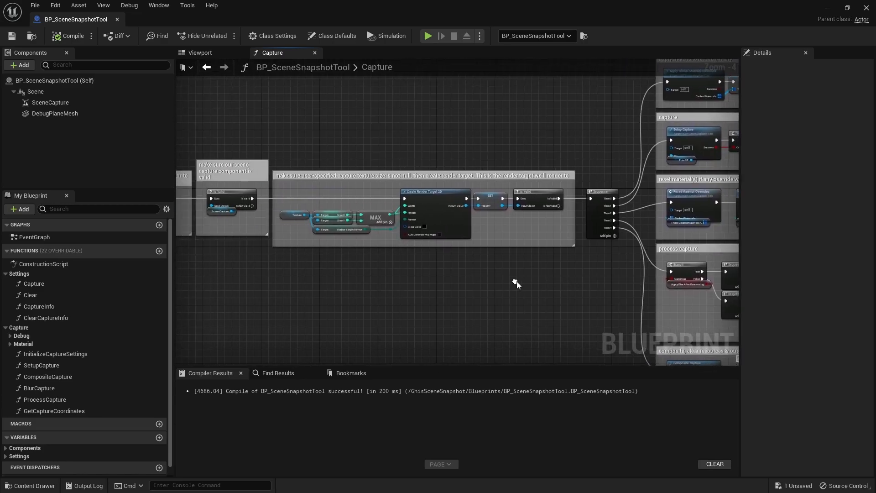
right_drag(327, 280, 618, 269)
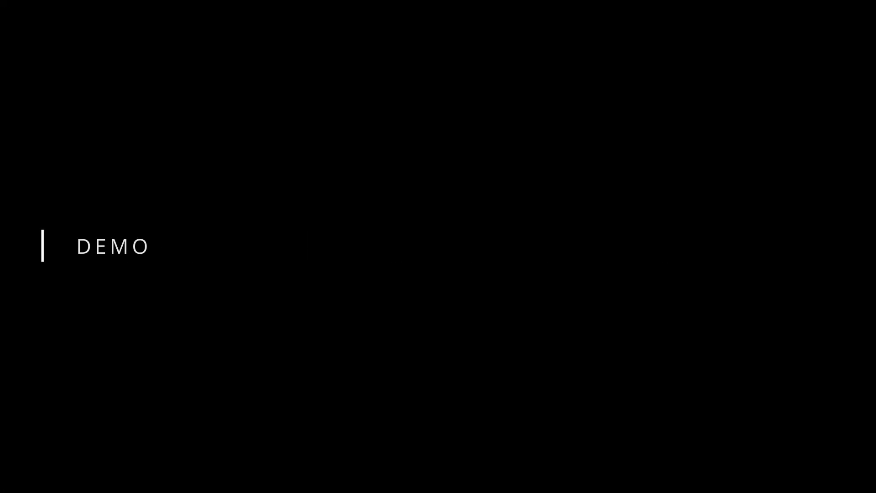
middle_click(634, 211)
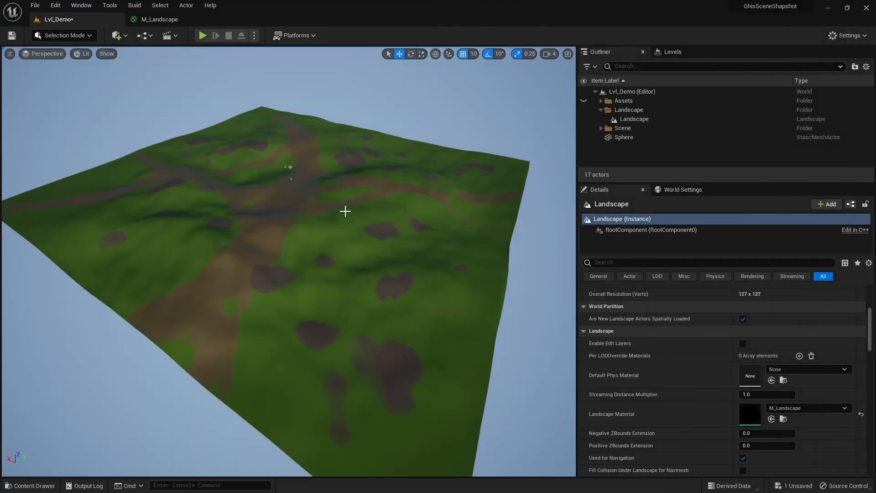
Select the landscape, open its M_Landscape material for review, and return to the Lvl_Demo level
click(345, 210)
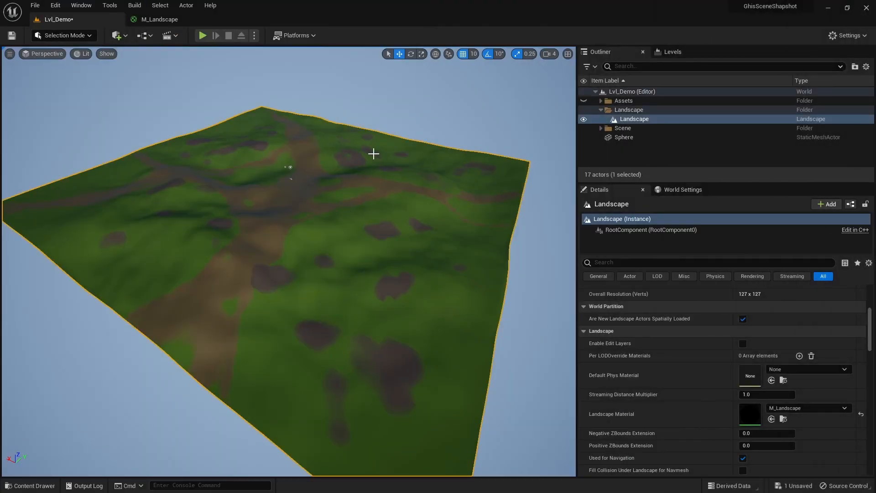
double_click(751, 415)
click(58, 19)
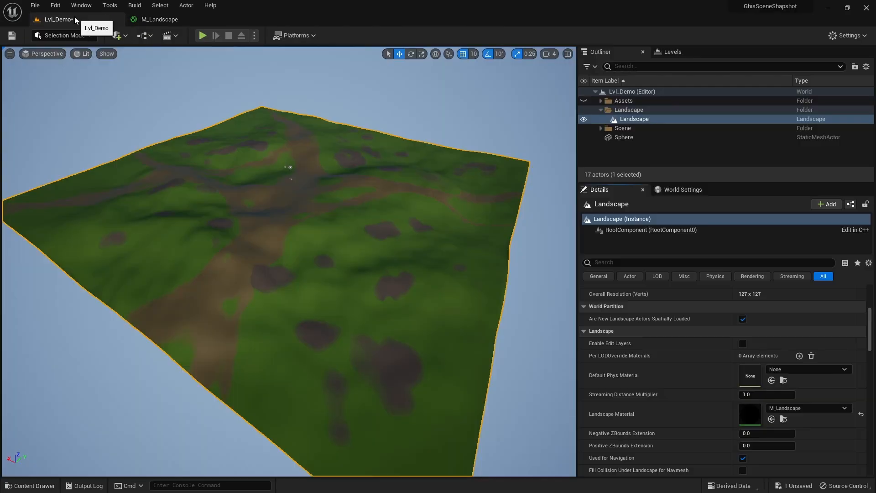
Check the landscape's paint layers in Landscape mode and return to Selection mode
click(89, 35)
click(68, 58)
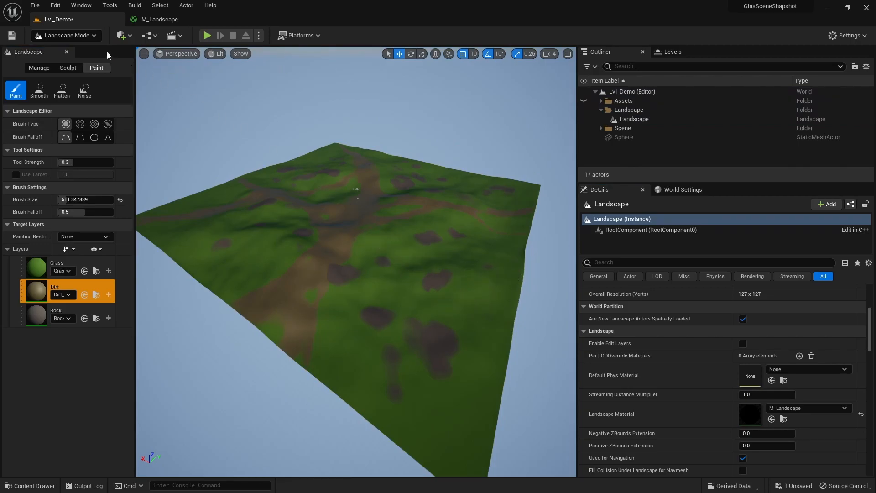
click(77, 36)
click(67, 50)
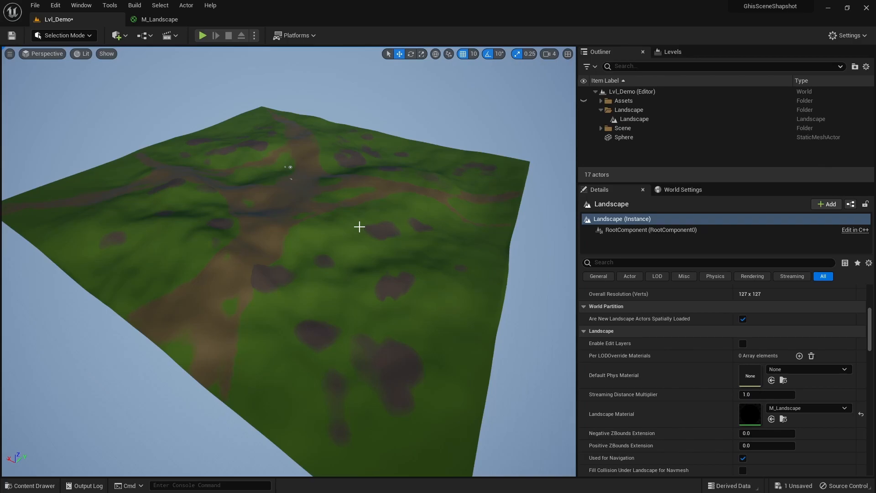
Clear the selection and place the BP_SceneSnapshotTool blueprint in the level on the landscape
key(Escape)
key(ctrl+space)
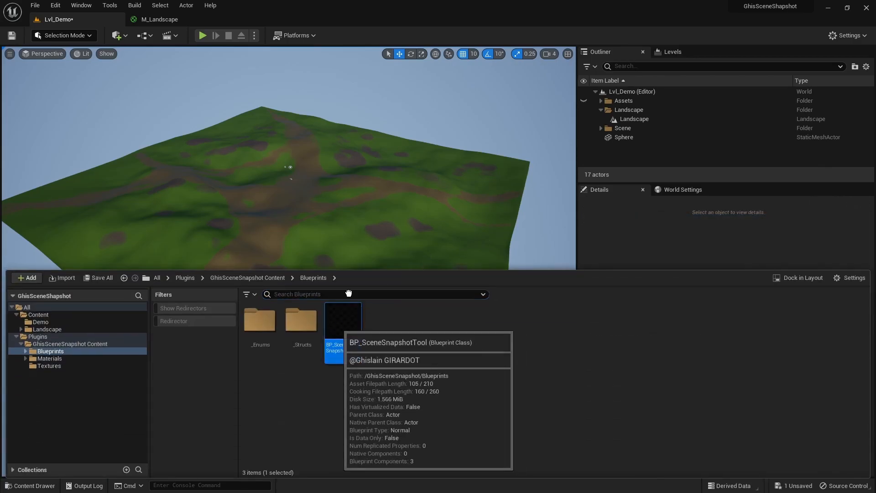
drag(343, 322, 355, 206)
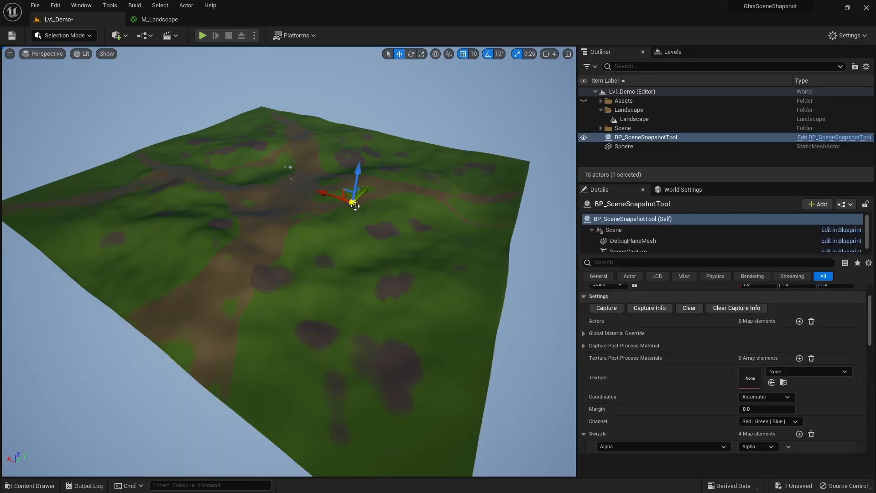
Add an entry to the snapshot tool's Actors map and pick the Landscape from the scene for it
click(799, 321)
click(723, 333)
click(432, 232)
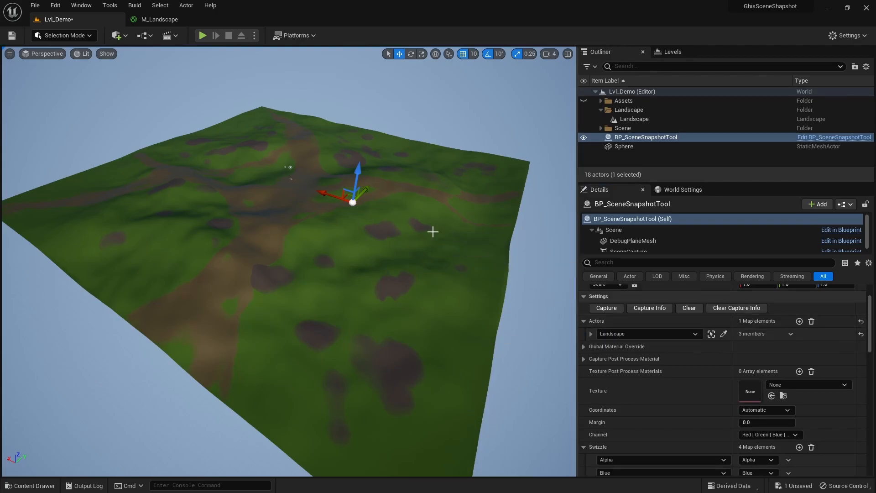
Create a render target asset named RT_01 in the plugin's Blueprints folder and open it for editing
key(ctrl+space)
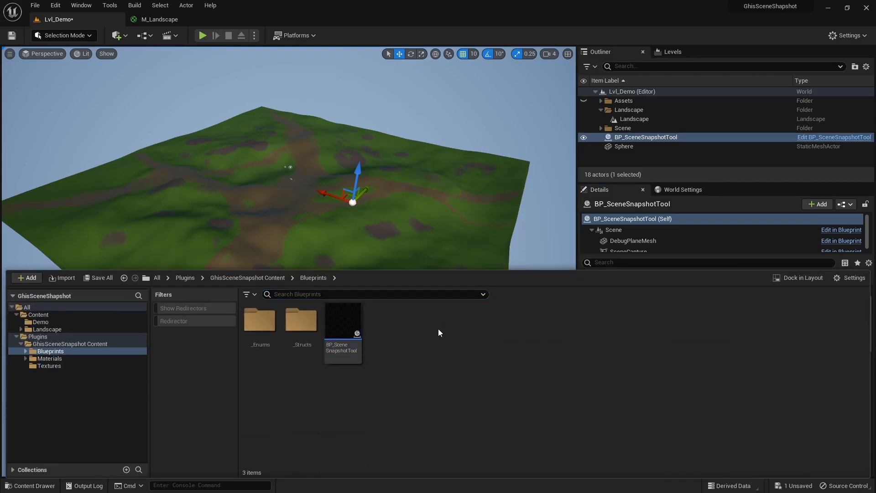
right_click(438, 329)
mouse_move(462, 474)
click(639, 333)
text(RT_01)
key(Return)
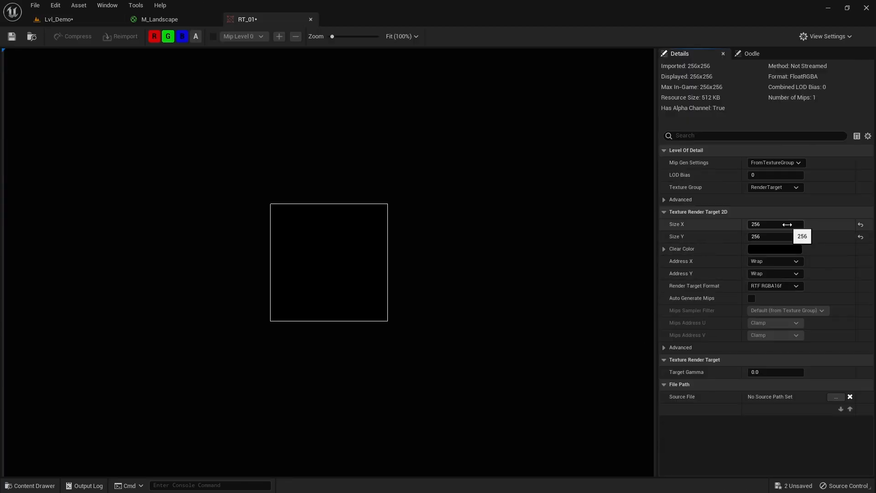
Set RT_01's Size X and Size Y to 512, change its render target format, and save the asset
click(787, 224)
text(512)
click(772, 236)
text(512)
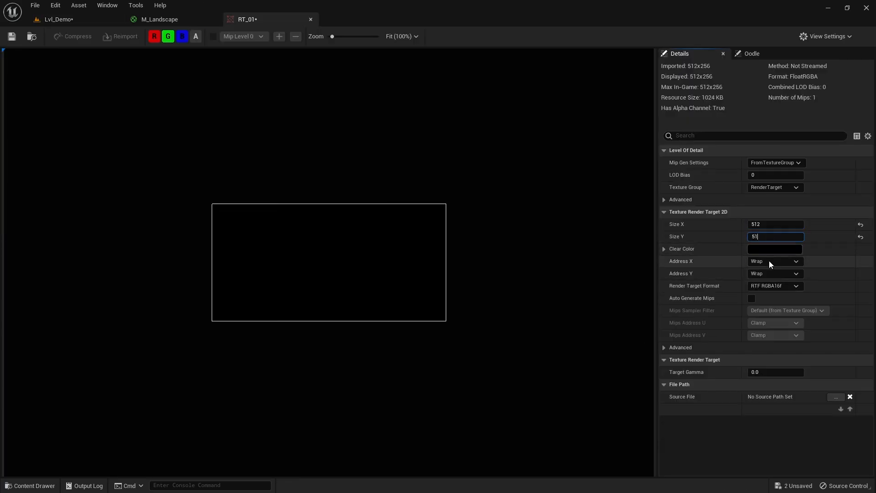
click(770, 286)
click(775, 312)
key(ctrl+s)
Assign RT_01 as the snapshot tool's texture in the Lvl_Demo level and run the capture
click(69, 20)
click(786, 386)
click(776, 262)
click(599, 350)
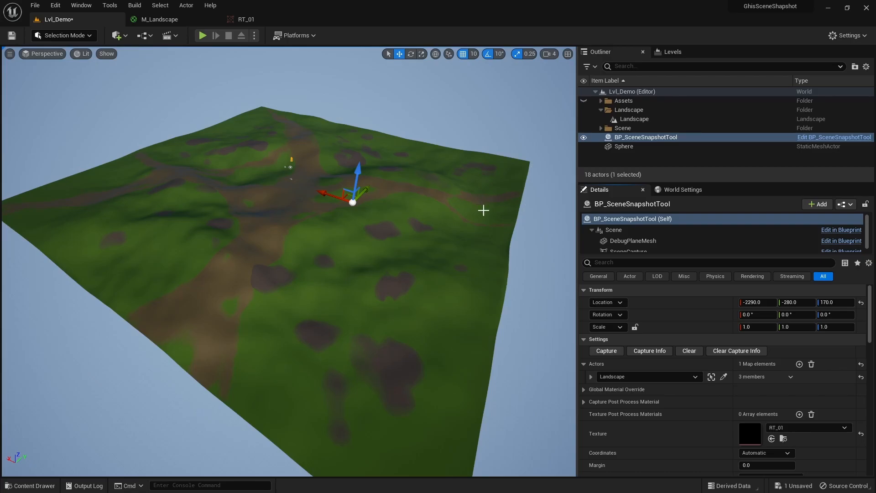
Show the tool's capture info and debug box in the level, and clear them again
scroll(712, 405, down, 6)
click(770, 432)
scroll(705, 404, up, 5)
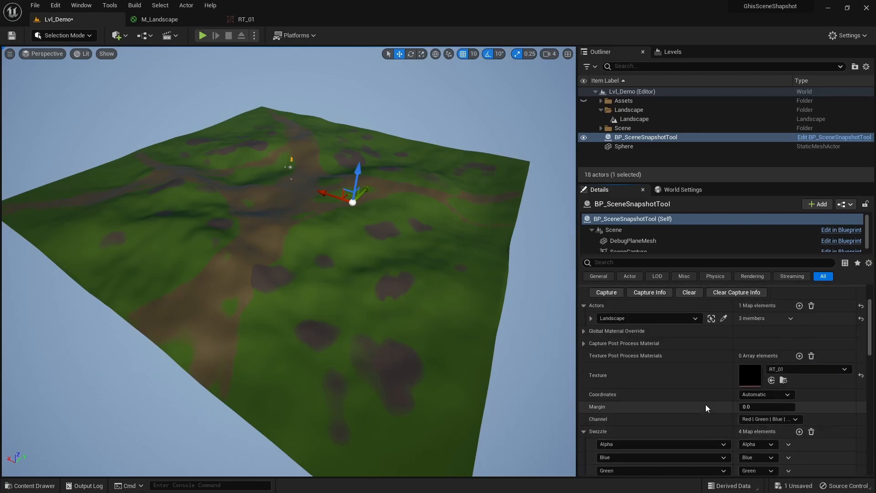
click(659, 336)
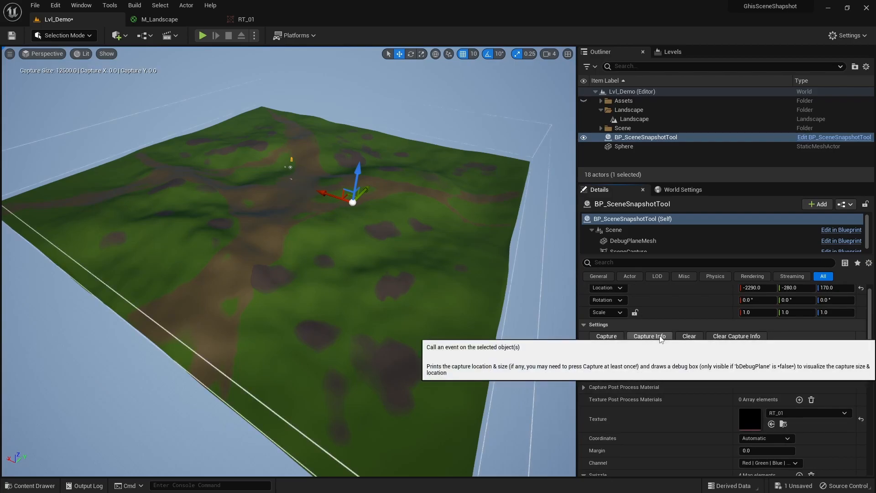
click(729, 337)
click(665, 337)
click(737, 339)
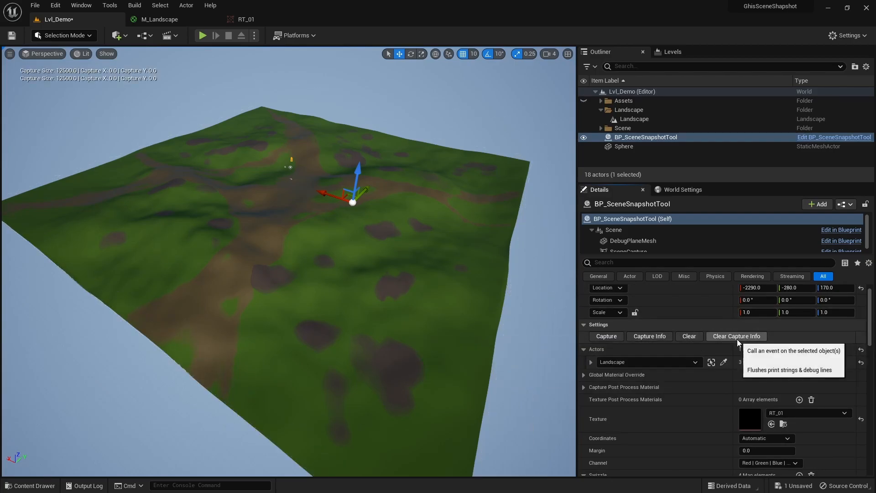
Set the snapshot tool's debug mode to Projected to preview the capture over the landscape
scroll(718, 409, down, 4)
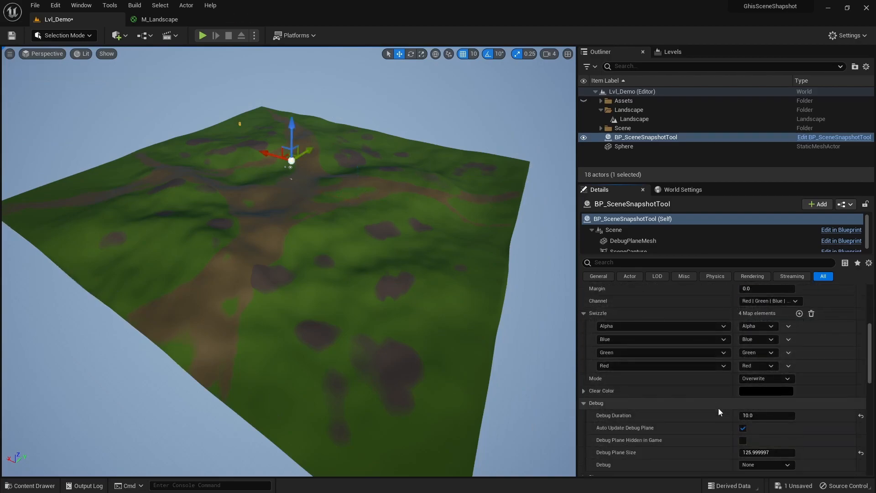
scroll(726, 420, down, 2)
click(755, 435)
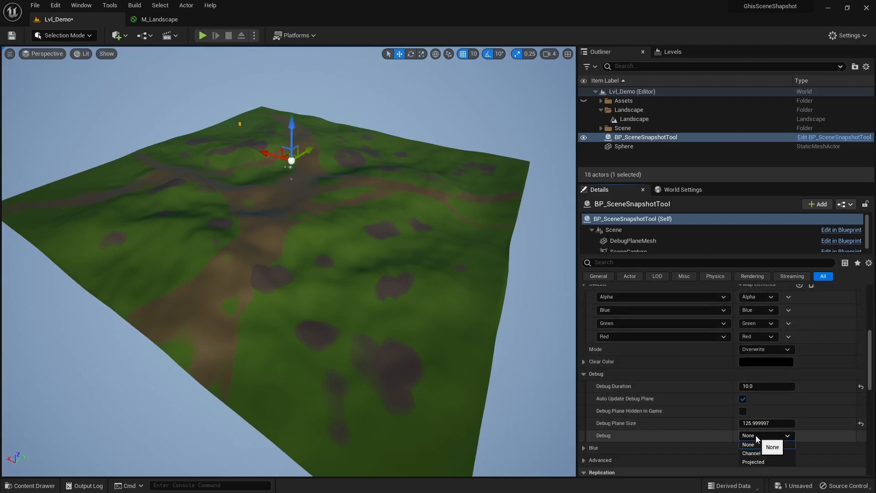
click(754, 463)
Turn off Auto Update Debug Plane, enlarge the debug plane size to about 245.3, and move the tool across the landscape
click(743, 399)
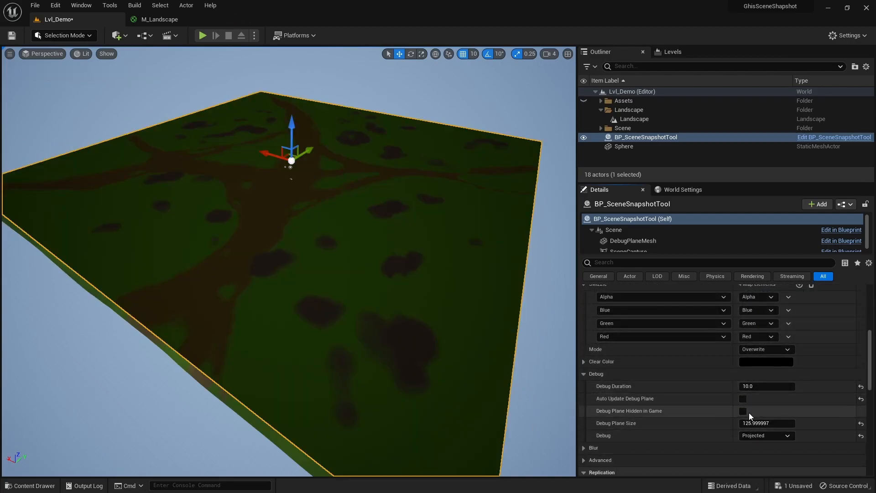
drag(757, 423, 784, 422)
drag(289, 156, 322, 143)
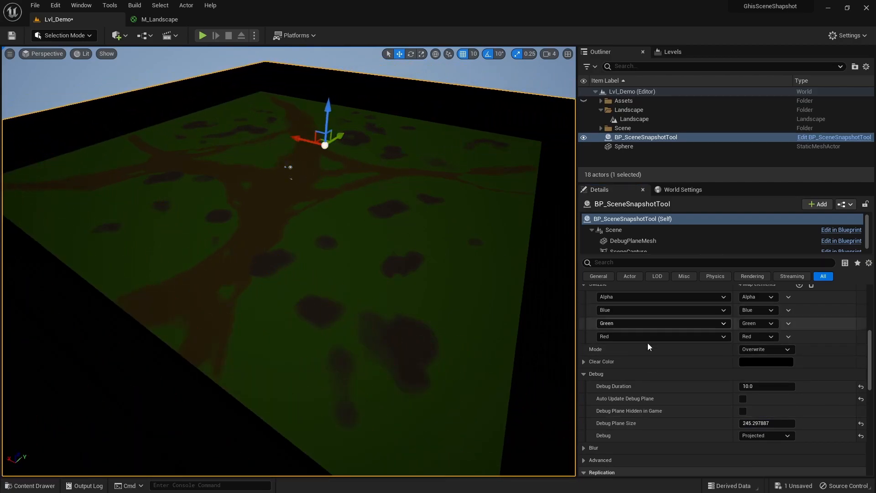
Turn Auto Update Debug Plane back on and set the debug mode to Channels
click(742, 399)
click(765, 435)
click(760, 455)
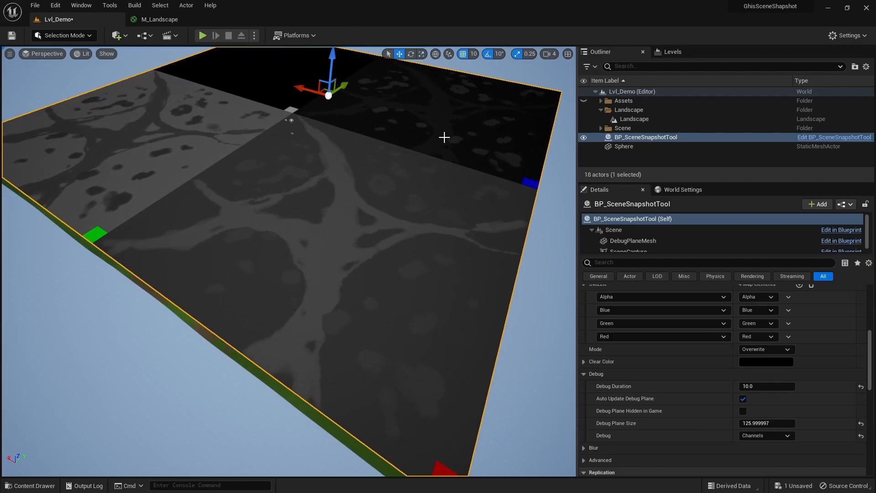
middle_drag(283, 81, 292, 132)
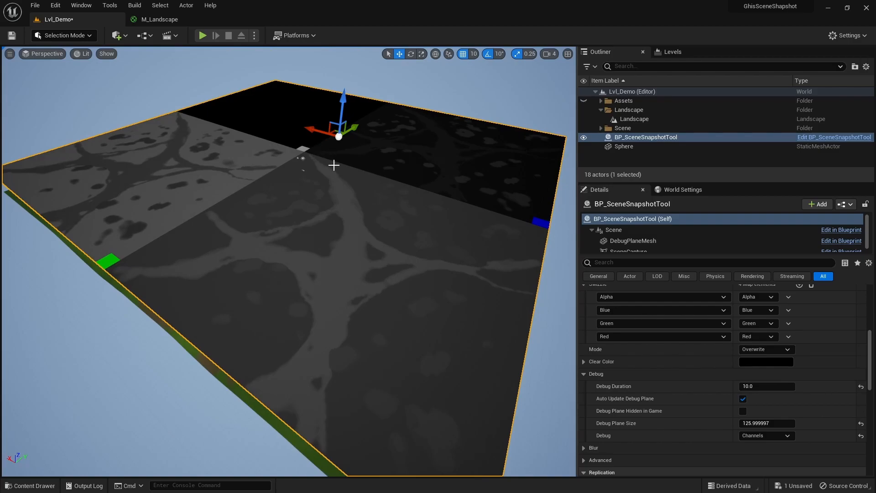
Restrict the snapshot tool's output channel to Alpha only and run the capture
scroll(708, 378, up, 3)
click(761, 344)
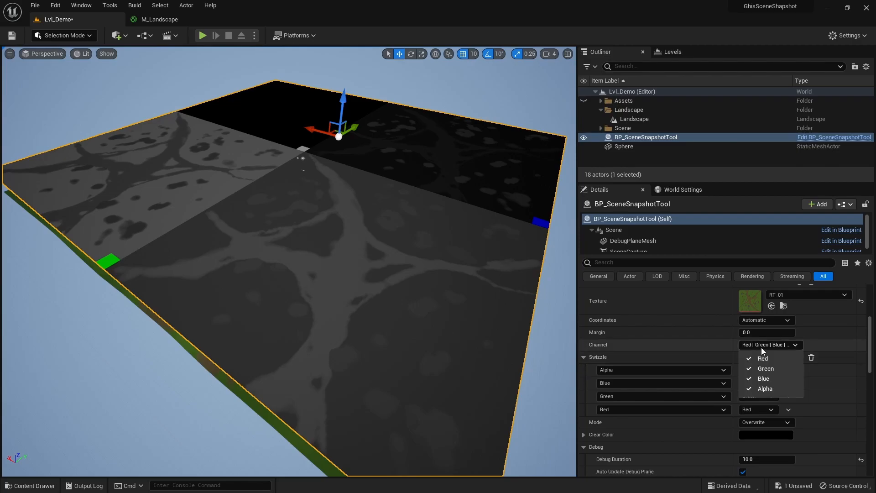
click(762, 358)
click(766, 368)
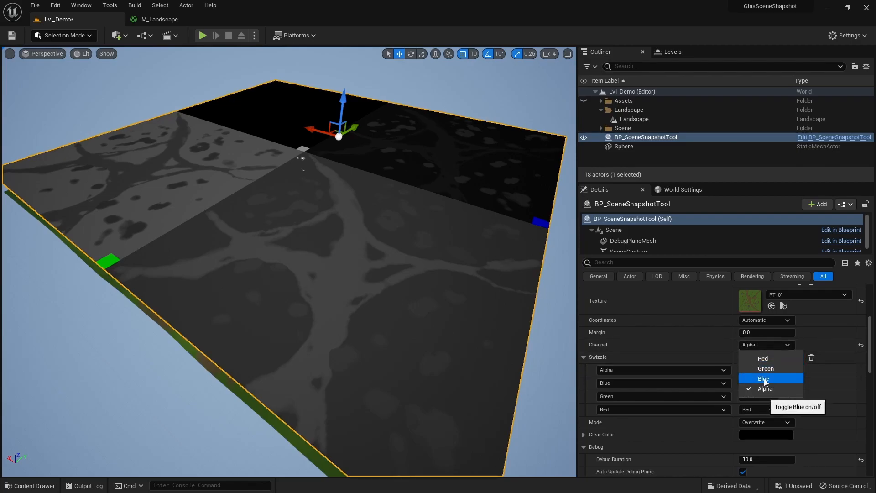
click(714, 343)
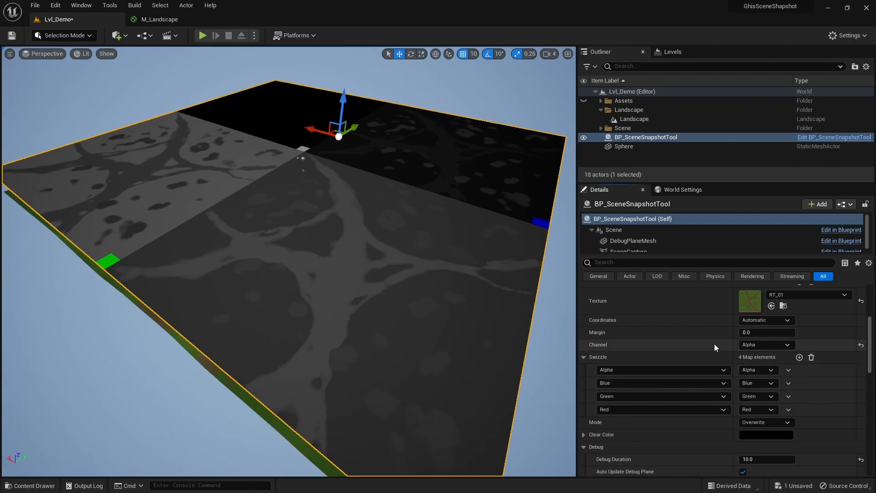
scroll(713, 344, up, 3)
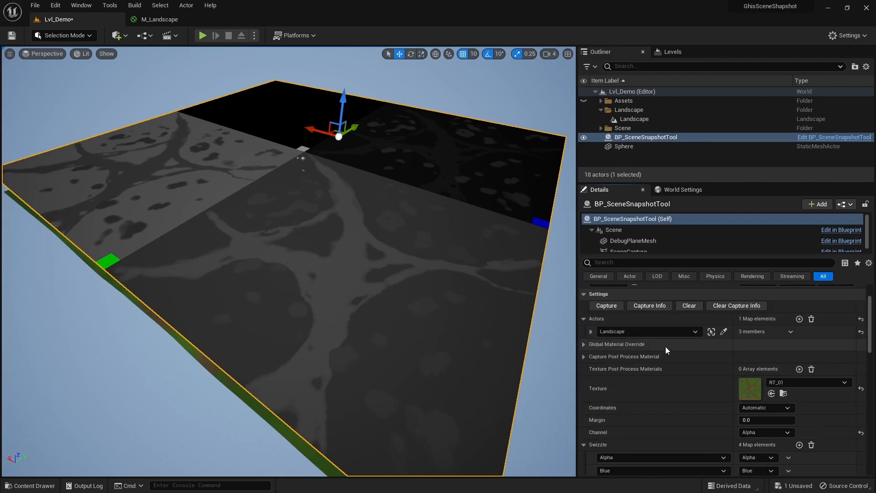
click(608, 304)
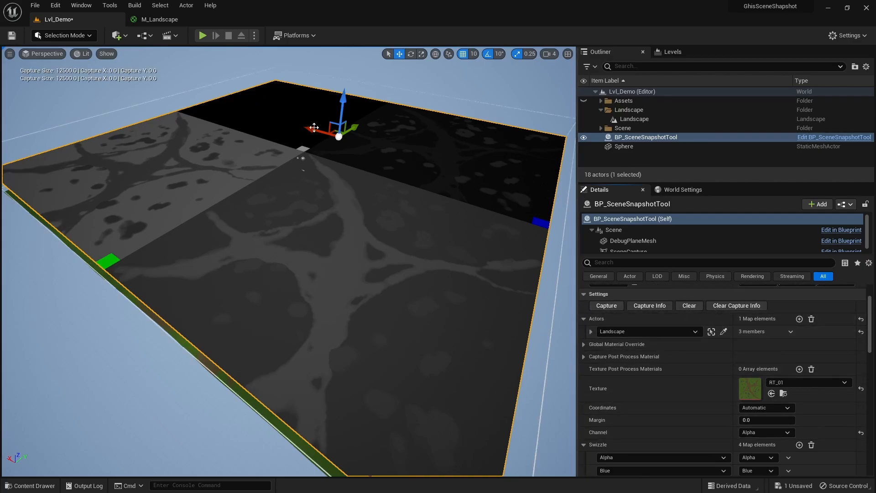
Map Red to Alpha and Alpha to Red in the tool's Swizzle settings and rerun the capture
scroll(611, 344, down, 3)
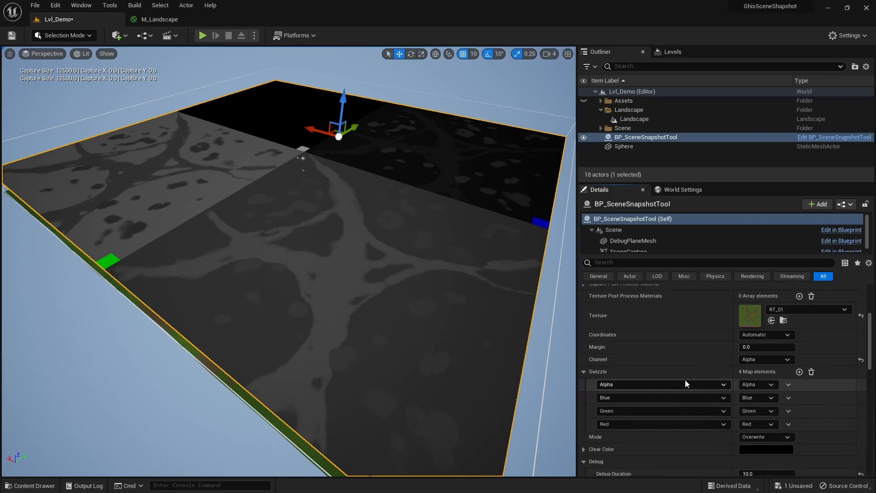
click(754, 423)
click(750, 459)
click(754, 385)
click(753, 393)
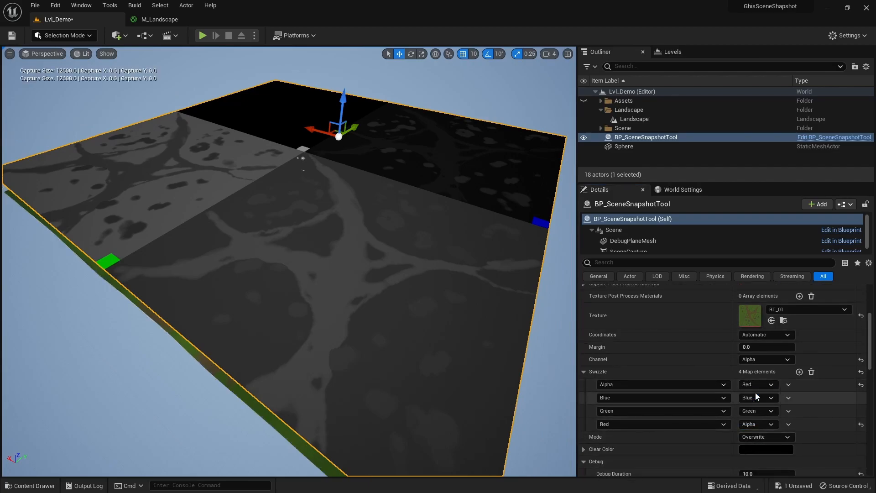
scroll(647, 317, up, 5)
click(606, 319)
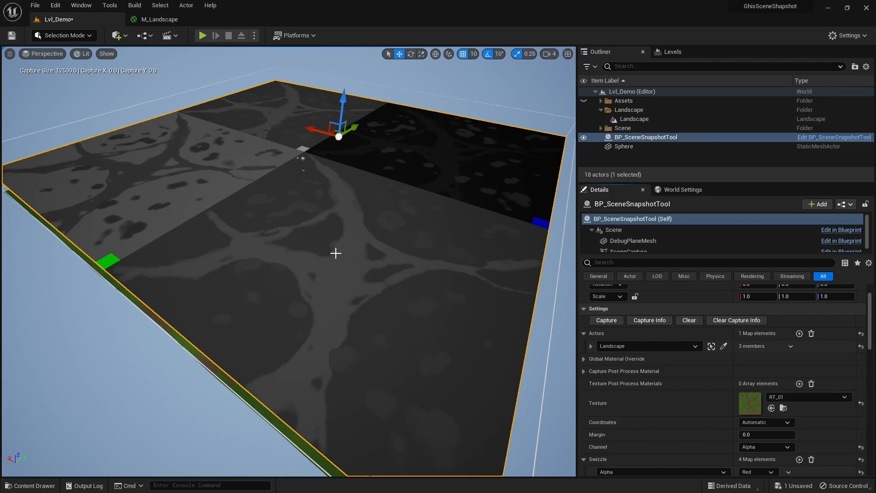
Set the tool's debug mode to None, and review the M_Landscape material graph before returning to the level
scroll(755, 412, down, 8)
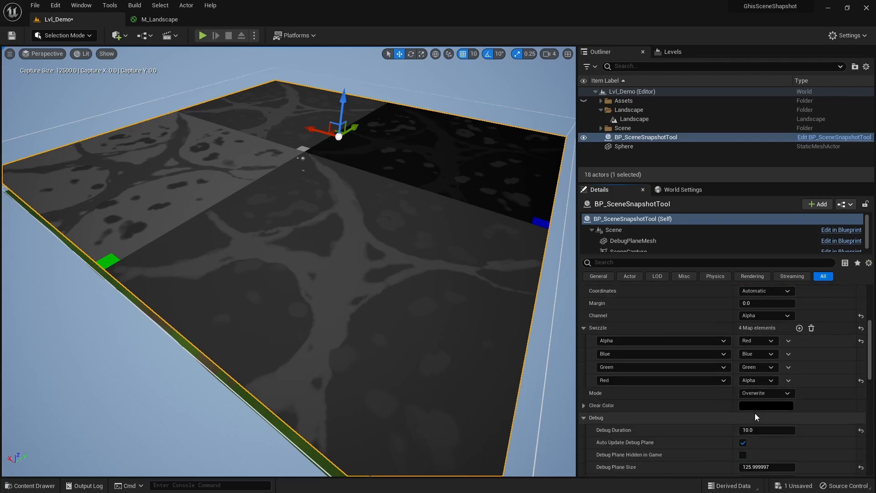
click(755, 421)
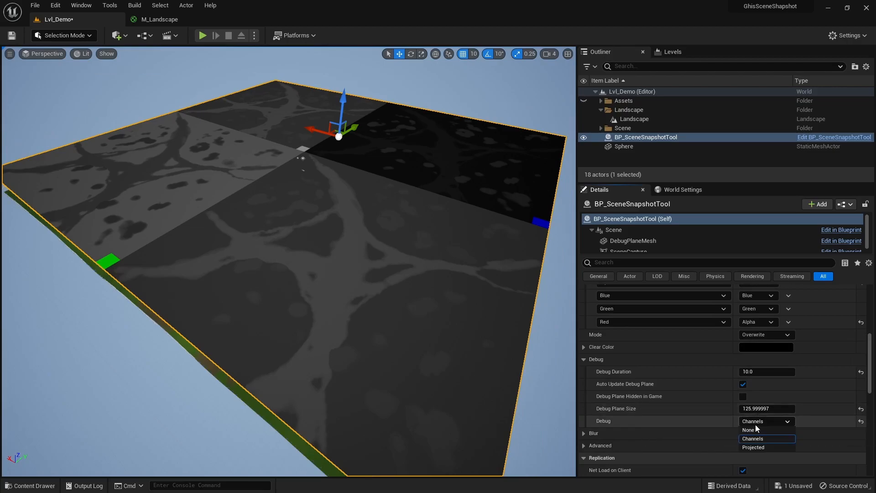
click(746, 427)
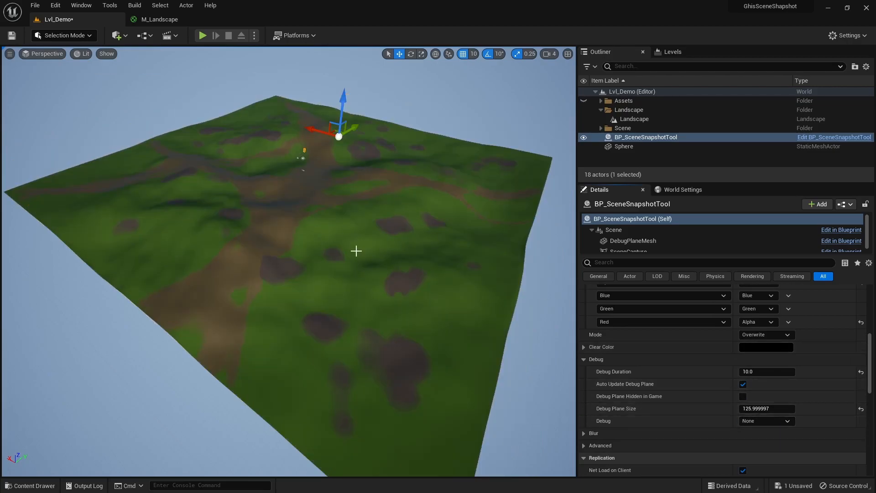
click(160, 20)
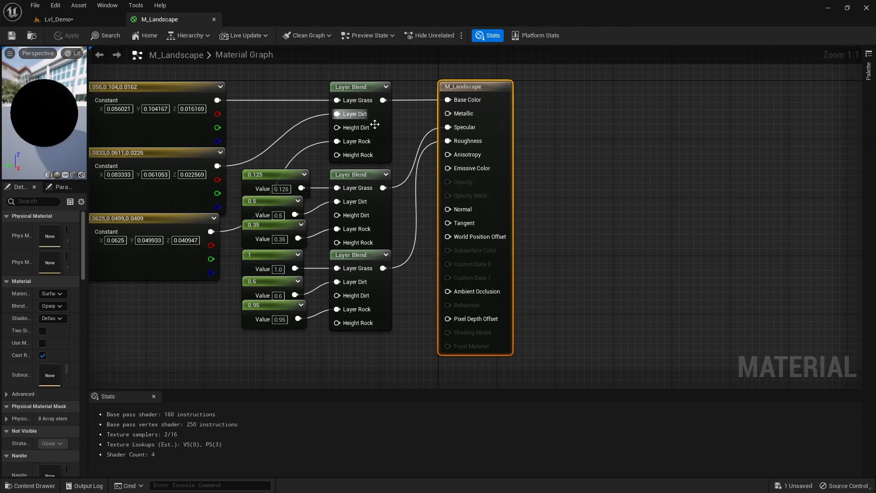
click(83, 19)
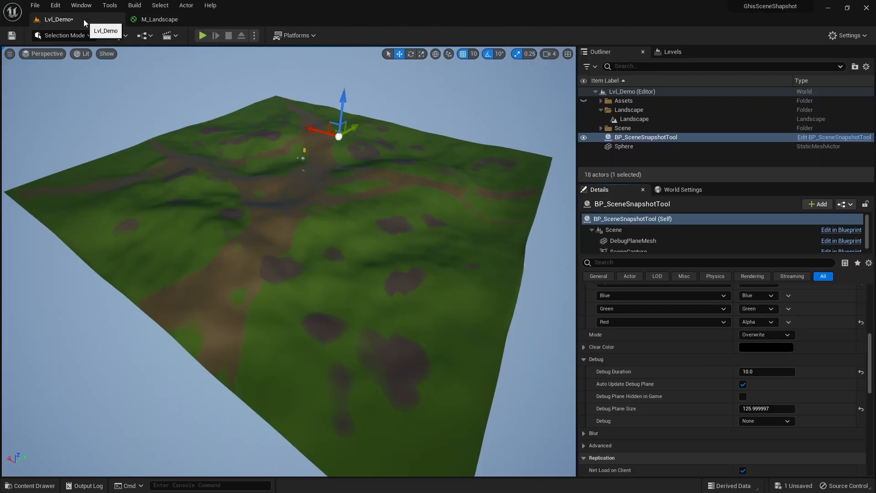
Expand the tool's Capture Post Process Material settings and examine the graph of the assigned MPP_SceneSnapshot_BaseColor material
scroll(630, 357, up, 5)
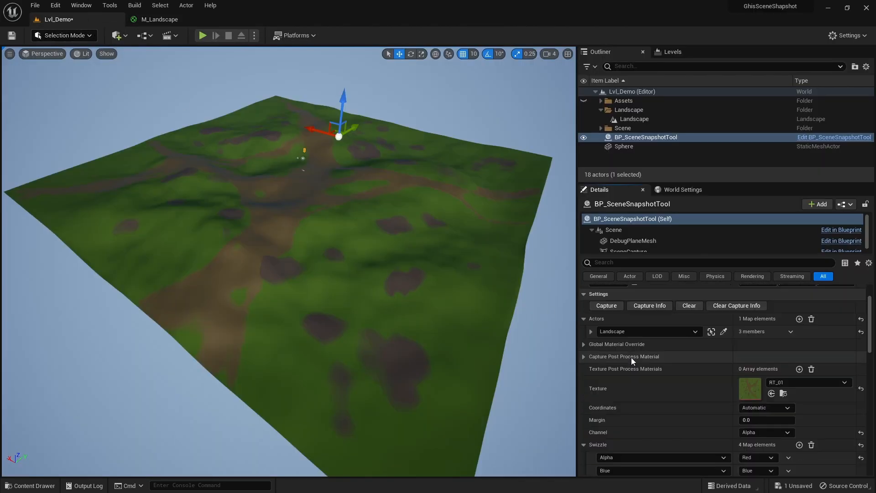
click(584, 357)
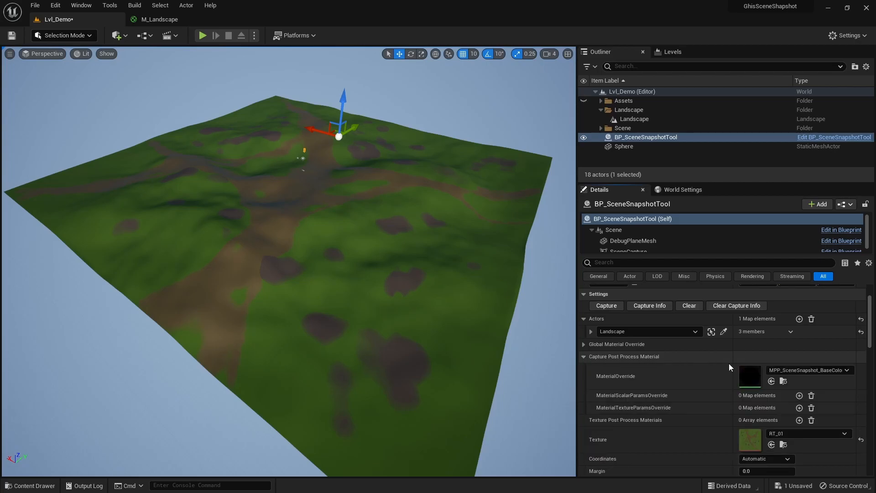
double_click(748, 370)
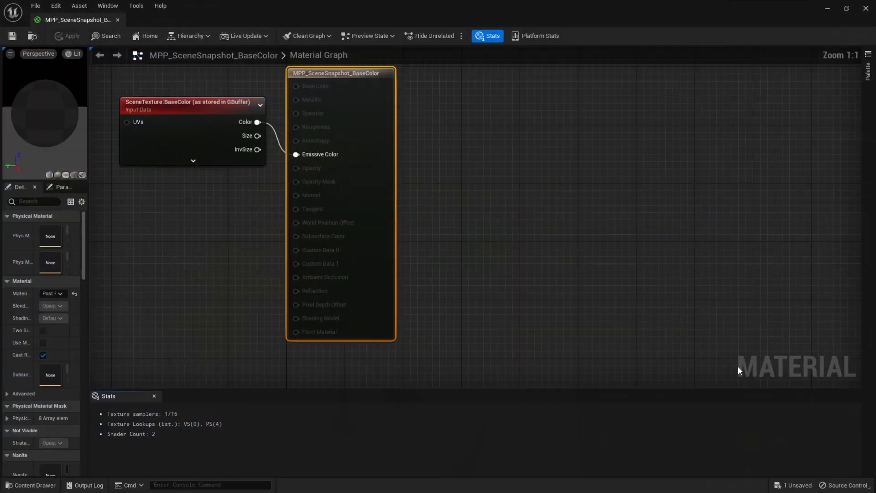
click(117, 20)
Set the capture post process material override to MPP_SceneSnapshot_Roughness, and inspect that material's graph before returning to the level
click(811, 370)
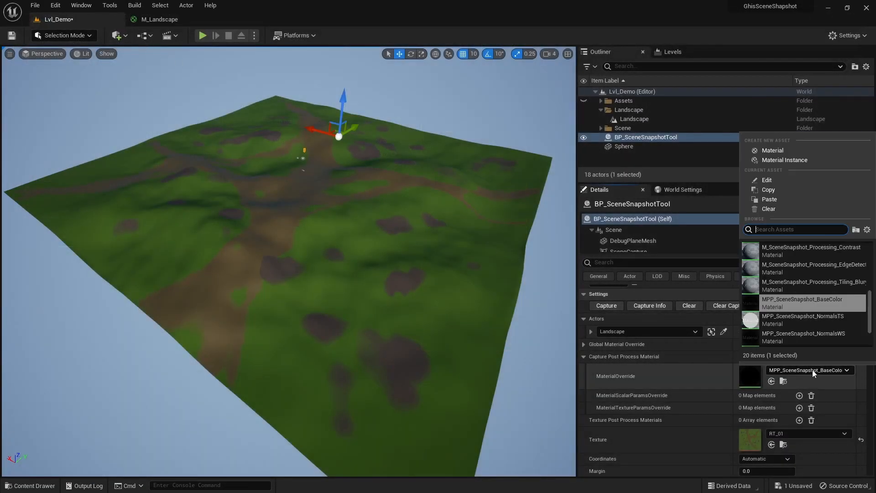
scroll(818, 325, down, 2)
click(822, 303)
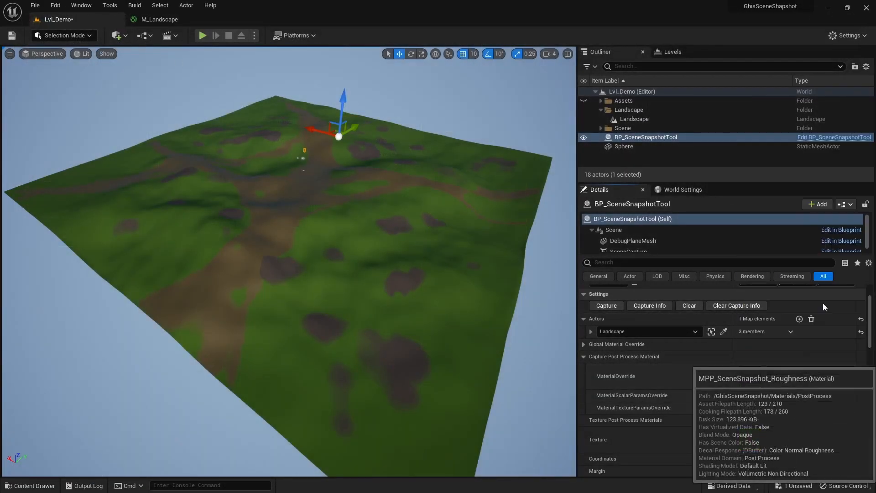
double_click(749, 376)
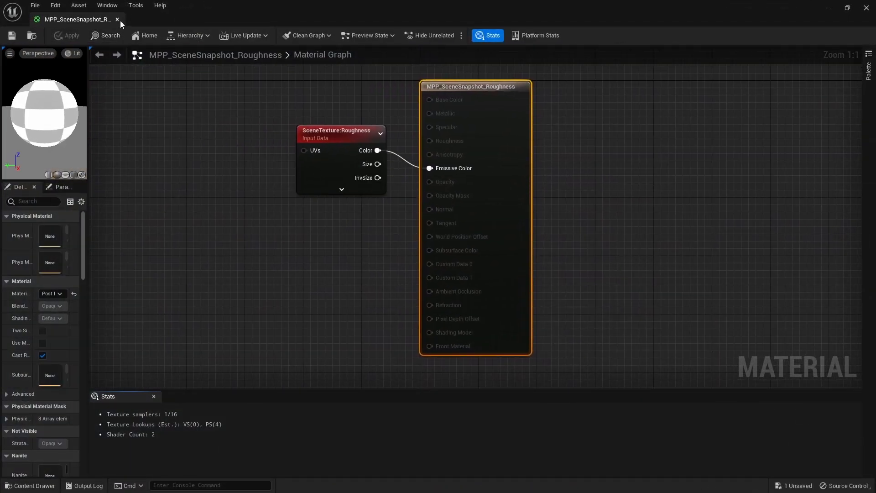
click(117, 19)
Set the snapshot tool's debug mode to Channels and run the capture with the roughness material
scroll(713, 403, down, 1)
click(757, 445)
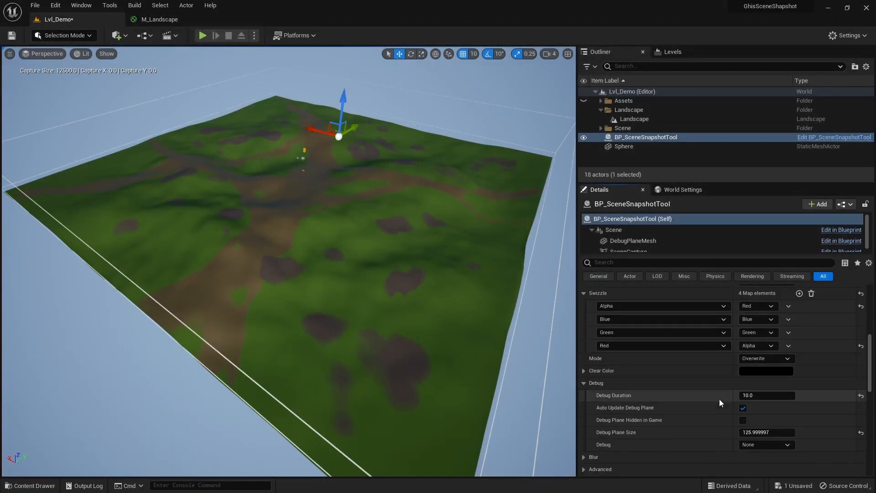
click(755, 463)
scroll(688, 371, up, 15)
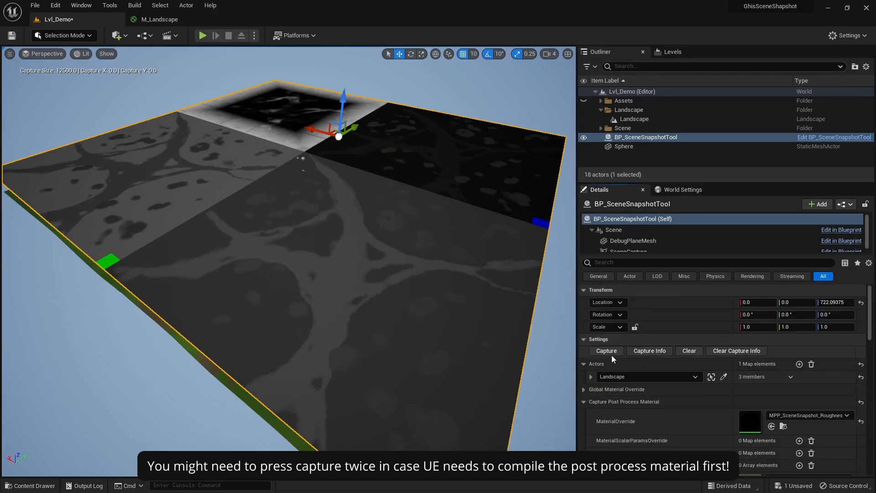
click(610, 352)
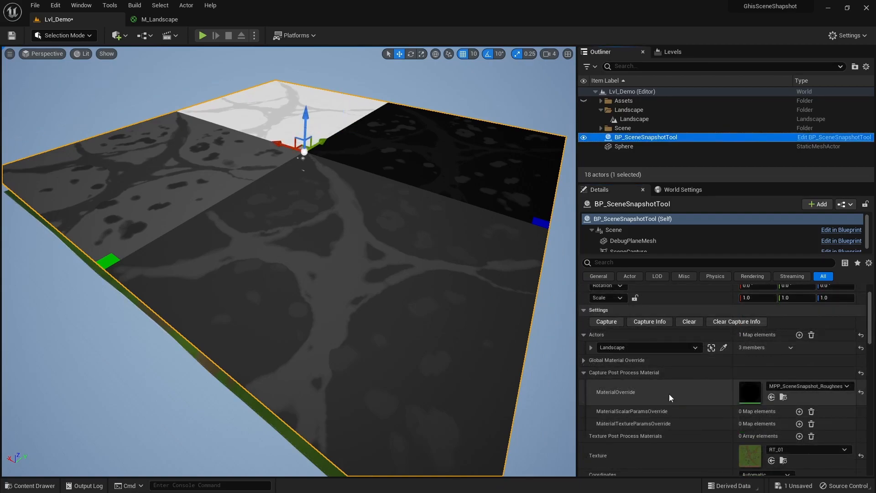
Review the MPP_SceneSnapshot_Roughness material graph and the tool's current Channel and Swizzle settings
double_click(748, 392)
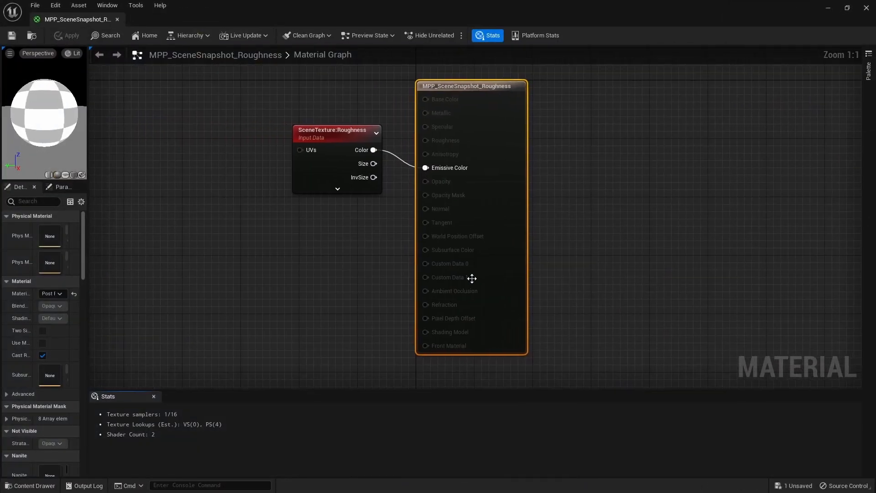
click(117, 19)
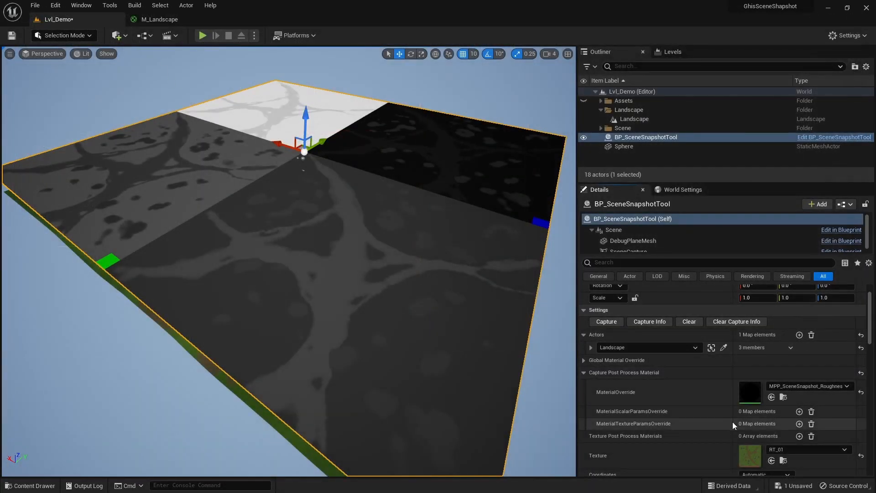
scroll(729, 421, down, 6)
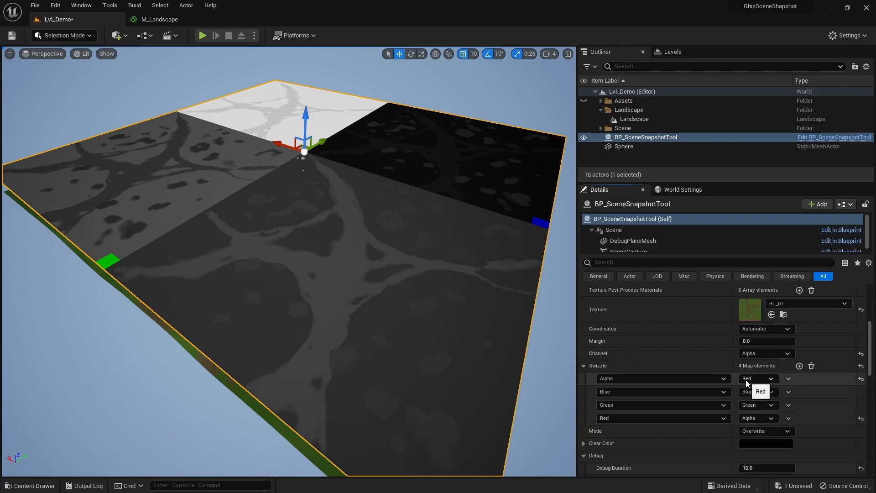
scroll(737, 376, up, 4)
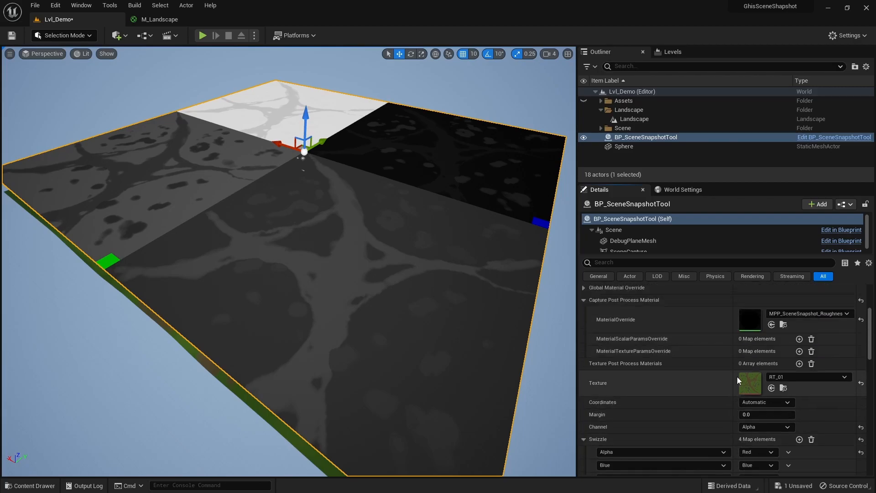
Switch the capture post process material override to MPP_SceneSnapshot_NormalsWS and then to MPP_SceneSnapshot_ZPosition
click(811, 343)
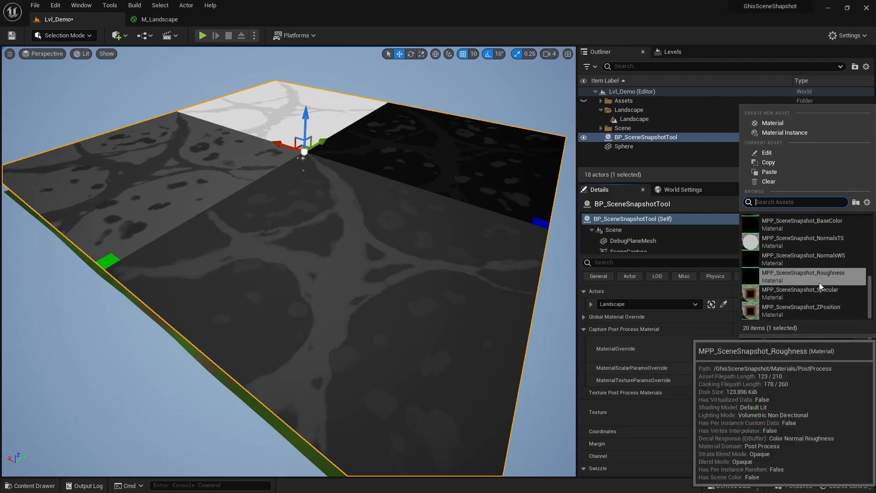
click(827, 275)
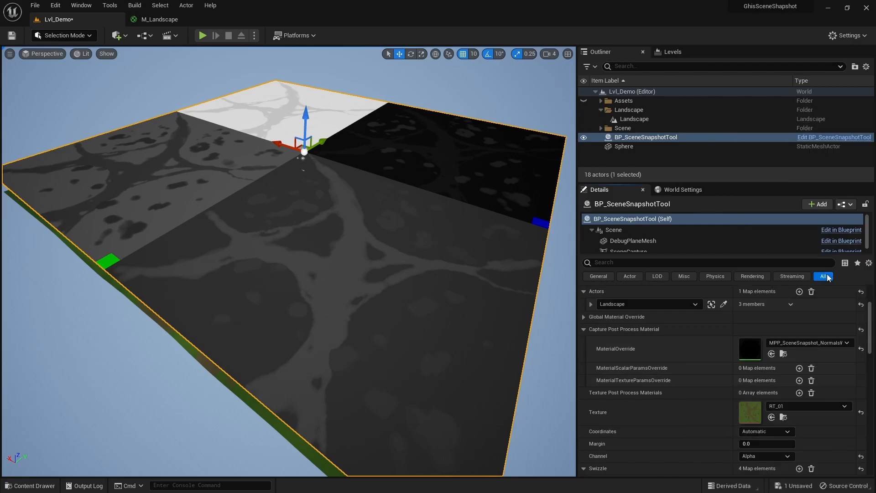
click(823, 344)
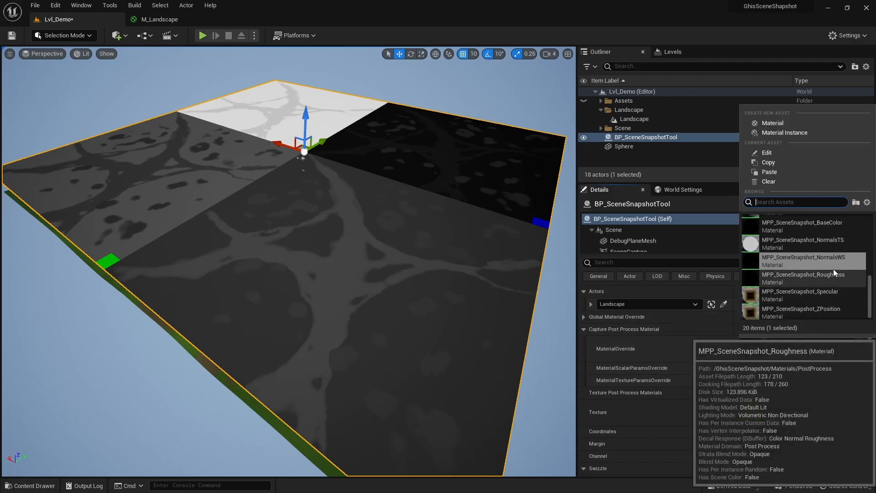
click(826, 310)
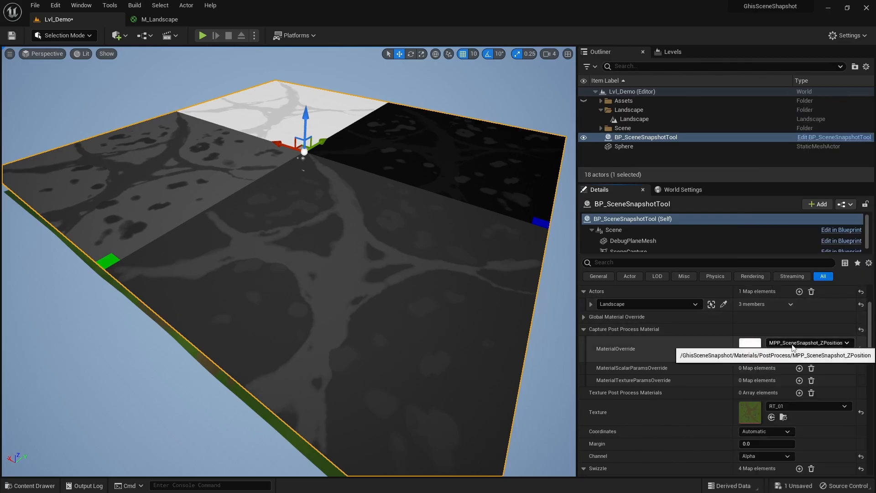
Open the RT_01 render target, set its Render Target Format to RTF RGBA16f, and return to the level
double_click(754, 406)
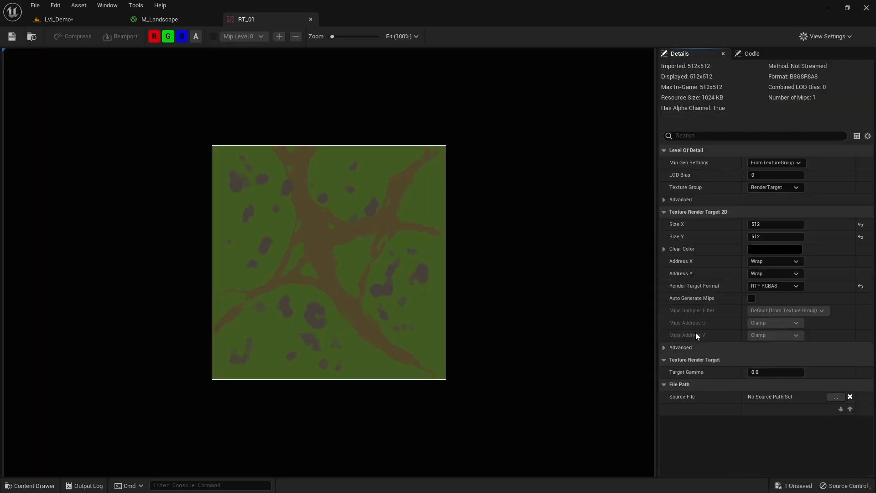
click(774, 286)
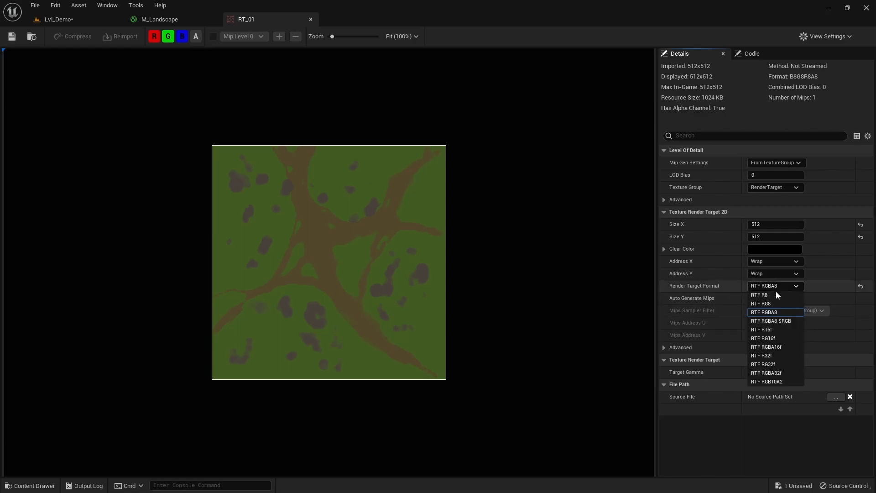
click(771, 347)
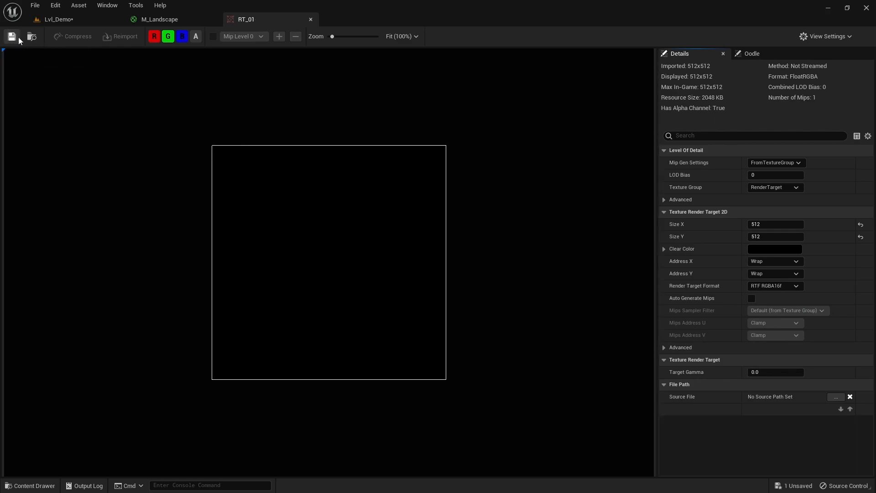
click(64, 19)
Set the snapshot tool's capture post process material override to MPP_SceneSnapshot_NormalsWS
scroll(721, 333, up, 3)
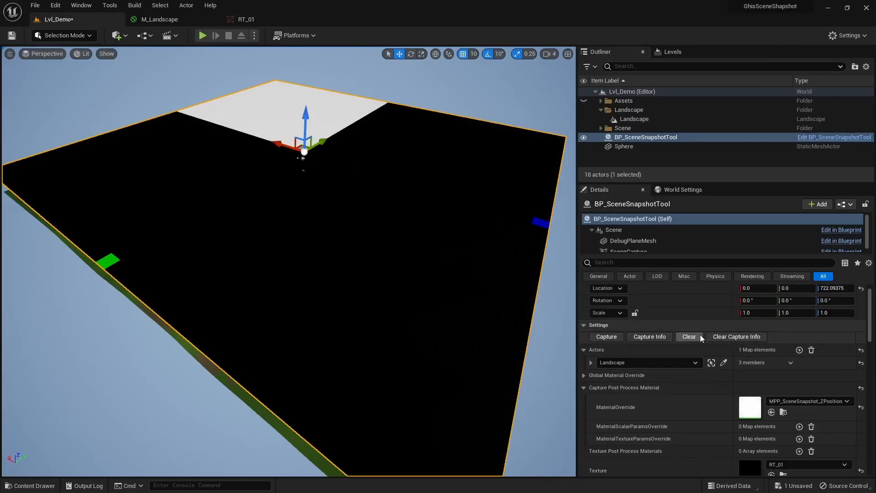
scroll(721, 364, down, 8)
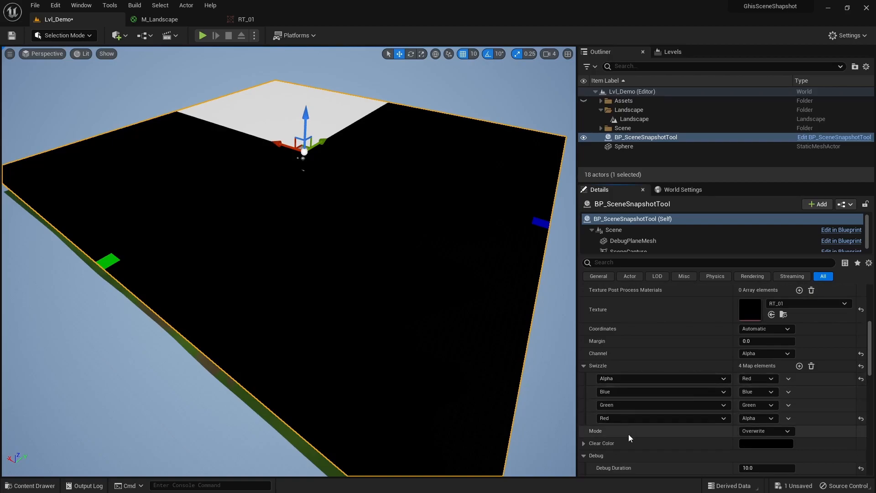
scroll(617, 444, up, 4)
click(801, 312)
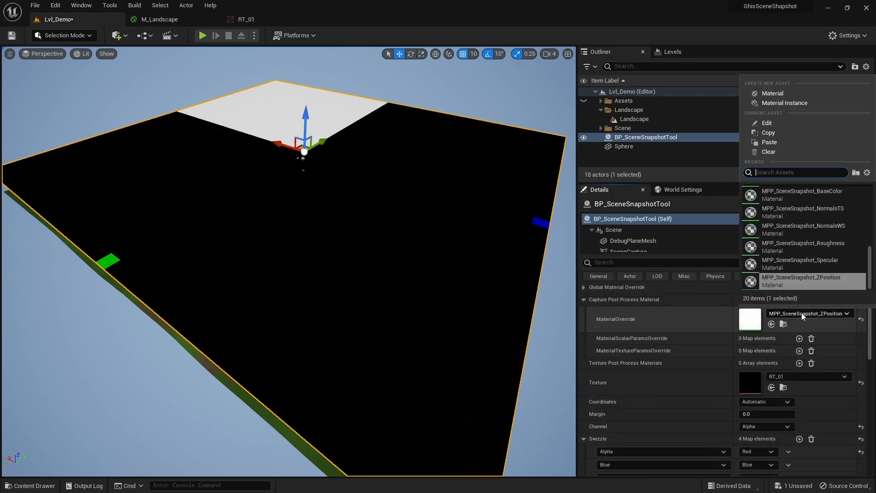
click(803, 228)
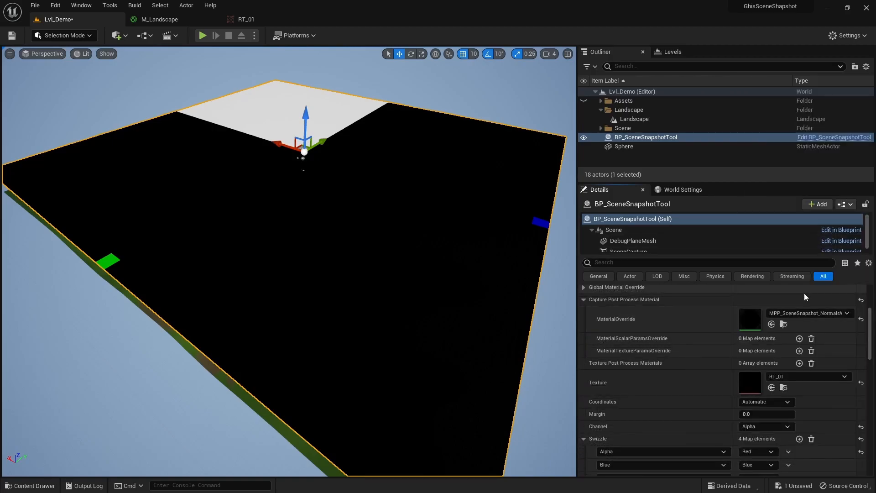
Limit the output channels to Red and Green with the default Swizzle mapping, and capture the world-space normals
click(762, 440)
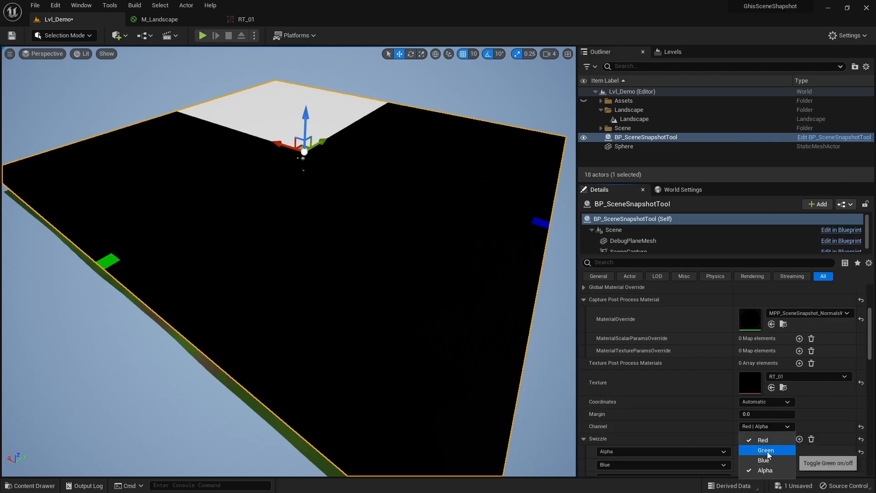
click(707, 415)
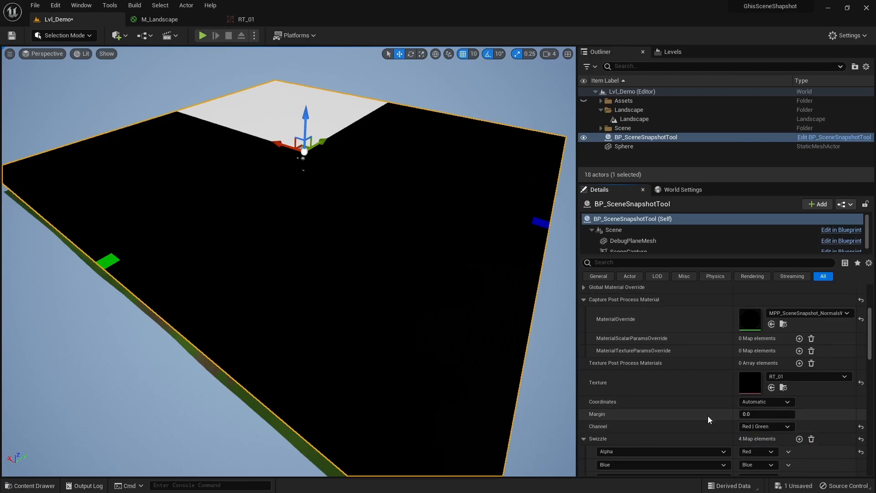
scroll(809, 437, down, 1)
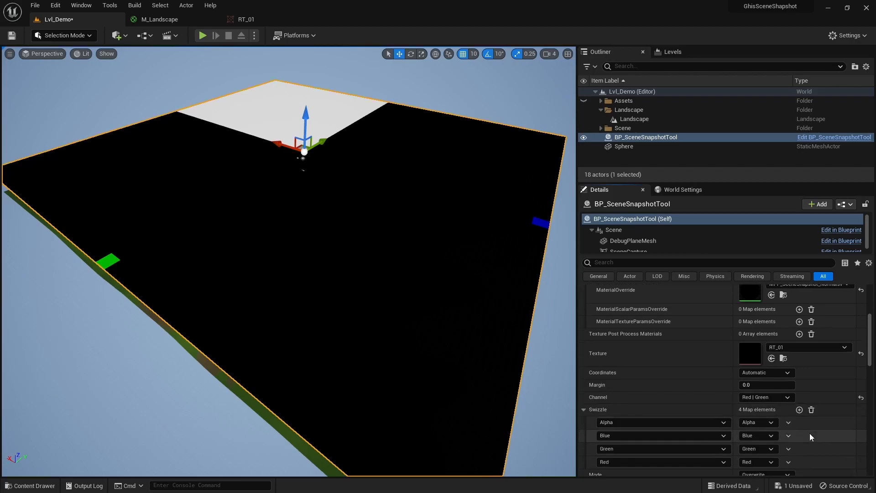
scroll(662, 374, up, 3)
click(605, 307)
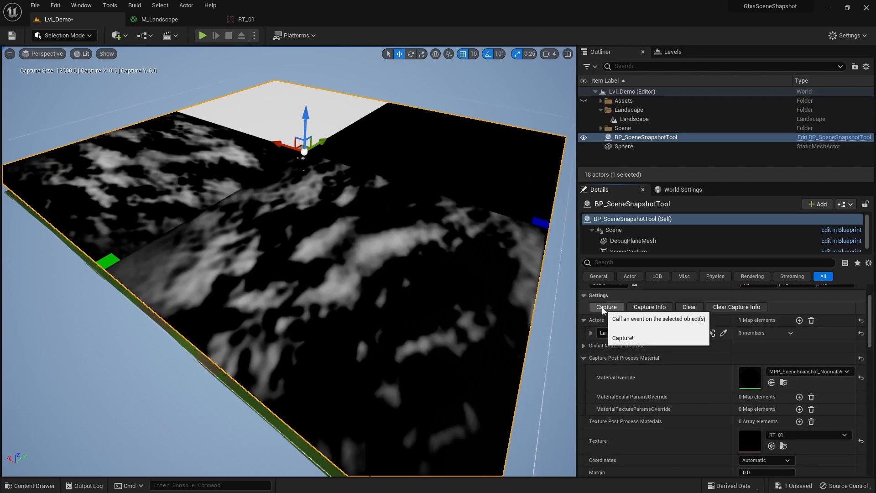
Restrict the output channel to Blue, set the material override to MPP_SceneSnapshot_ZPosition, and run the capture
scroll(648, 355, down, 3)
click(766, 411)
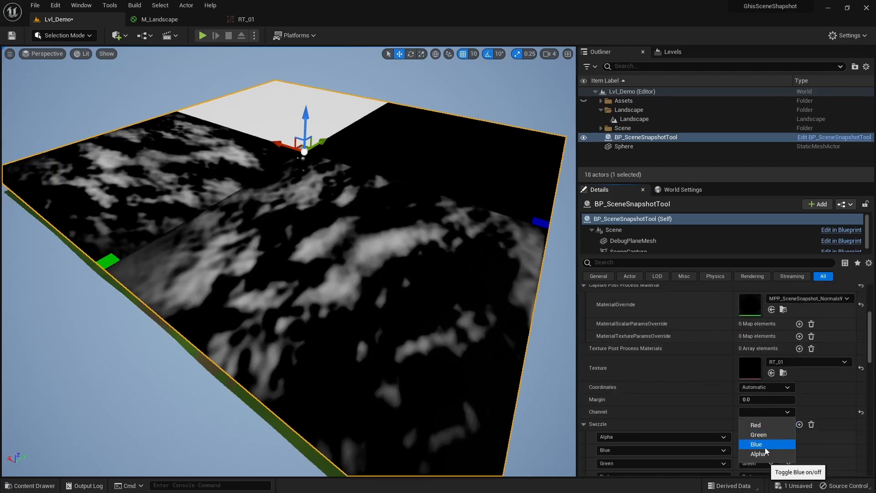
click(752, 445)
click(827, 298)
click(775, 269)
scroll(611, 310, up, 2)
click(606, 292)
Set the material override to MPP_SceneSnapshot_Specular and restrict the output channel to Alpha
scroll(638, 329, down, 1)
click(806, 327)
click(814, 282)
scroll(784, 355, down, 1)
click(766, 412)
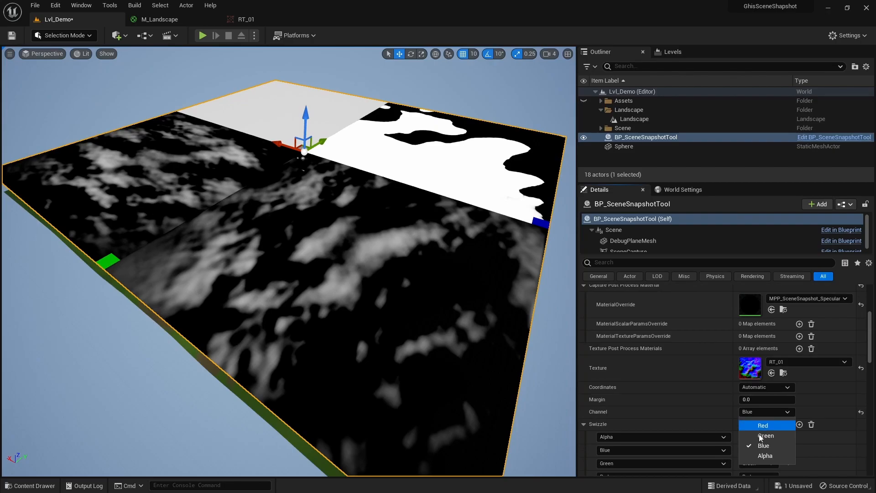
click(765, 455)
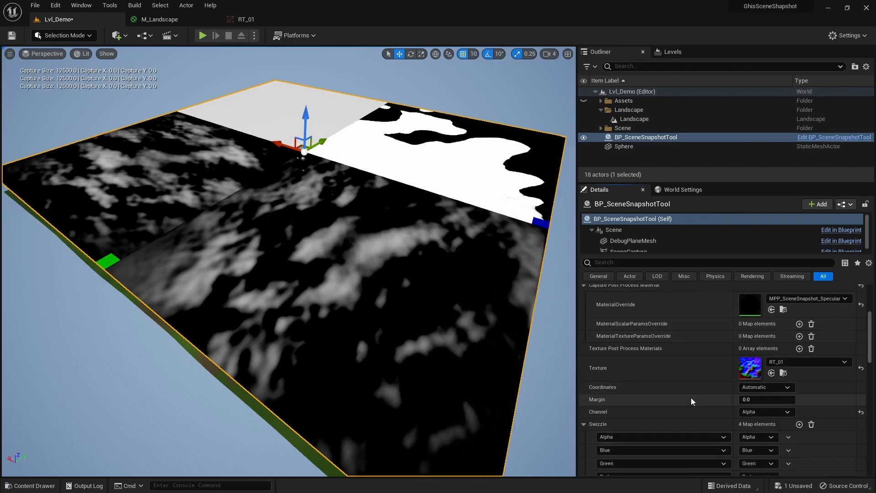
Map Alpha to Red and Red to Alpha in the Swizzle settings, and run the capture twice for the specular data
scroll(764, 410, down, 1)
click(761, 402)
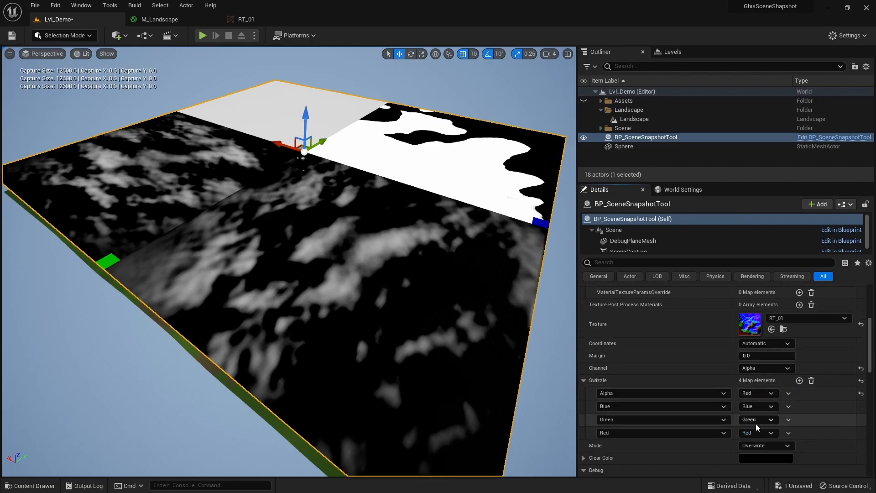
click(756, 433)
click(755, 468)
scroll(739, 383, up, 3)
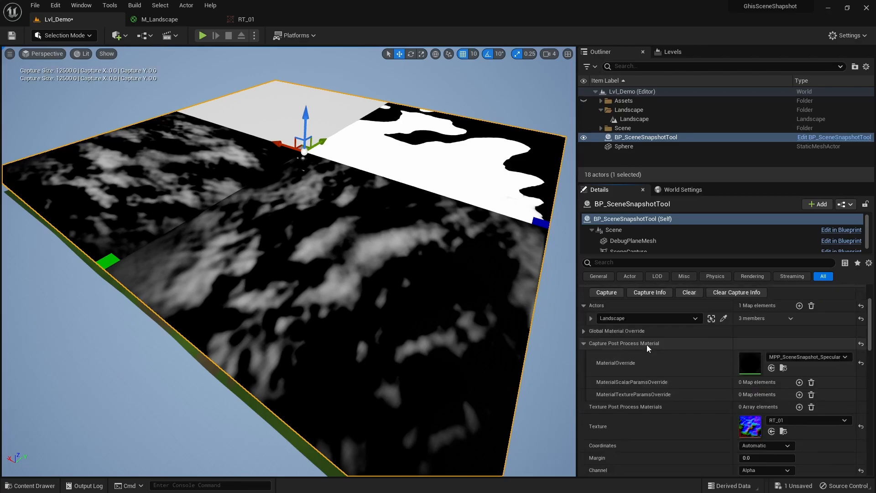
click(606, 322)
click(606, 321)
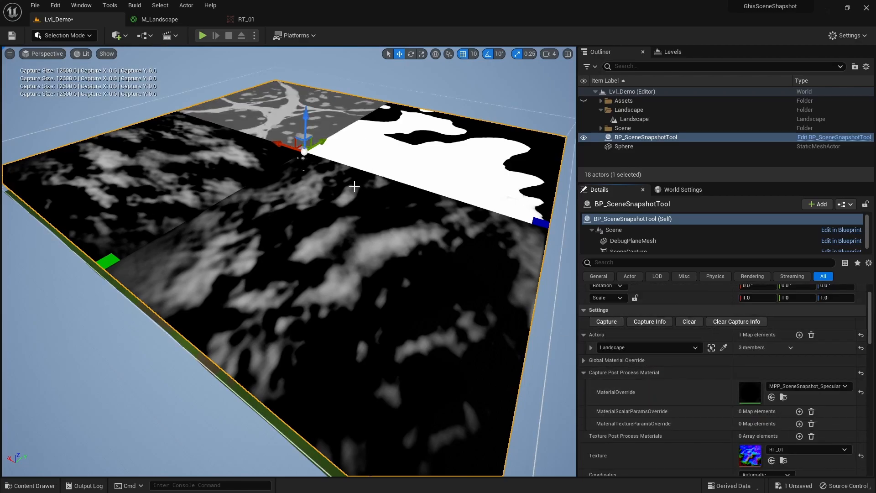
Duplicate the RT_01 render target in the Blueprints folder as RT_02
key(ctrl+space)
click(385, 321)
key(ctrl+d)
key(Return)
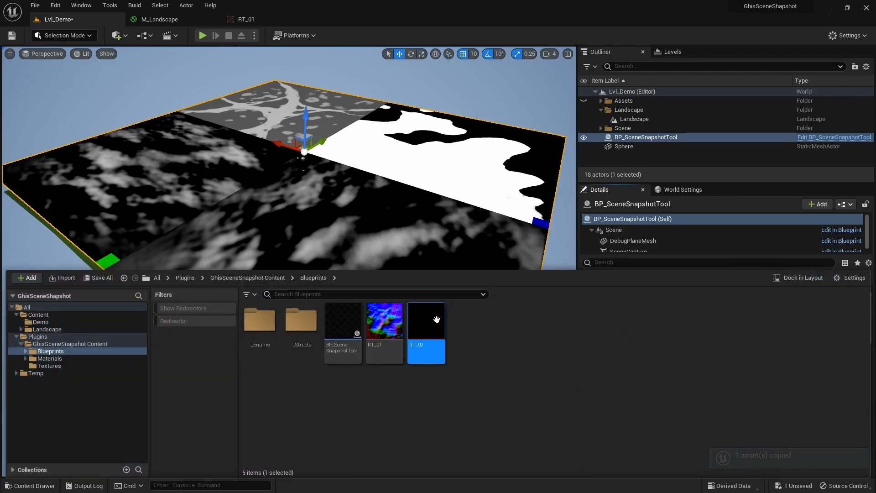
Set the render target format of RT_02 to RTF RGBA8
double_click(436, 319)
click(772, 286)
click(771, 312)
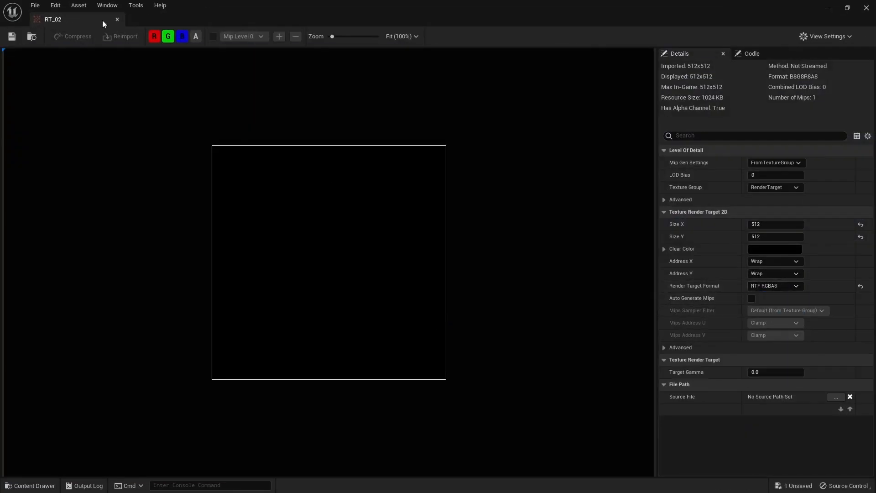
middle_click(82, 22)
Set the snapshot tool's output texture to RT_02 and its material override to MPP_SceneSnapshot_BaseColor
click(793, 449)
click(785, 347)
scroll(740, 387, down, 1)
click(786, 363)
click(796, 250)
Set the output channels to Red, Green and Blue with the Swizzle mapping reset, and run the base color capture
scroll(757, 411, down, 4)
click(757, 426)
click(766, 470)
click(861, 437)
scroll(685, 351, up, 4)
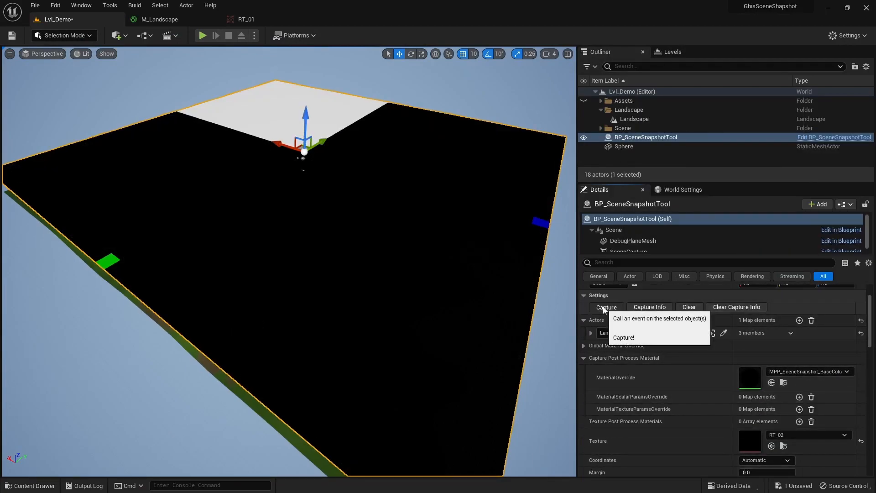
click(604, 307)
Set the material override to MPP_SceneSnapshot_Roughness and restrict the output channel to Alpha
scroll(669, 376, down, 2)
click(814, 297)
click(817, 250)
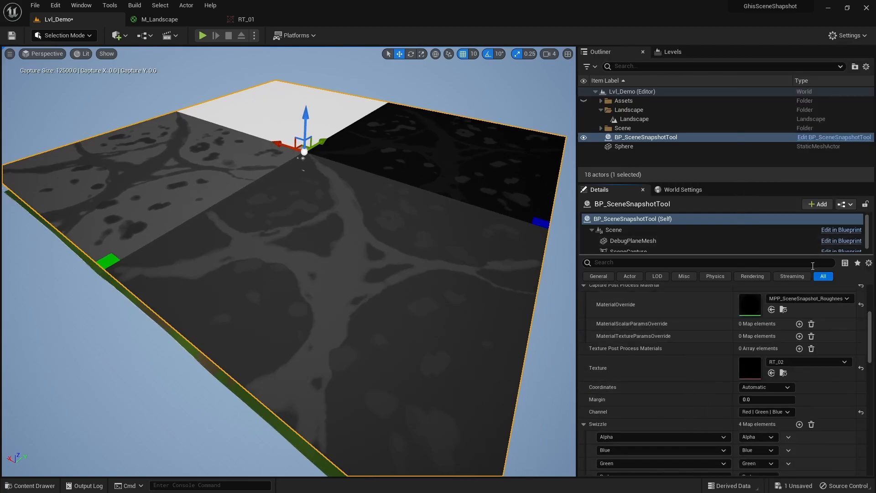
scroll(775, 374, down, 1)
click(766, 397)
click(763, 410)
Map Alpha to Red and Red to Alpha in the Swizzle settings, and run the roughness capture
click(765, 420)
click(752, 424)
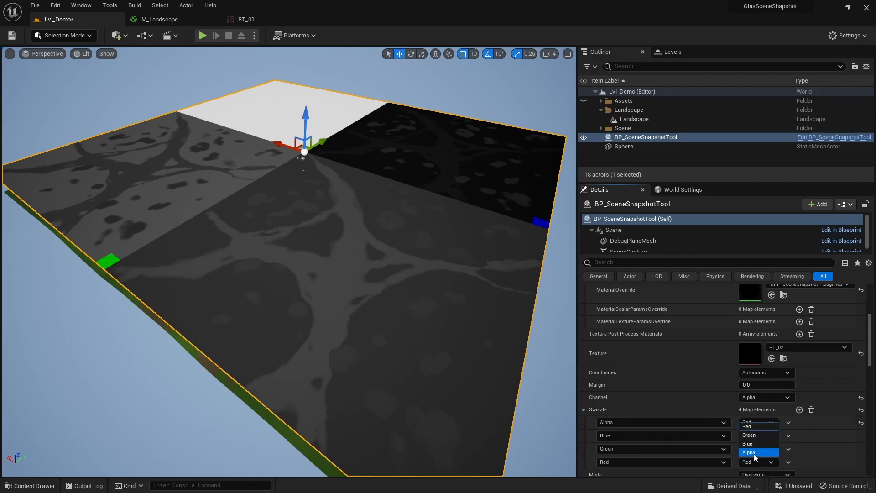
scroll(661, 347, up, 4)
click(614, 308)
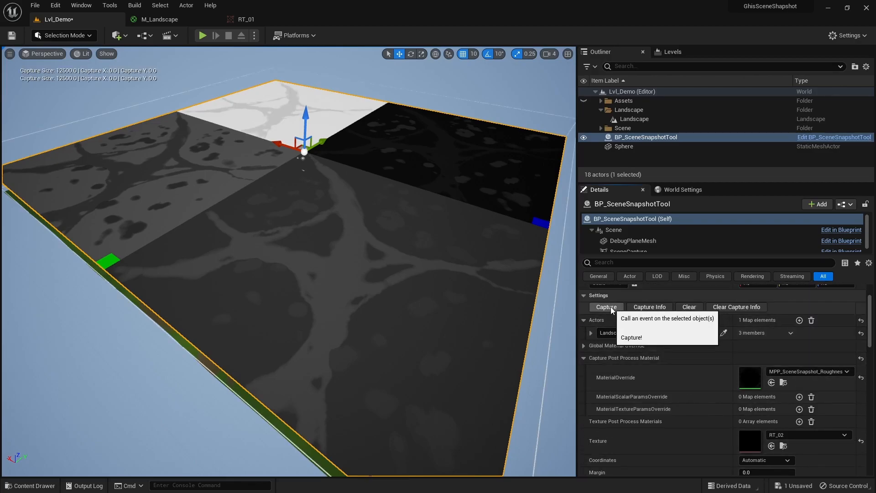
Create static textures from the RT_01 and RT_02 render targets in the Blueprints folder
key(ctrl+space)
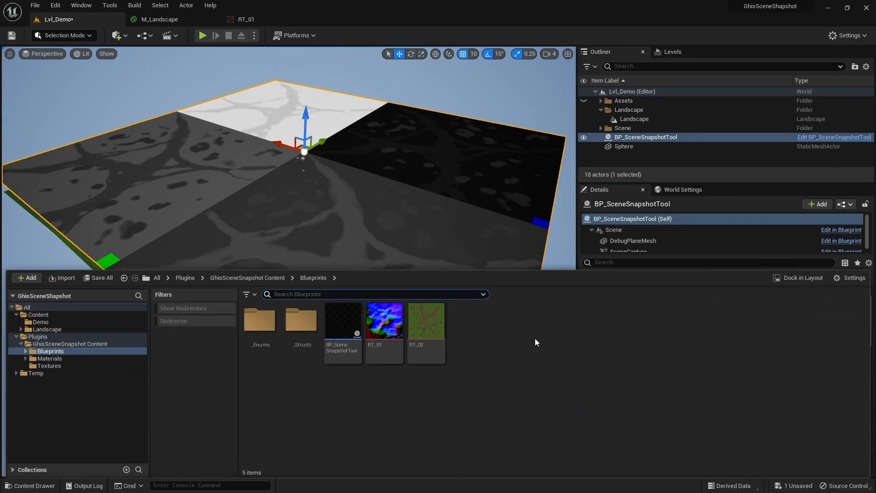
right_click(384, 322)
click(450, 118)
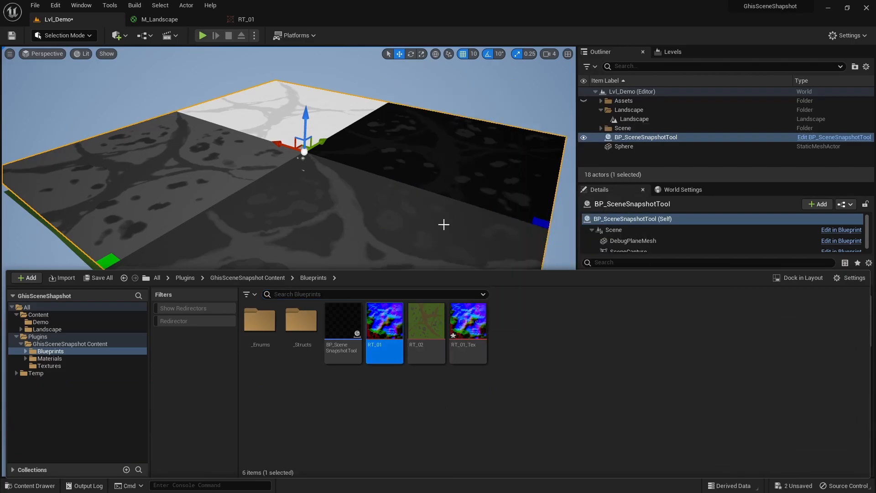
right_click(425, 323)
click(457, 116)
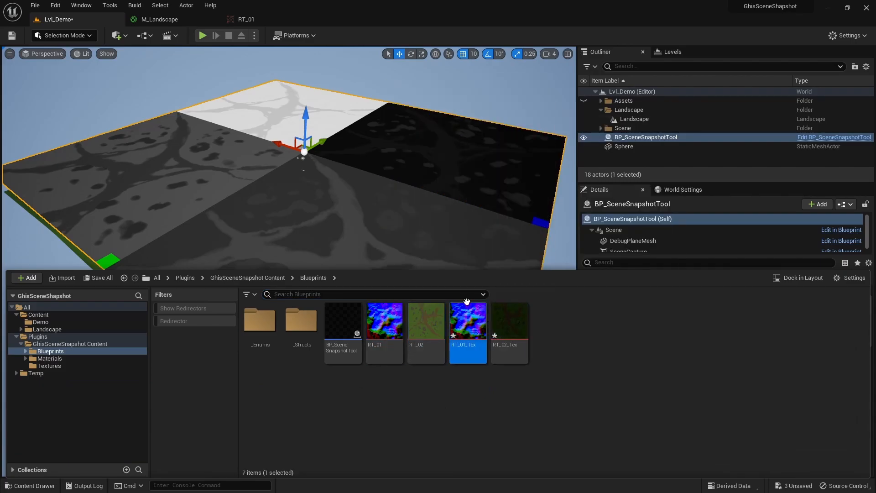
Create a material named M_Test and add RT_01_Tex and RT_02_Tex to its graph as texture samples
right_click(573, 330)
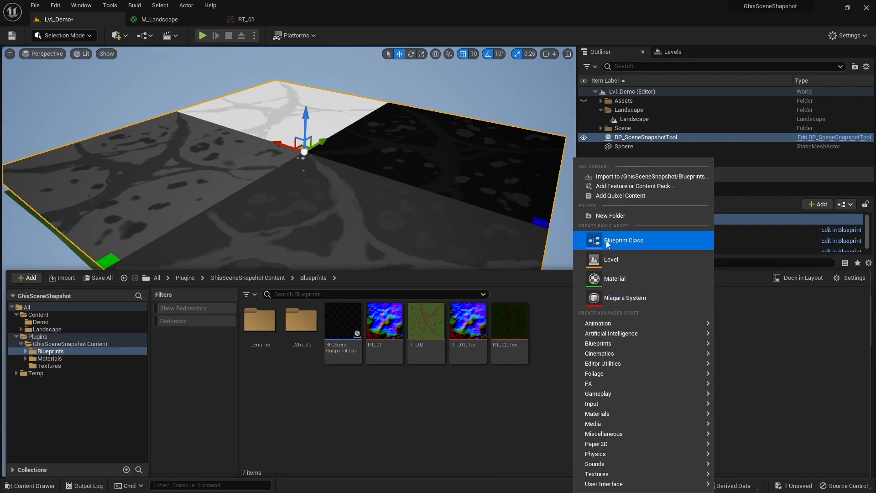
click(615, 278)
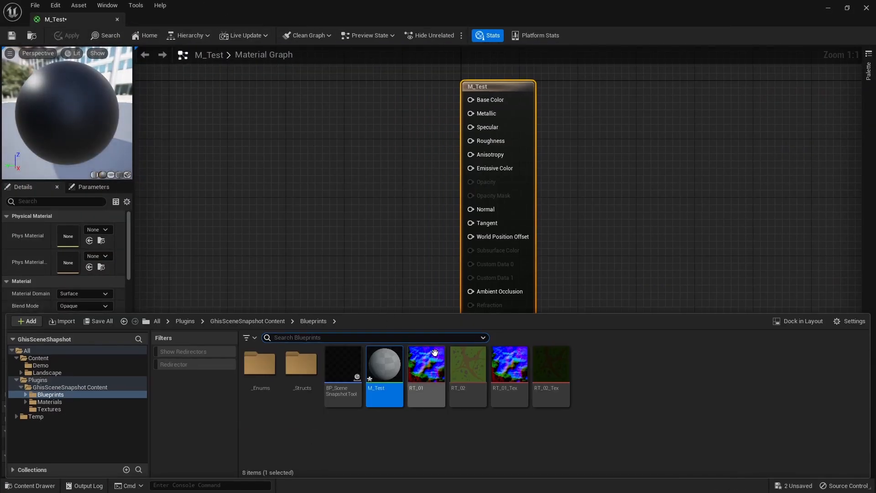
click(510, 371)
ctrl+click(547, 370)
drag(514, 370, 247, 92)
right_drag(292, 223, 412, 280)
drag(425, 263, 412, 129)
Add a material function call using MF_SceneSnapshot_UVs and connect its UVs output to both texture samples
right_click(281, 149)
text(func)
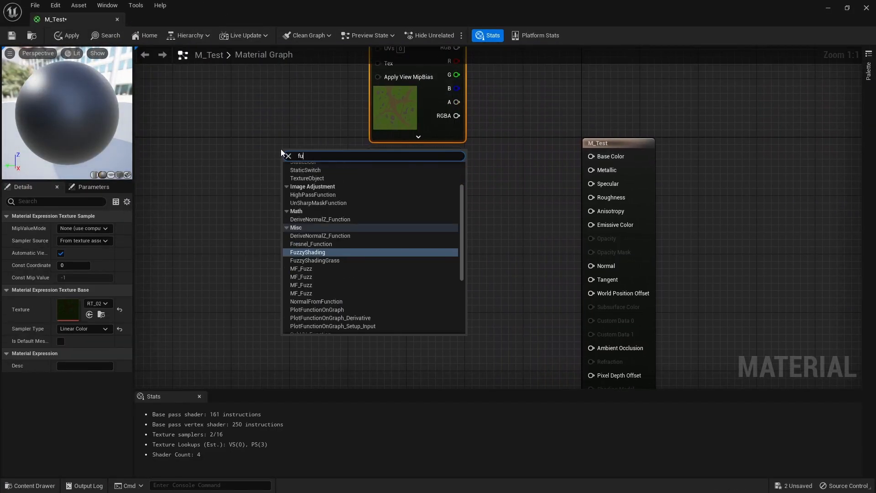
key(Return)
click(97, 229)
click(137, 349)
drag(339, 155, 319, 137)
click(263, 108)
right_drag(264, 110, 300, 174)
drag(369, 213, 410, 232)
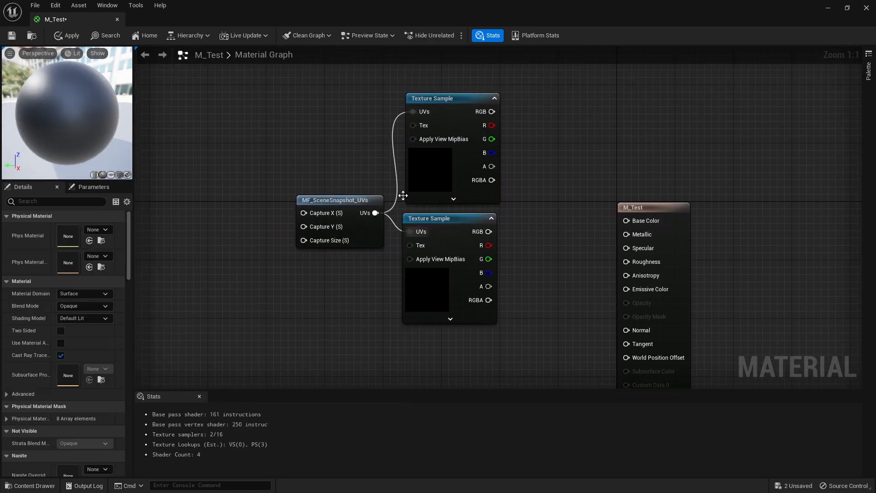
Print the snapshot tool's capture info in the level to look up the capture position and size
drag(381, 6, 371, 204)
click(648, 307)
double_click(356, 201)
Feed the UV function's Capture Size with a constant of 12600 and its Capture X and Y with a constant of 0
drag(303, 240, 232, 244)
click(64, 228)
text(12600)
key(ctrl+d)
drag(267, 208, 304, 213)
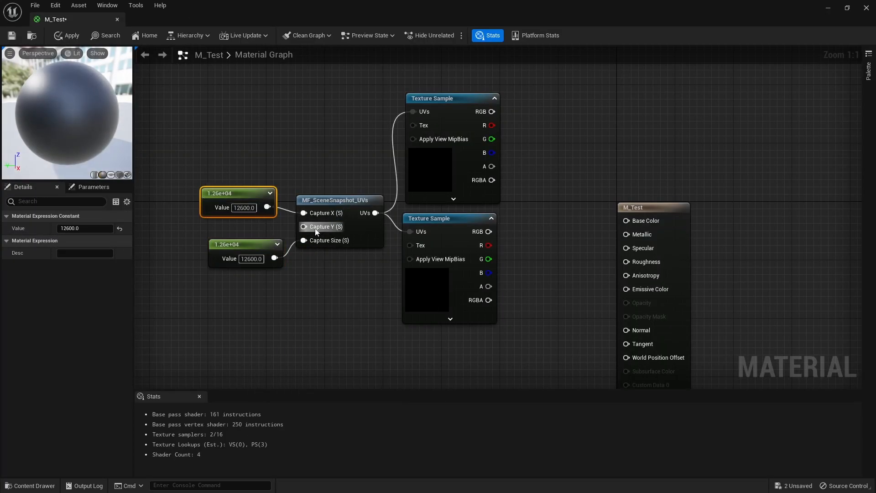
Move the nodes away from the material output, and connect the RT_02_Tex sample's RGB to Base Color and its alpha to Roughness
drag(208, 102, 437, 300)
drag(445, 183, 372, 290)
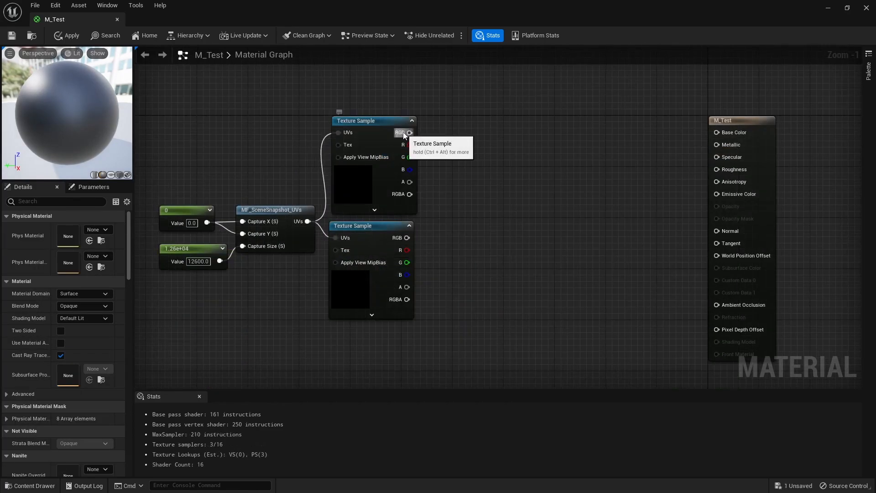
drag(409, 132, 725, 138)
drag(431, 188, 726, 172)
Route the RT_01_Tex sample's RGB through a Component Mask keeping R and G into a DeriveNormalZ node
drag(406, 238, 443, 232)
text(comp)
key(Return)
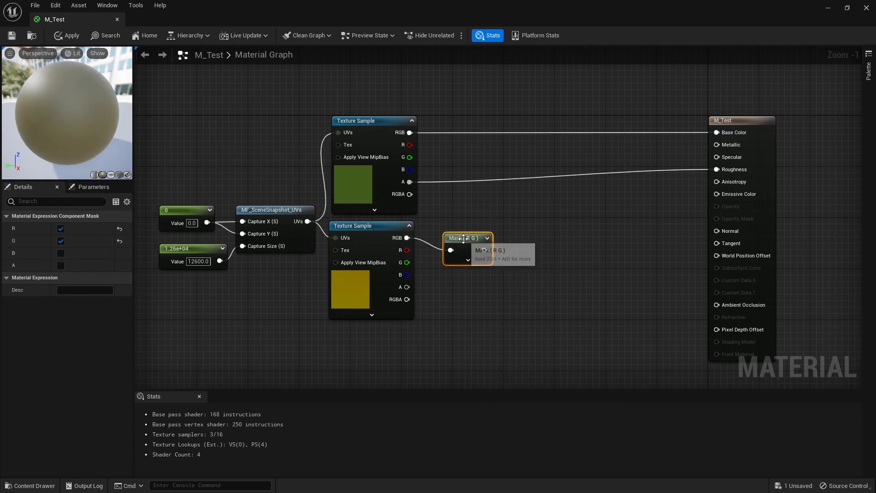
drag(503, 241, 504, 242)
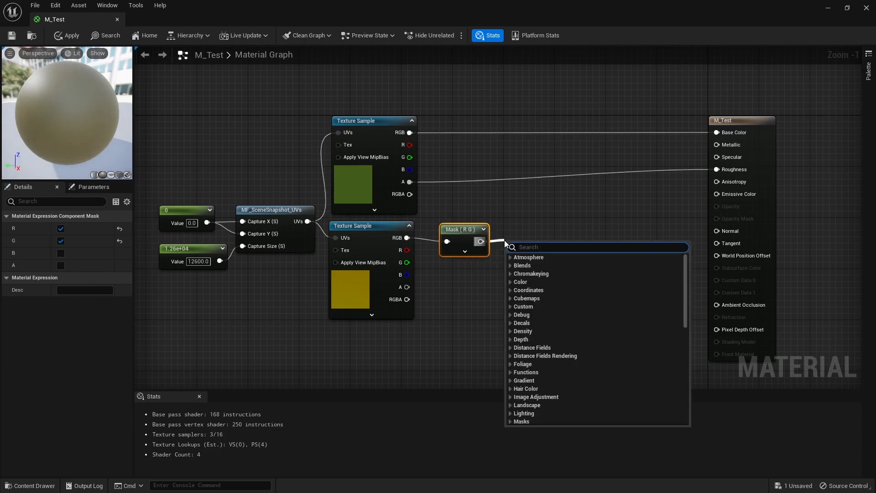
text(deri)
key(Return)
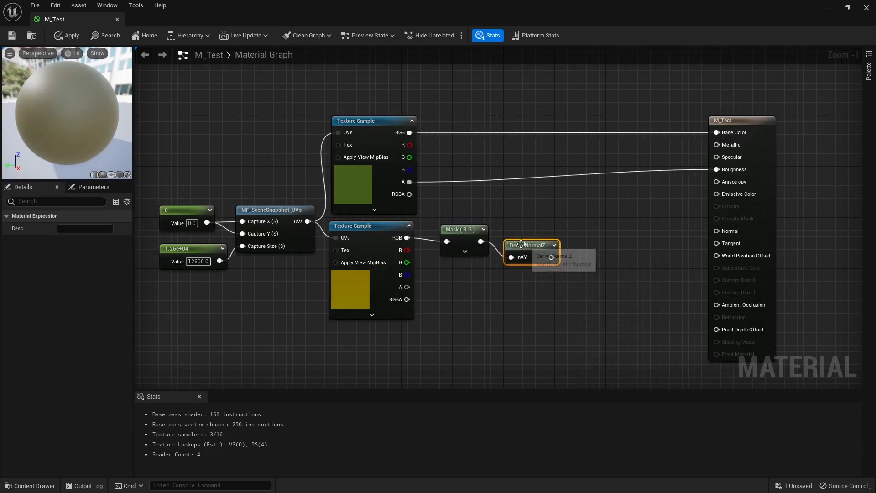
Transform the derived normal from World Space to Tangent Space with TransformVector and connect it to Normal
drag(550, 242, 570, 245)
text(trans)
key(Return)
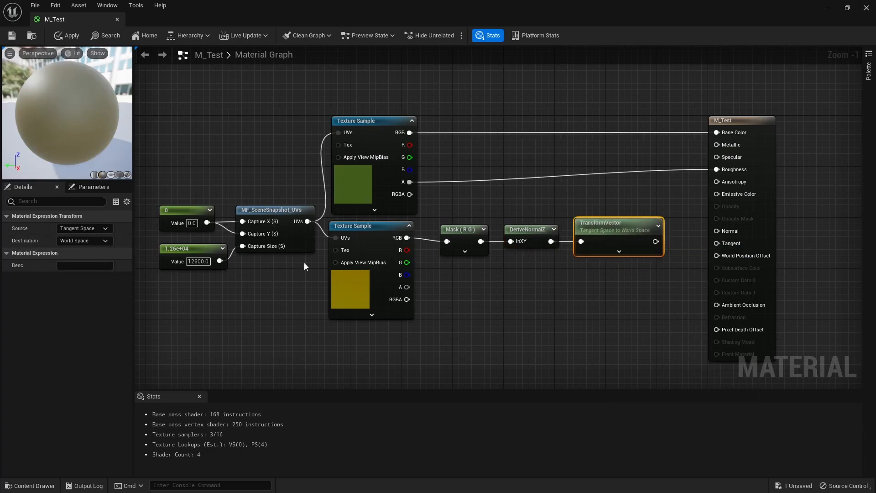
click(63, 231)
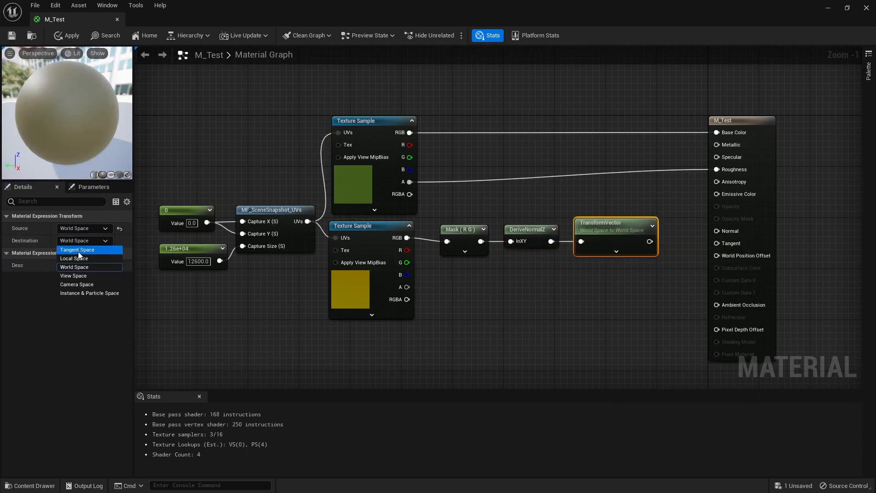
click(77, 250)
drag(656, 241, 719, 231)
click(564, 289)
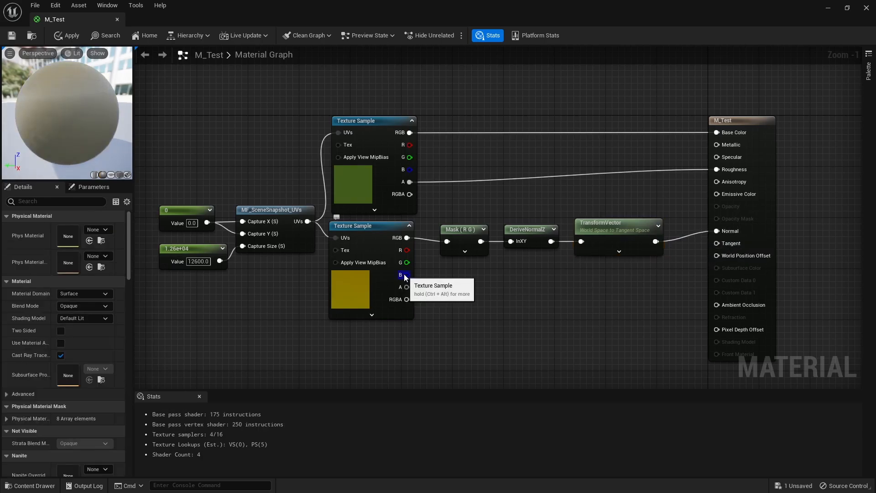
Subtract Absolute World Position, masked to its B channel, from the RT_01_Tex sample's B output
drag(403, 274, 437, 302)
text(-)
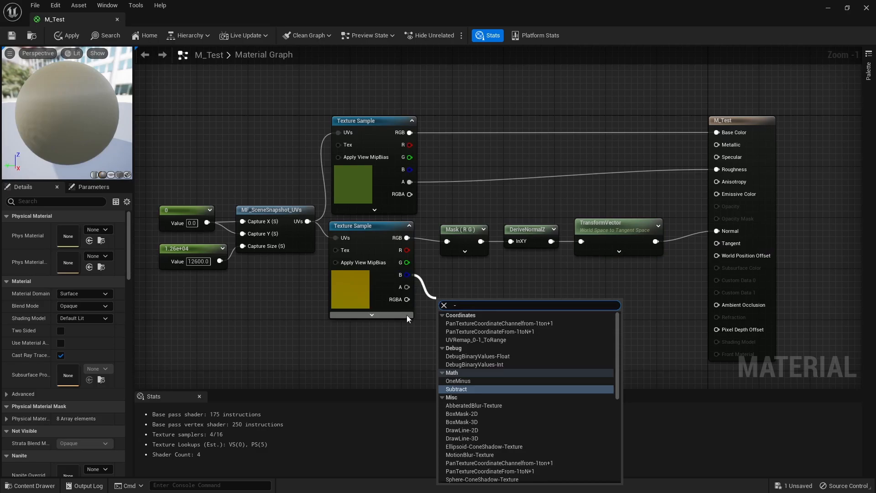
key(Return)
right_click(311, 336)
click(346, 182)
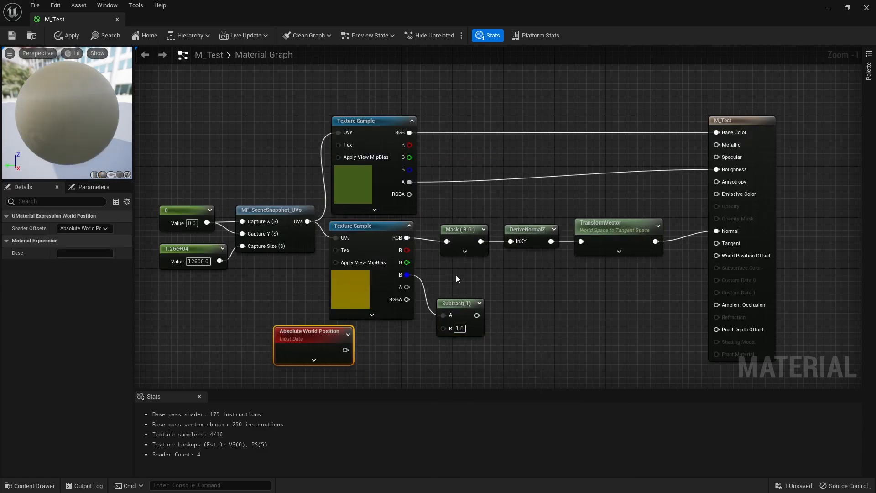
key(ctrl+v)
click(61, 253)
click(61, 228)
click(61, 240)
drag(393, 357, 493, 311)
Multiply the height difference by a Constant3Vector with its B component set to 1
text(*)
key(Return)
drag(499, 341, 447, 357)
text(3)
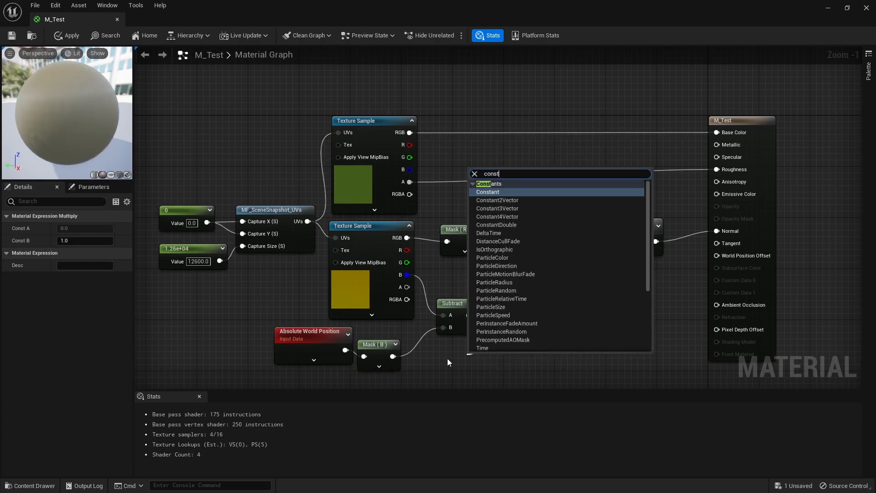
key(Return)
click(7, 228)
click(84, 265)
text(1)
Connect the multiplied height offset to World Position Offset and the RT_01_Tex sample's alpha to Specular
drag(502, 359, 444, 350)
drag(507, 317, 716, 255)
click(644, 266)
drag(406, 287, 723, 158)
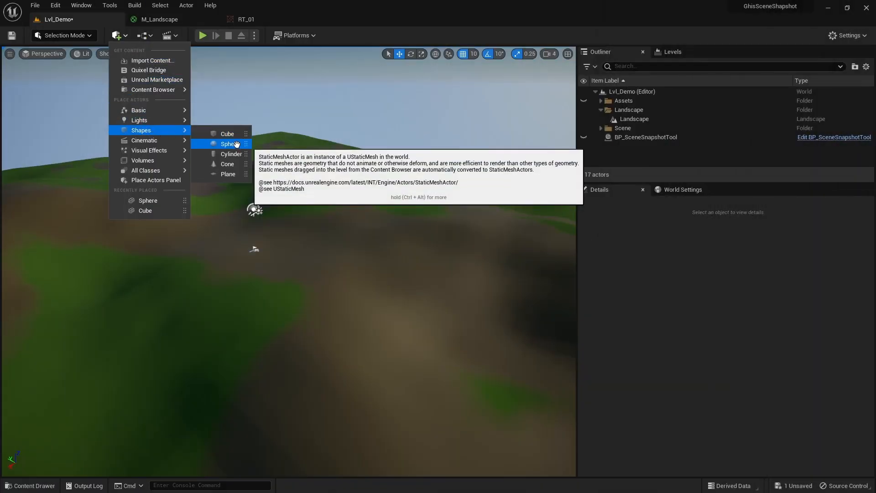
Place a sphere in the level, assign it the M_Test material and scale it uniformly to 2.355
click(237, 144)
click(789, 415)
click(775, 303)
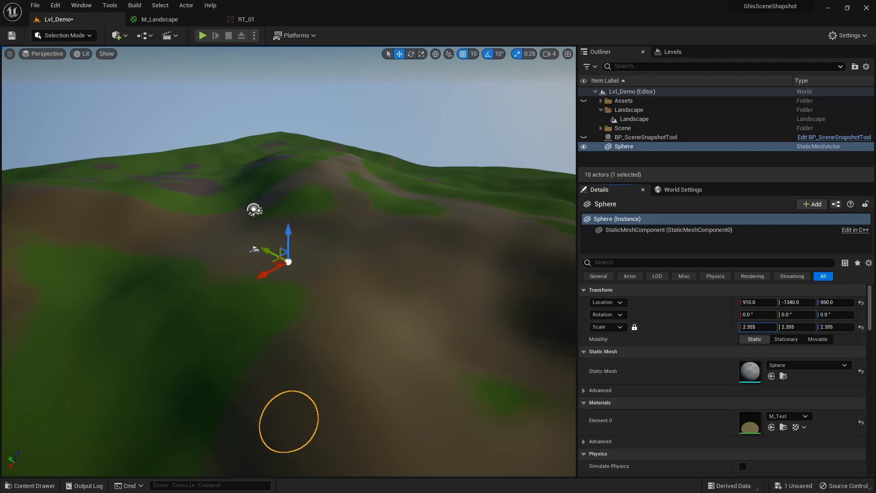
Move the sphere across the landscape and maximize the viewport
drag(275, 281, 319, 225)
shift+drag(291, 273, 303, 294)
key(F11)
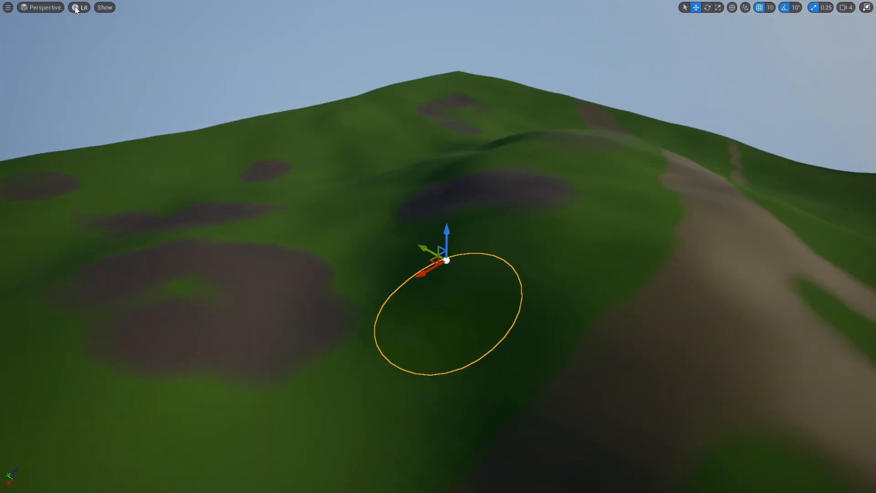
Display the World Normal buffer and move the sphere over the terrain to compare its normals with the landscape
click(81, 7)
mouse_move(114, 142)
click(220, 323)
drag(434, 261, 327, 237)
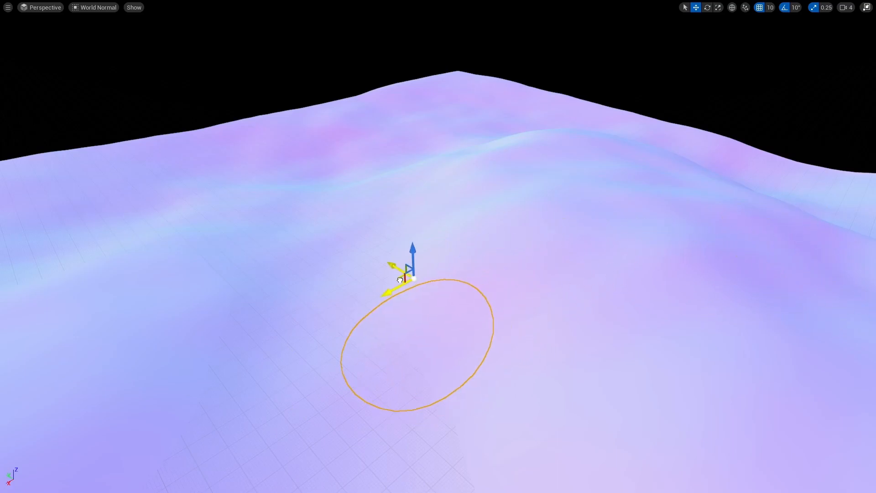
Display the buffer visualization Overview and move the sphere around to compare its material channels with the landscape
click(93, 7)
mouse_move(112, 142)
click(210, 156)
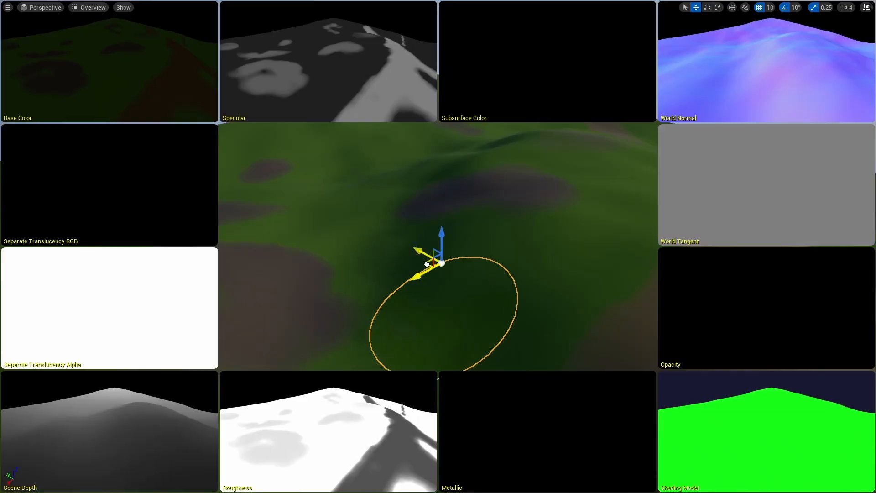
drag(280, 212, 335, 207)
right_drag(335, 207, 484, 256)
drag(392, 143, 435, 53)
Return the viewport to the Lit view mode and check the sphere's blending at ground level while moving it
click(91, 8)
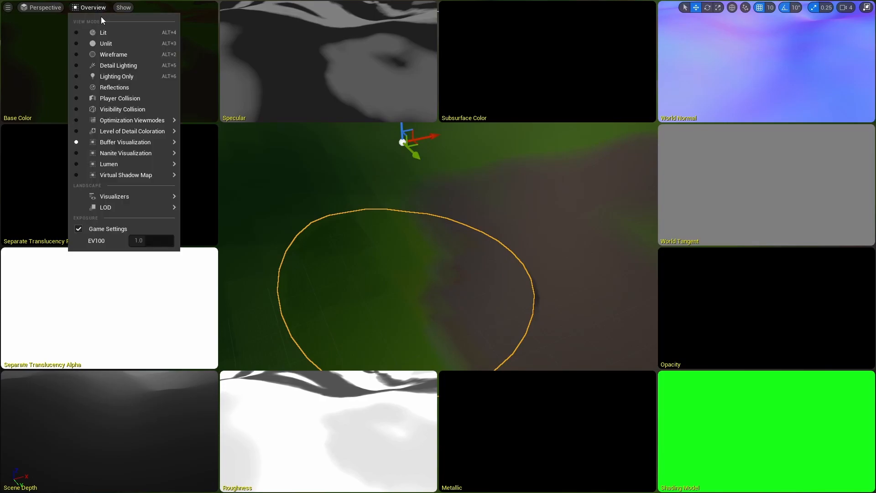
click(103, 33)
right_drag(254, 204, 21, 135)
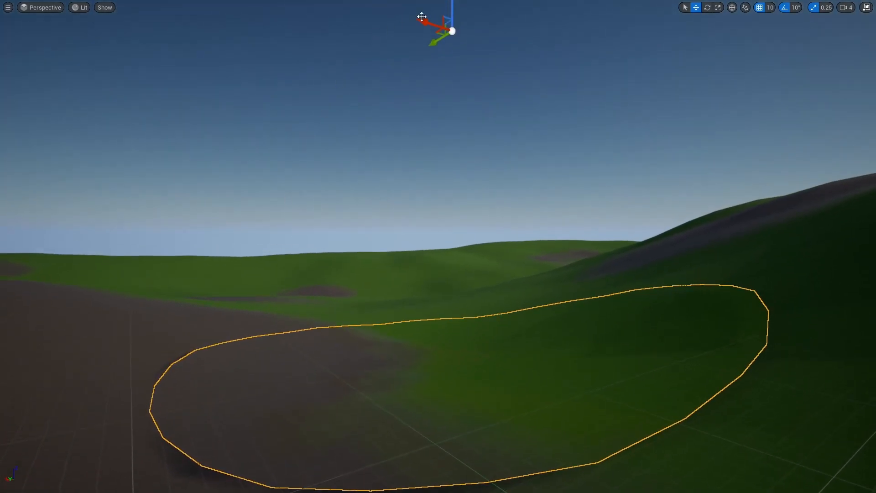
drag(429, 53, 454, 98)
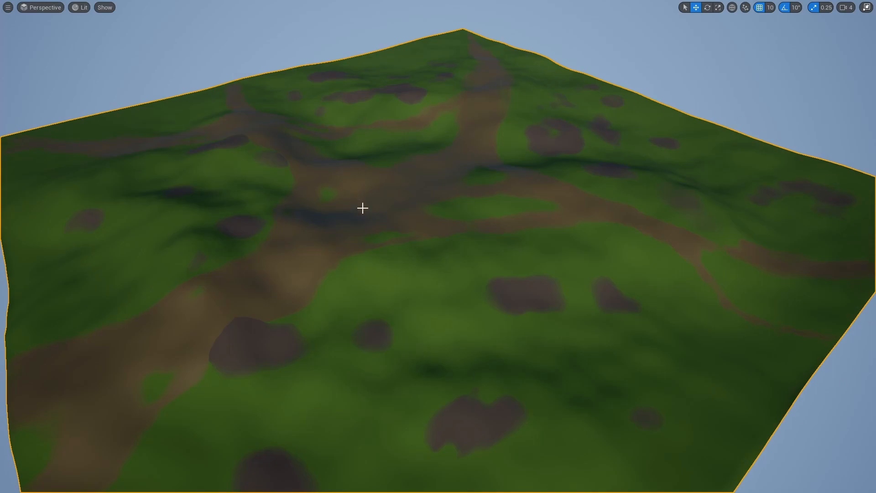
Examine the whole landscape from above at different distances
key(s)
right_drag(455, 255, 451, 247)
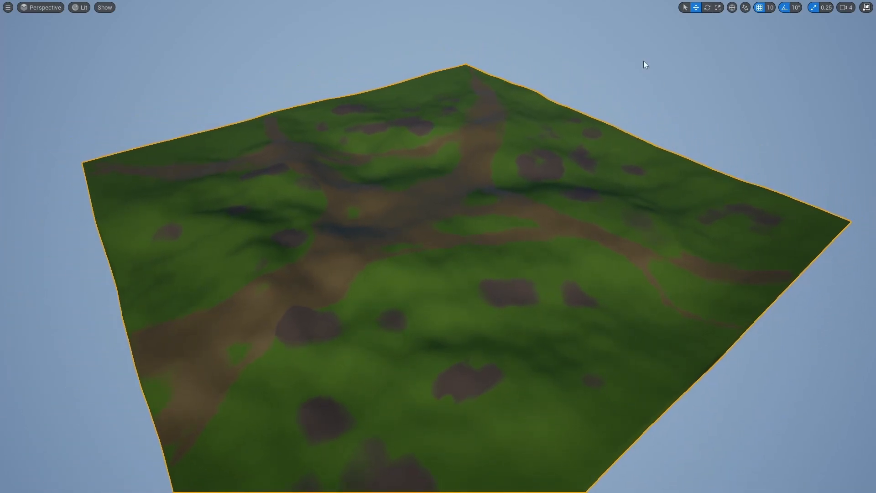
key(w)
right_drag(513, 116, 464, 209)
key(s)
right_drag(423, 235, 422, 234)
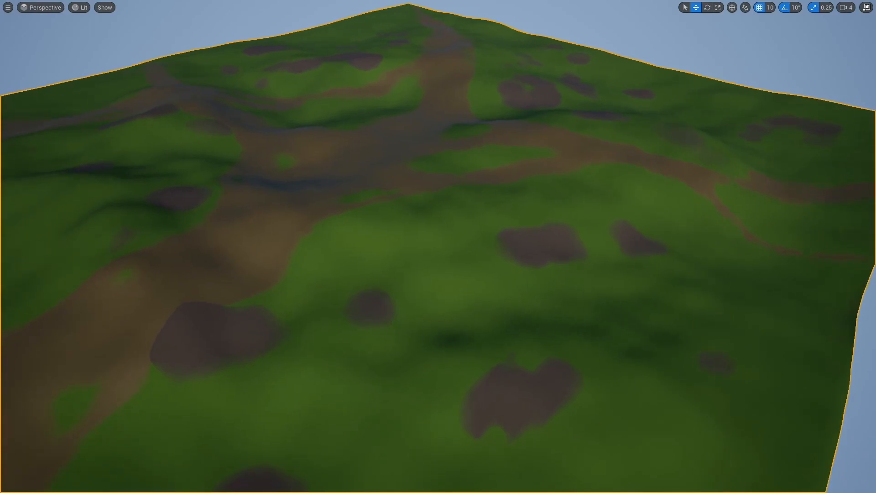
right_click(491, 214)
right_drag(490, 214, 491, 215)
scroll(400, 213, down, 5)
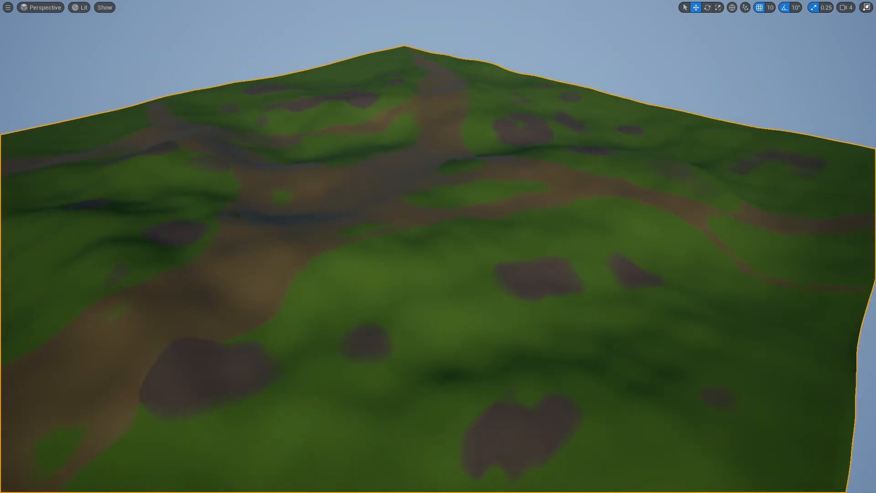
Restore the normal viewport size and set the landscape material to M_Landscape_Grid
key(F11)
click(802, 423)
click(793, 388)
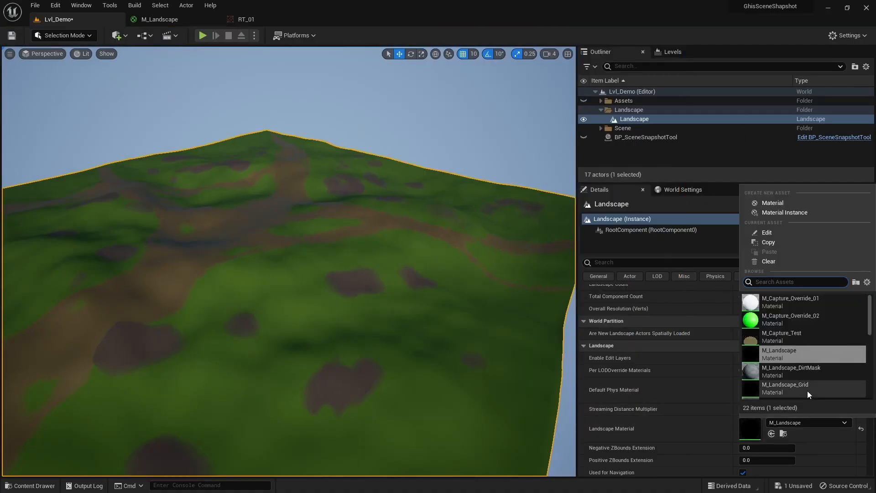
Examine the grid lines over the landscape in a full-size viewport from several distances and angles
scroll(309, 273, up, 5)
key(F11)
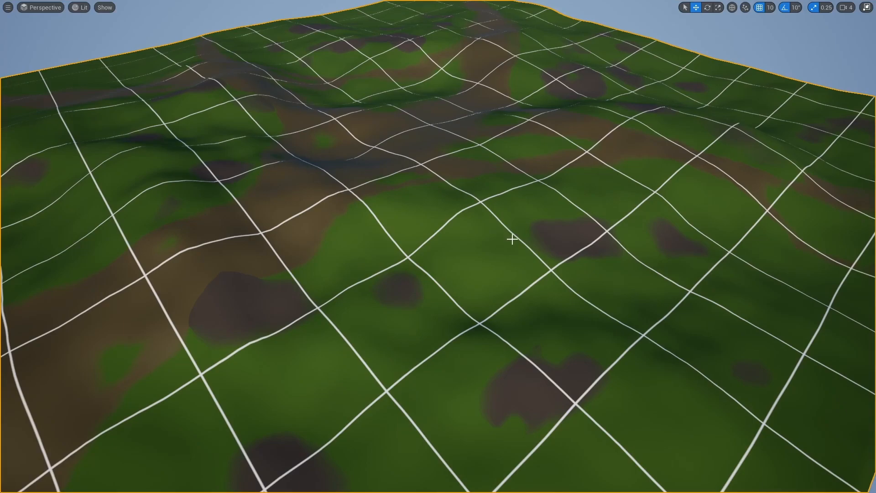
scroll(438, 246, down, 4)
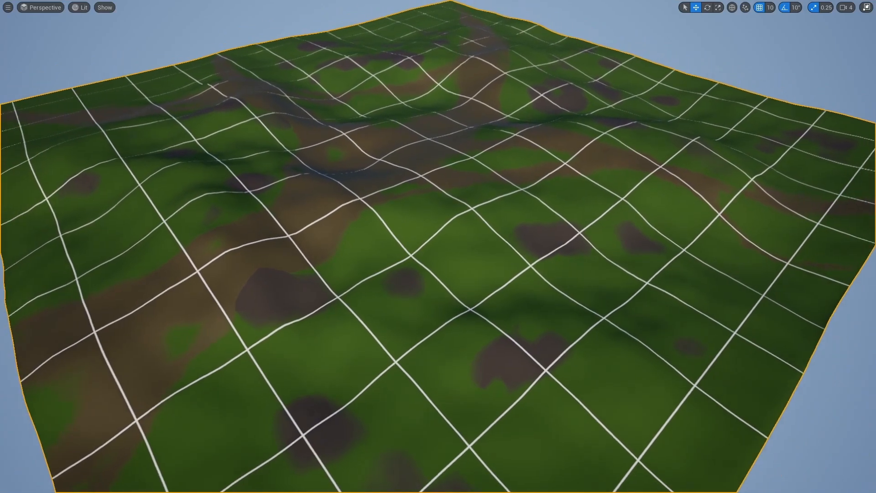
scroll(438, 246, up, 4)
scroll(525, 106, down, 2)
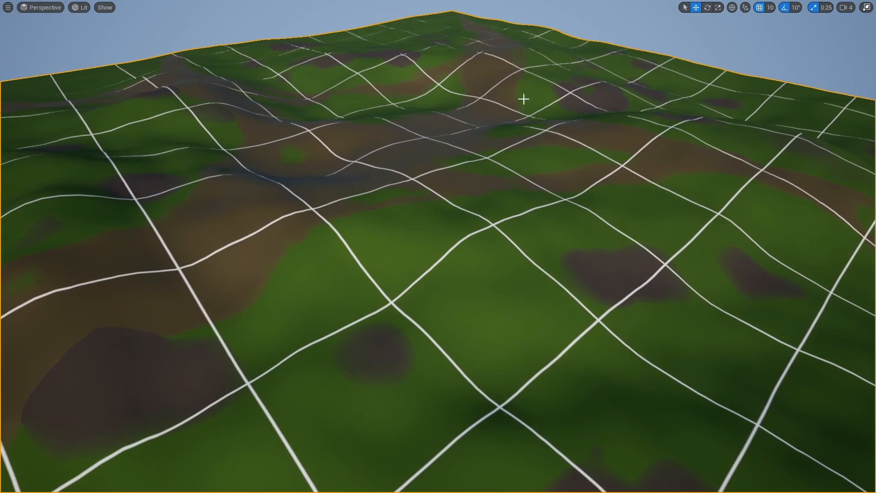
right_drag(468, 27, 372, 36)
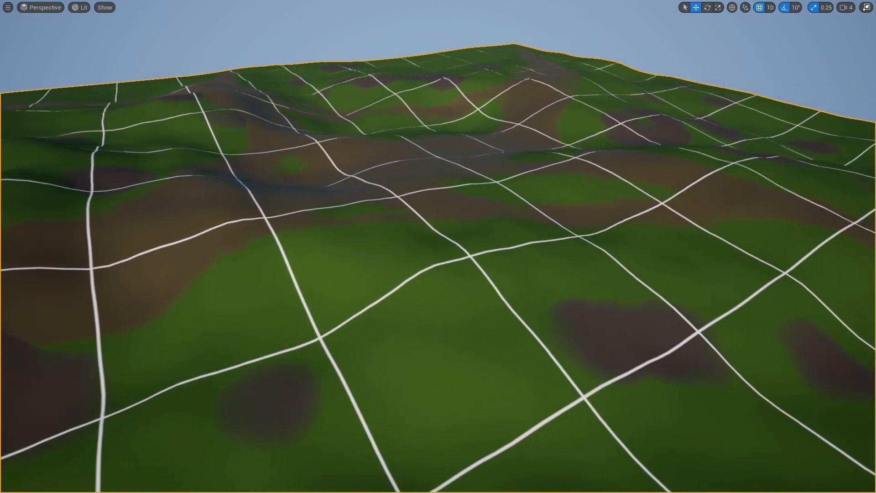
right_drag(420, 277, 524, 65)
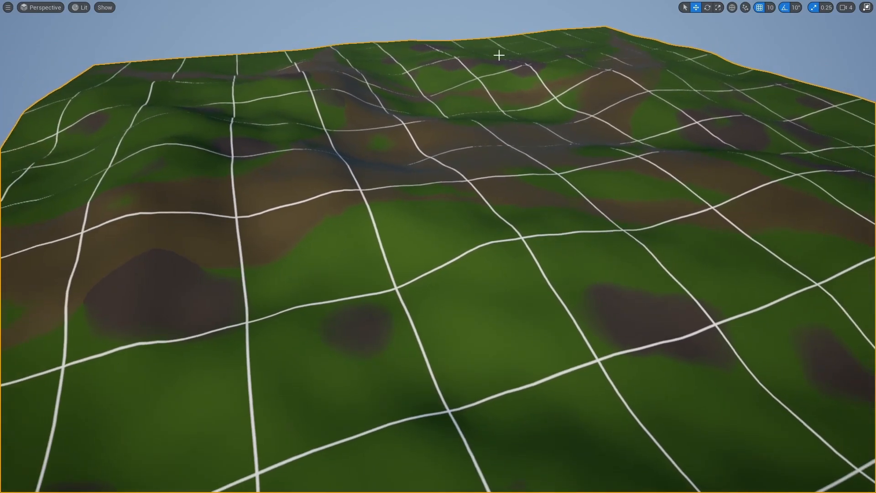
right_drag(754, 252, 748, 250)
mouse_move(367, 98)
right_down()
mouse_move(379, 92)
mouse_move(369, 100)
right_up()
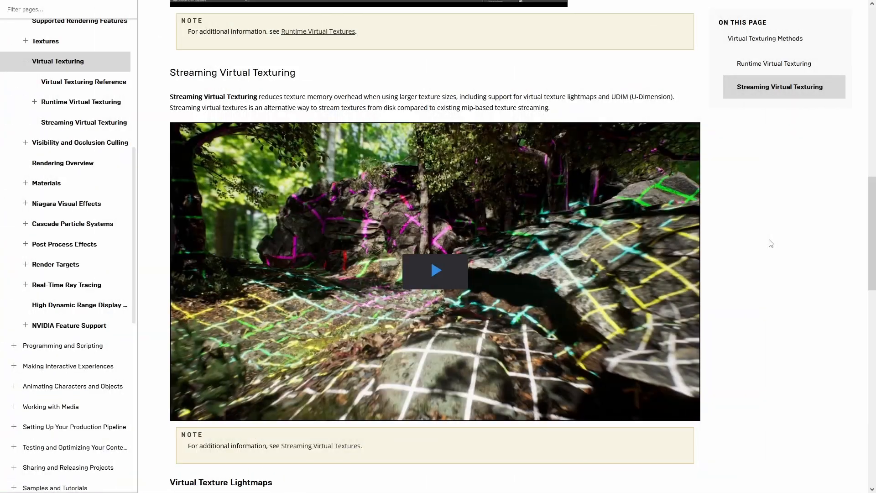
Read the virtual texturing documentation, including how physical memory pools are configured, their residency and the heads-up display
click(450, 272)
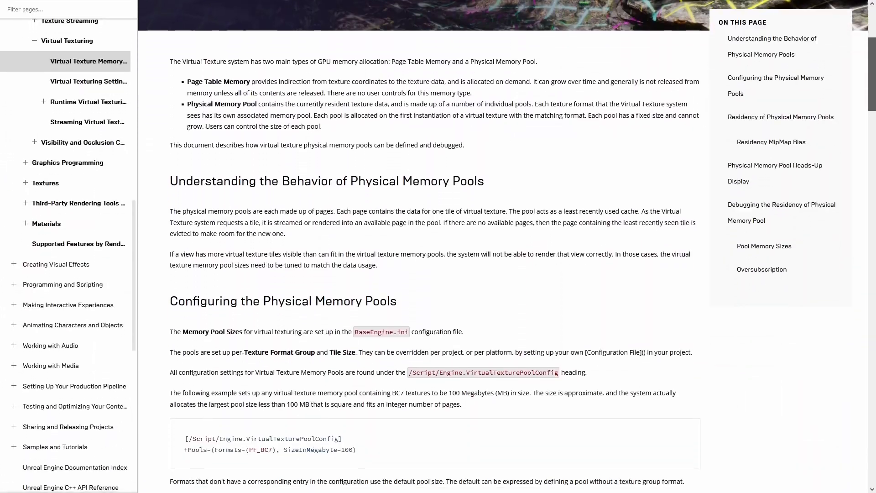
scroll(435, 246, down, 10)
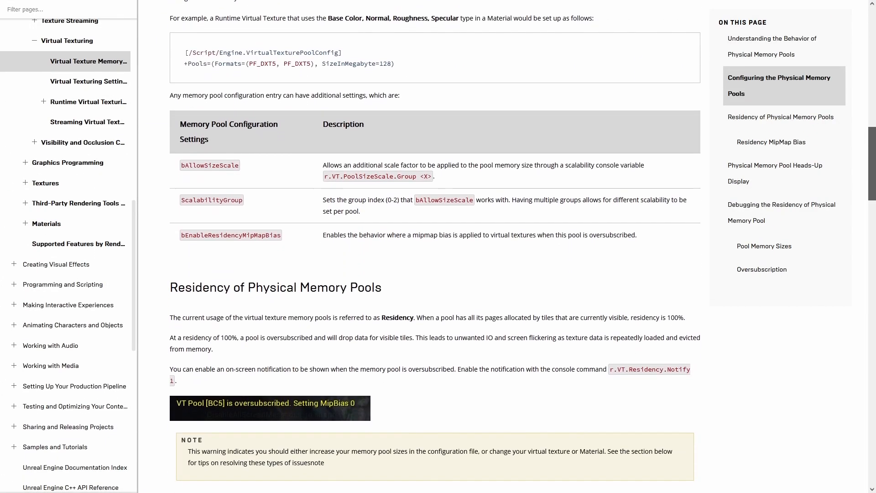
scroll(868, 281, down, 10)
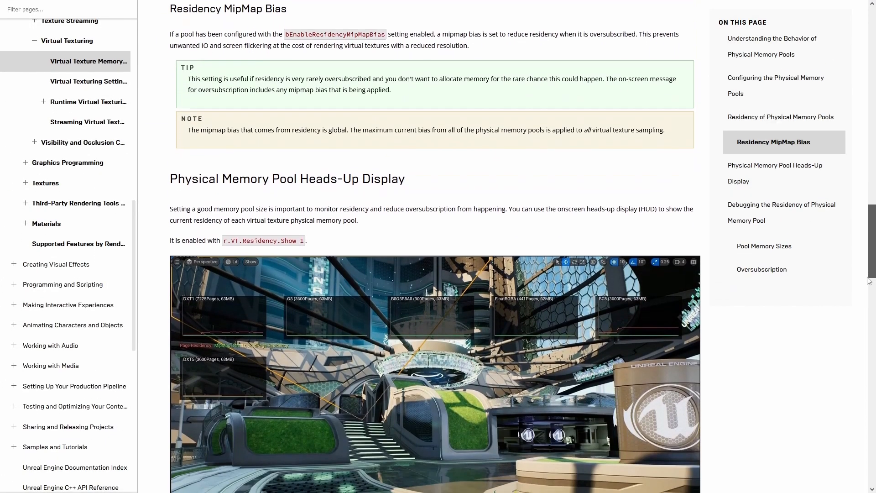
drag(868, 281, 847, 440)
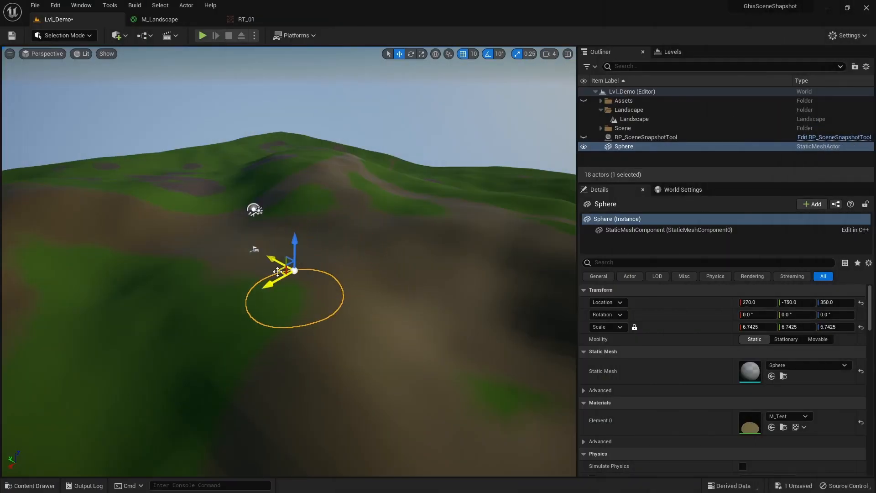
Move the sphere across the landscape and compare their normals in the World Normal buffer visualization at full viewport size
mouse_move(281, 271)
shift+mouse_down()
mouse_move(274, 251)
mouse_move(301, 214)
mouse_move(247, 123)
mouse_move(283, 305)
mouse_move(282, 284)
shift+mouse_up()
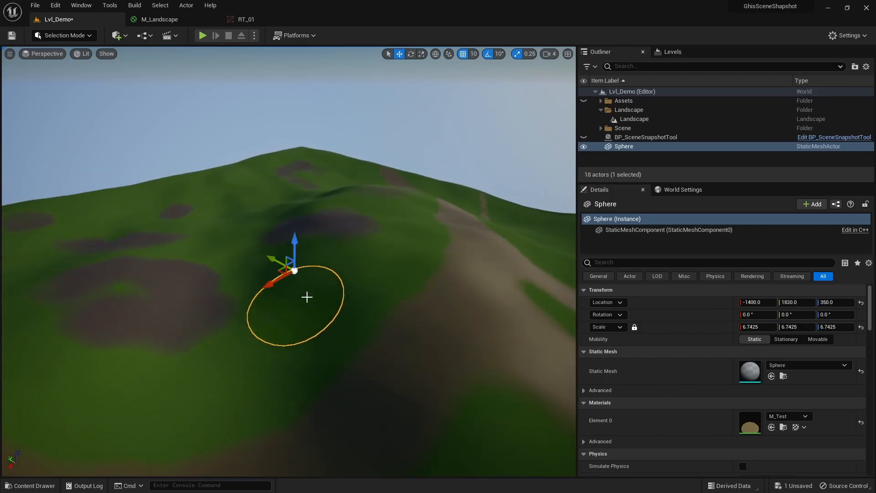
key(F11)
click(79, 7)
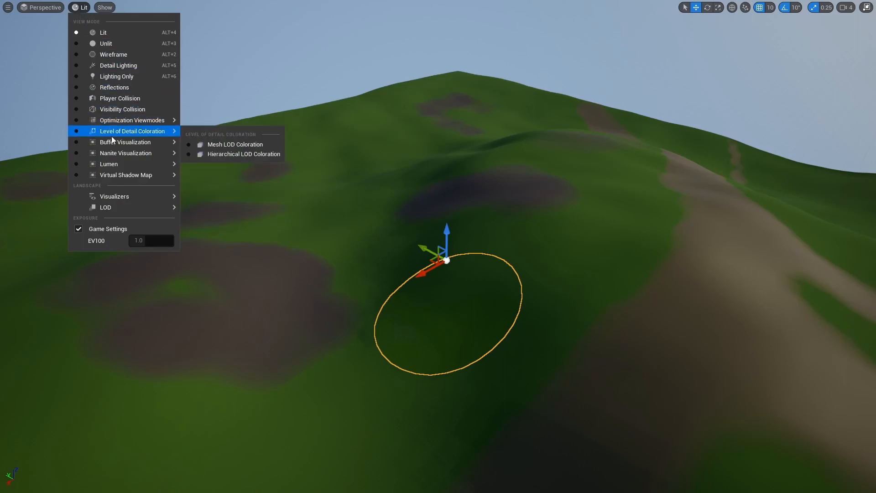
mouse_move(131, 144)
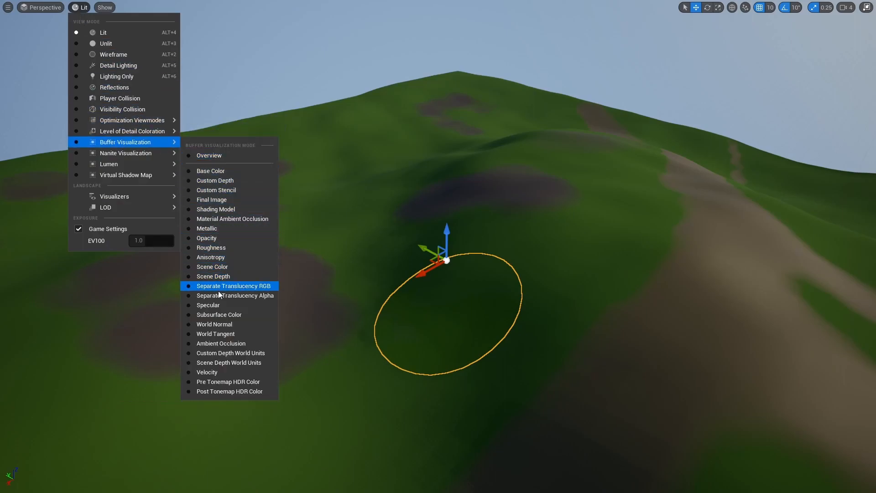
click(214, 323)
drag(433, 261, 551, 217)
drag(710, 178, 792, 250)
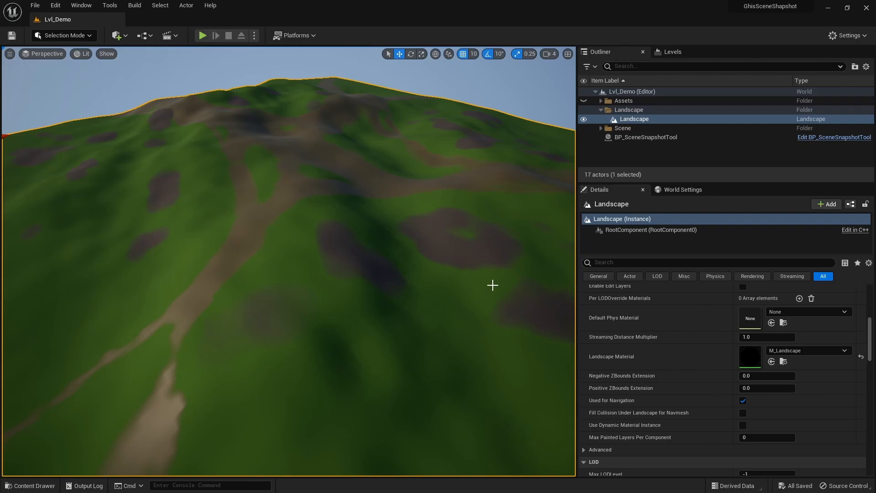
Examine the captured texture assets and the Dirt layer sample node in M_Landscape_DirtMask
key(ctrl+space)
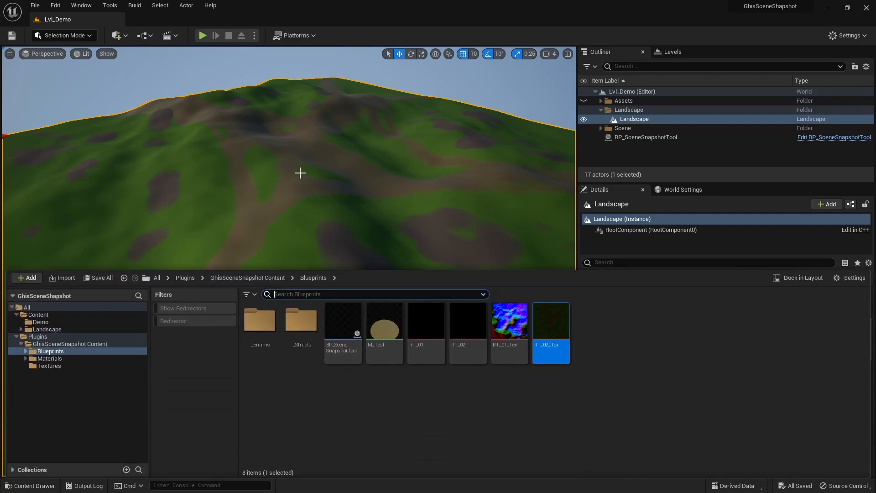
mouse_move(524, 320)
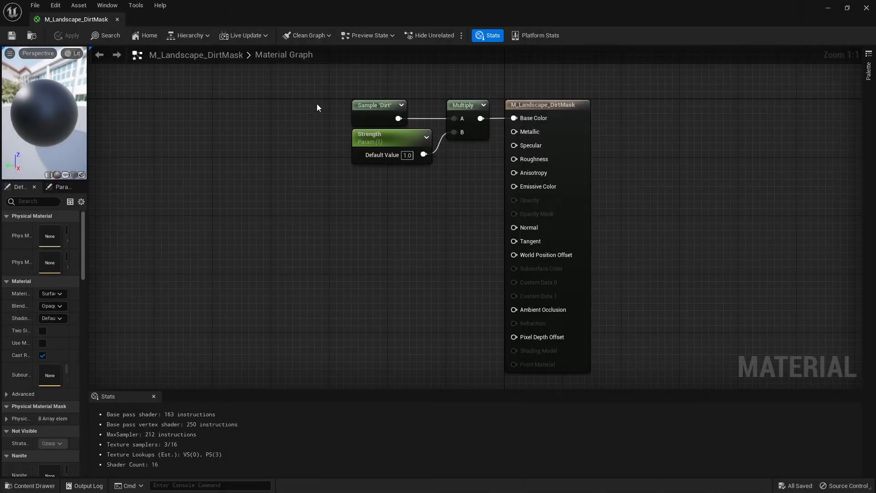
drag(325, 86, 404, 117)
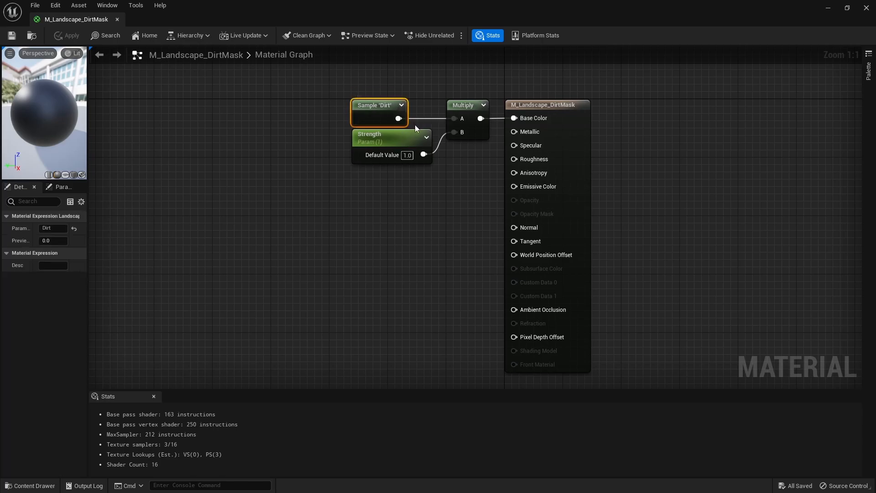
click(468, 174)
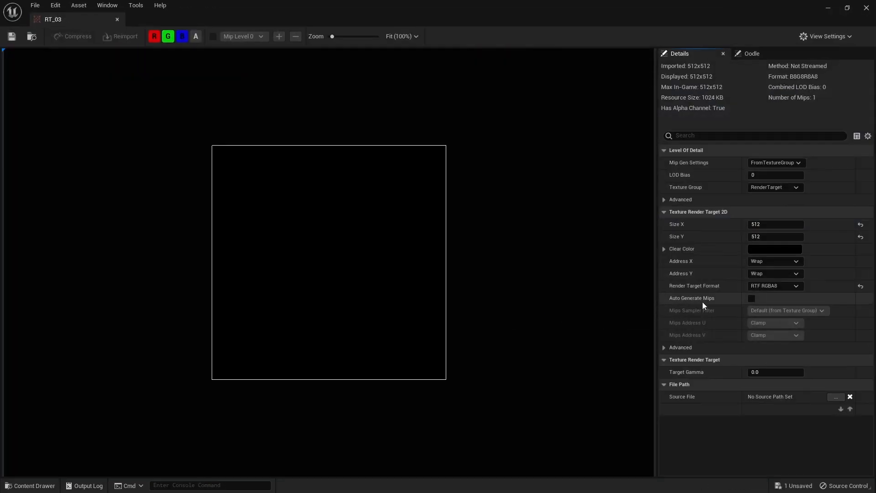
Set RT_03's render target format to RTF R8 and assign RT_03 as BP_SceneSnapshotTool's capture texture
click(774, 285)
click(770, 292)
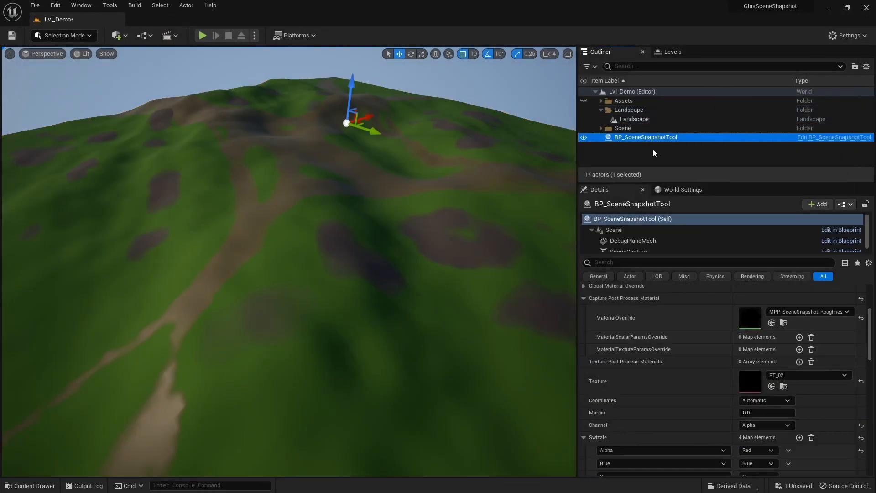
click(783, 375)
click(784, 289)
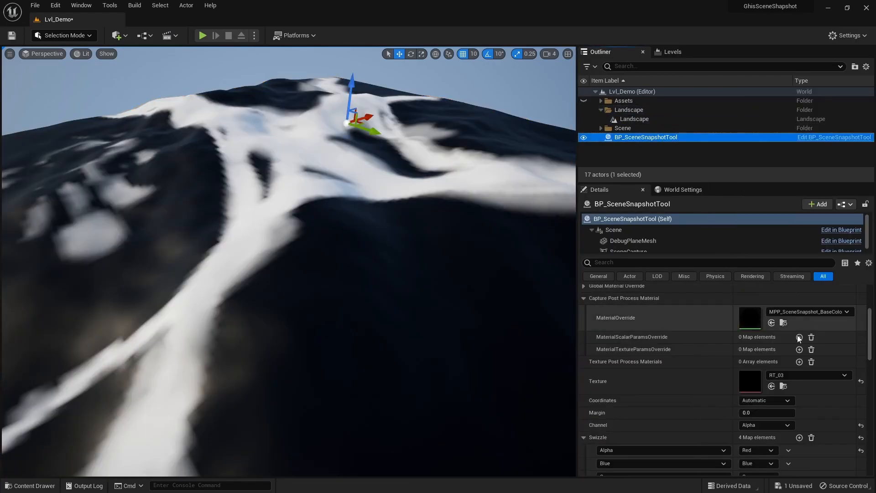
scroll(625, 334, up, 2)
scroll(625, 334, down, 5)
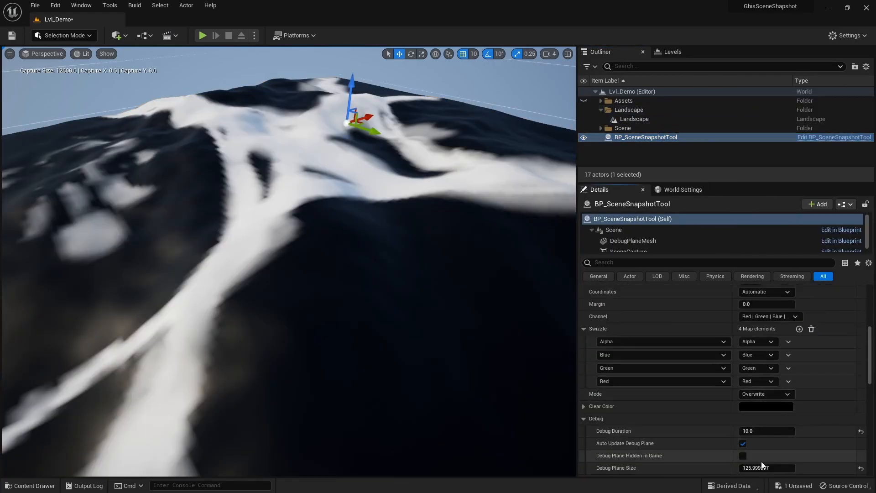
click(757, 442)
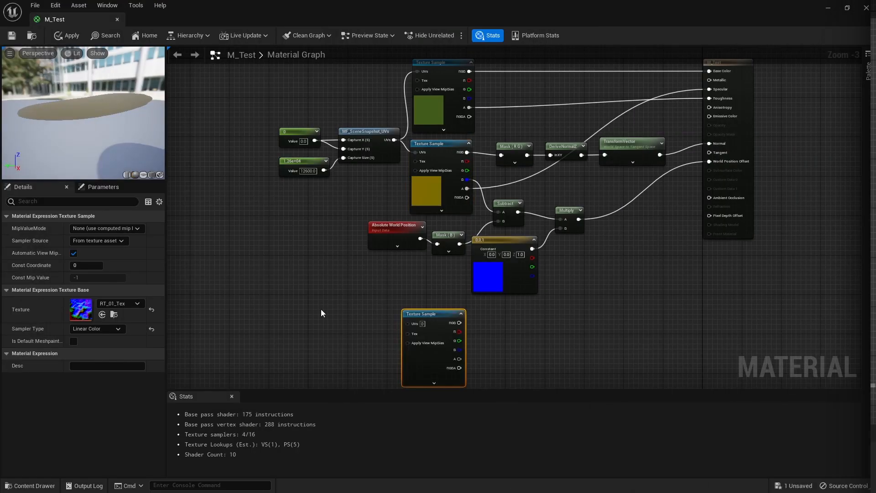
Assign RT_03 to the new texture sample in M_Test and feed it the UVs from MF_SceneSnapshot_UVs
click(119, 303)
click(415, 328)
drag(414, 326, 394, 141)
Multiply the new sample's red channel by a constant vector with R set to 1, and save the material
drag(459, 331, 532, 319)
key(Return)
drag(539, 341, 519, 352)
key(Return)
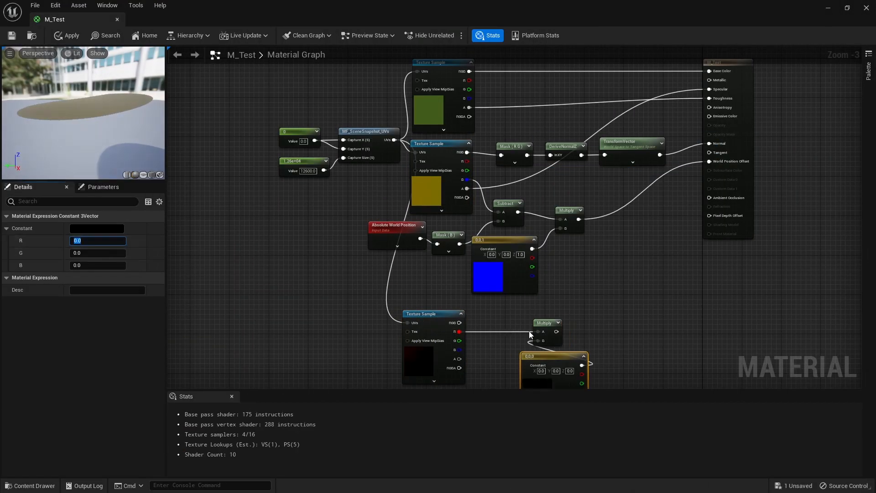
text(1)
key(Return)
key(ctrl+s)
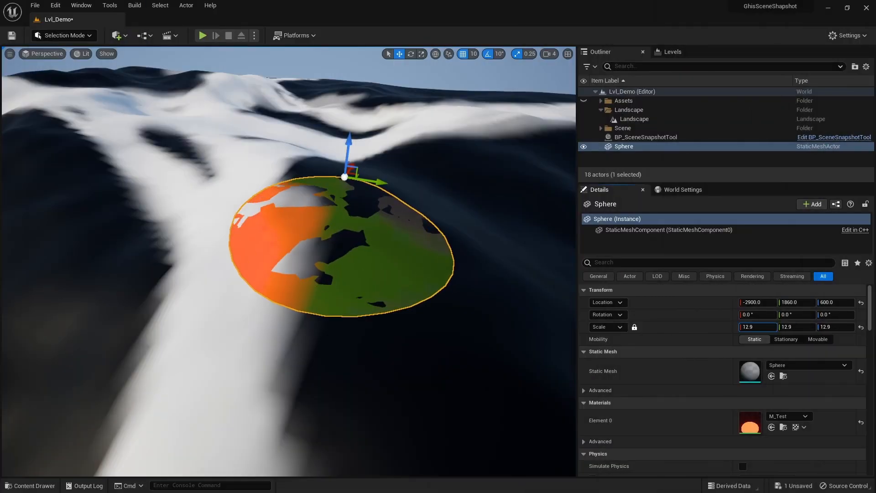
Enlarge the sphere to a scale of about 14.9 and shift it to Y 1760
drag(756, 327, 770, 327)
drag(370, 181, 355, 194)
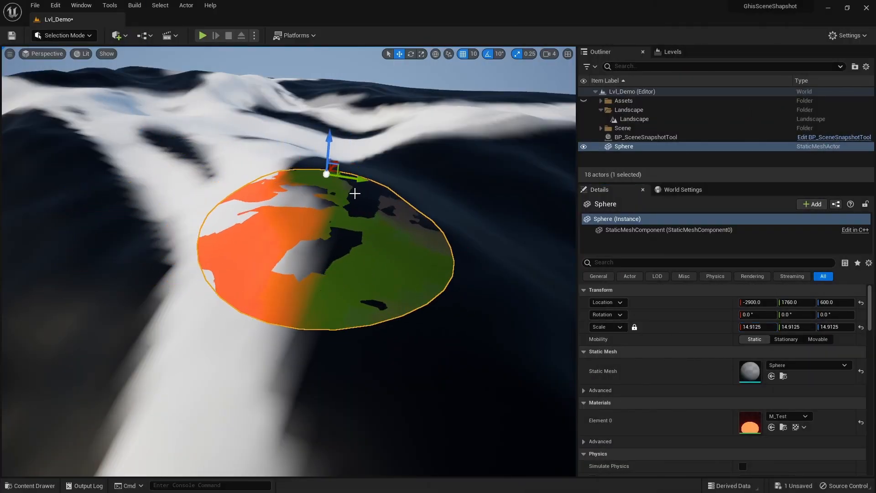
Set the RT_03 render target's size to 256 by 256 and close its editor
key(ctrl+space)
double_click(524, 324)
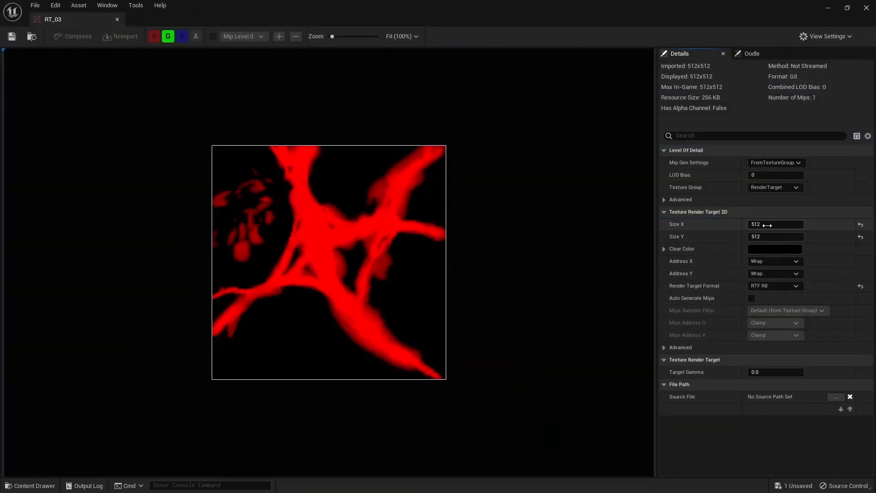
click(767, 226)
text(256)
key(Return)
click(766, 237)
text(256)
key(Return)
click(117, 20)
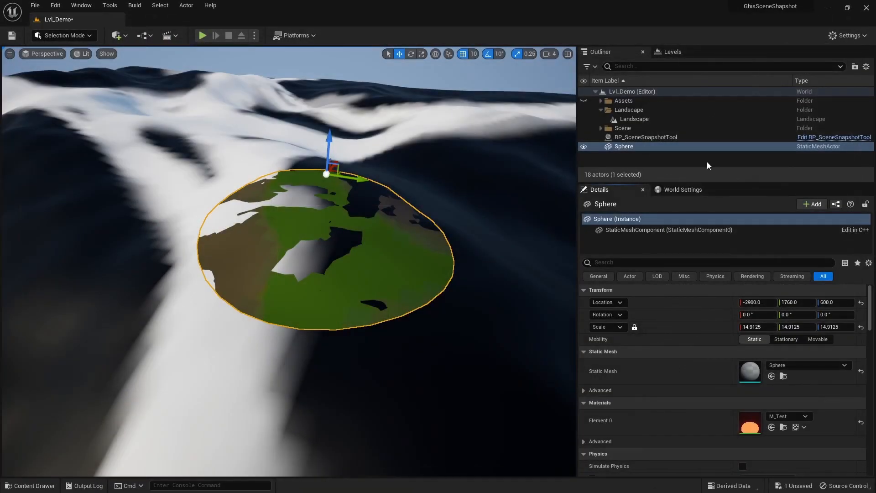
Capture the dirt mask into the resized RT_03 and shift the sphere slightly to check its coverage
click(691, 138)
click(614, 352)
click(395, 254)
mouse_move(357, 178)
mouse_down()
mouse_move(442, 193)
mouse_move(222, 152)
mouse_move(366, 180)
mouse_up()
Run the BP_SceneSnapshotTool capture once more and move the sphere to compare the mask's blending with the landscape
click(645, 137)
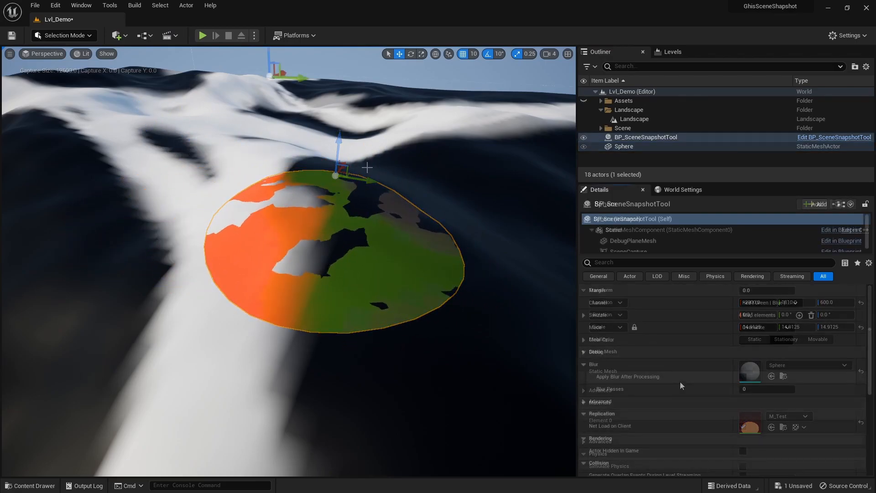
scroll(617, 315, up, 5)
click(606, 293)
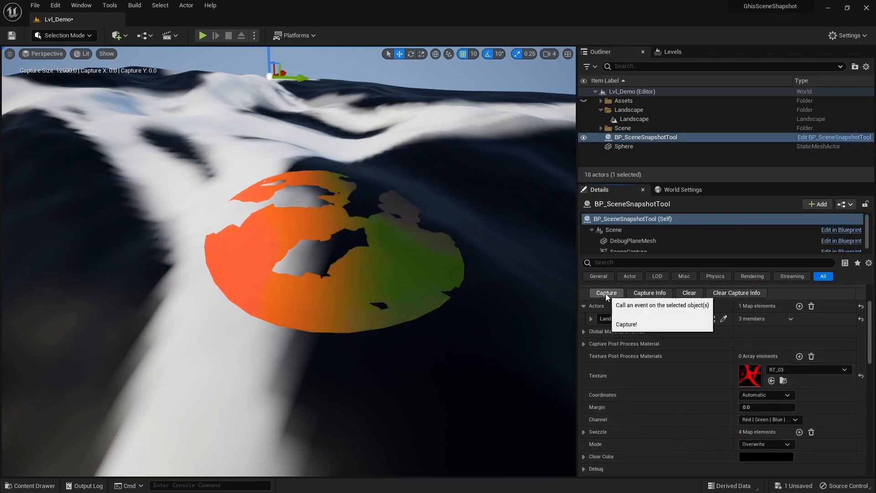
scroll(718, 393, down, 5)
scroll(622, 332, up, 6)
click(385, 248)
drag(385, 248, 400, 221)
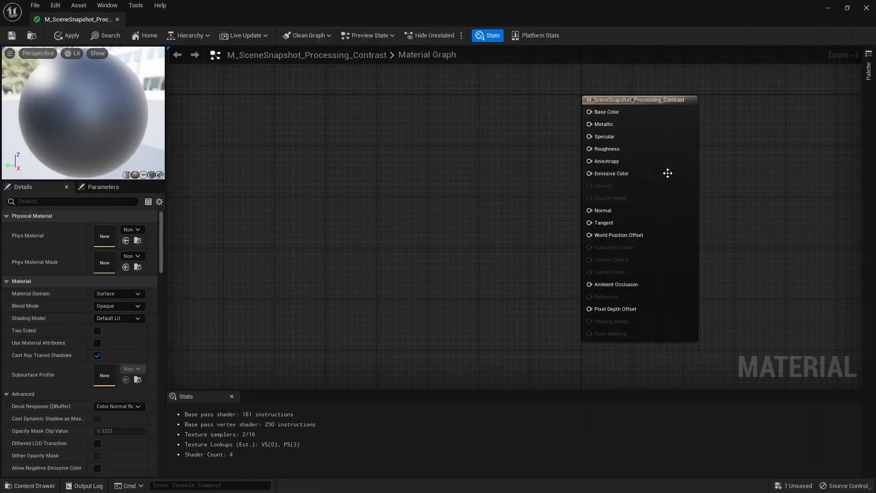
Set M_SceneSnapshot_Processing_Contrast to Masked blend mode and Unlit shading, with an opacity mask clip value of 0
click(114, 305)
click(113, 319)
click(113, 319)
click(114, 327)
click(118, 431)
text(0)
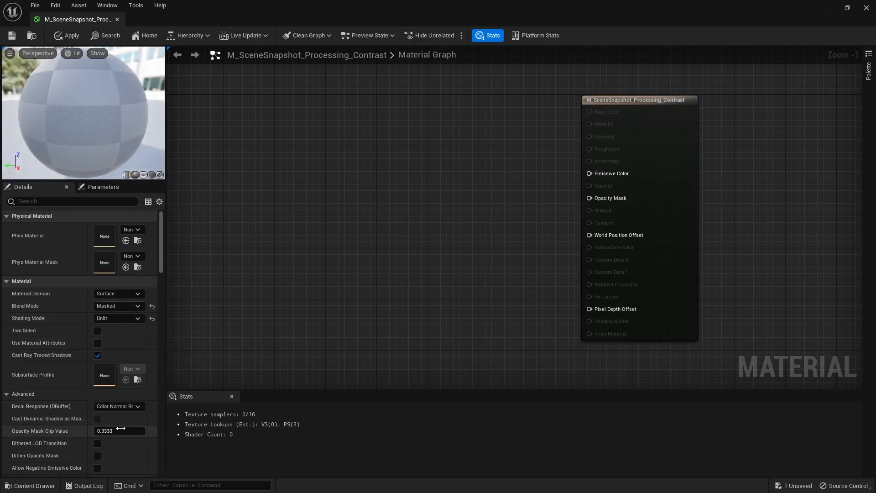
key(Return)
Enable Used with Editor Compositing for the contrast material
scroll(113, 414, down, 4)
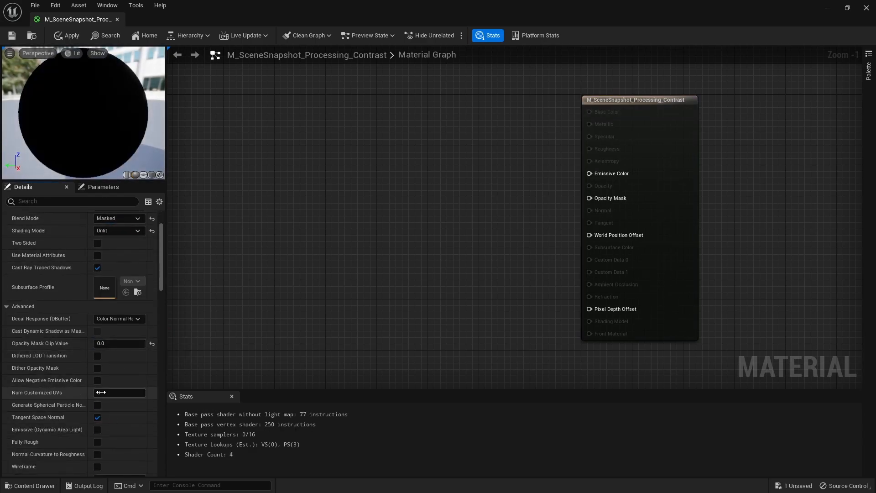
scroll(114, 382, down, 15)
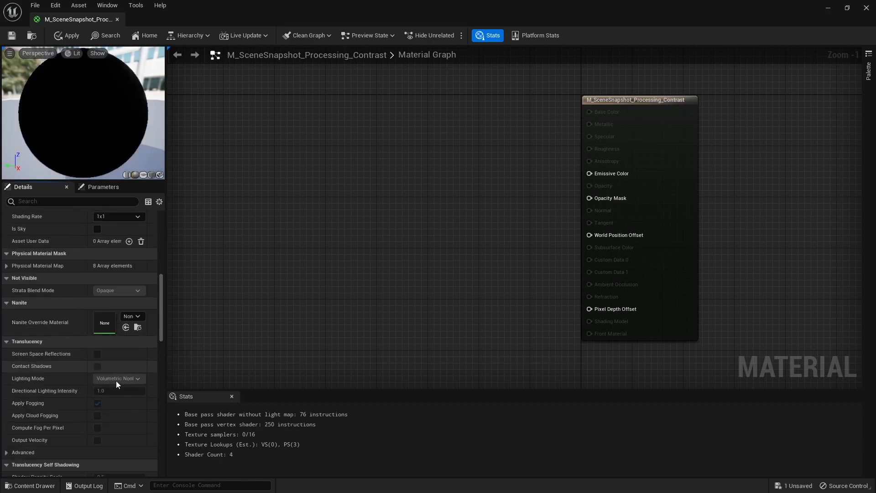
scroll(116, 379, down, 4)
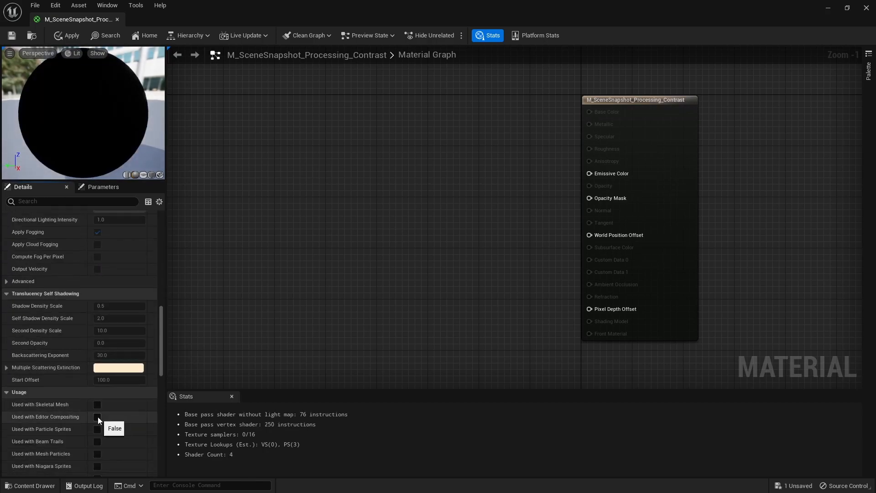
click(97, 416)
Add a TextureSampleParameter2D named Texture to the contrast material graph and place it well clear of the material output node
right_click(339, 173)
text(textu)
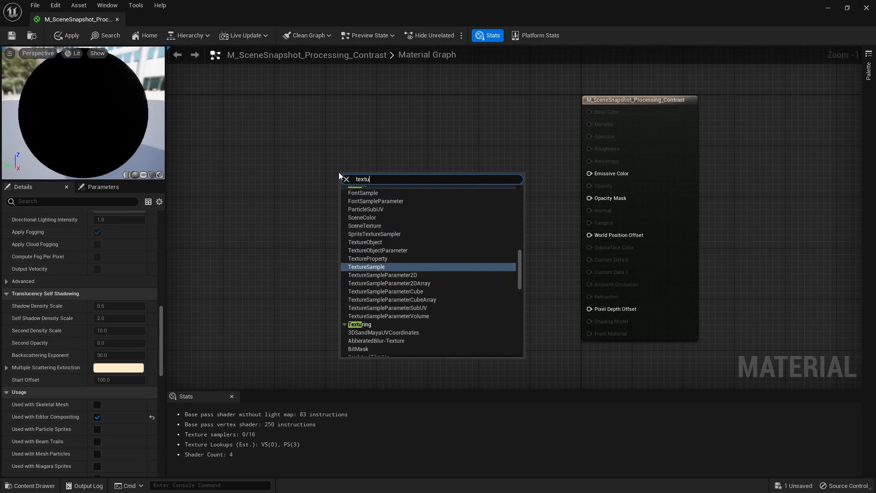
text(re sample)
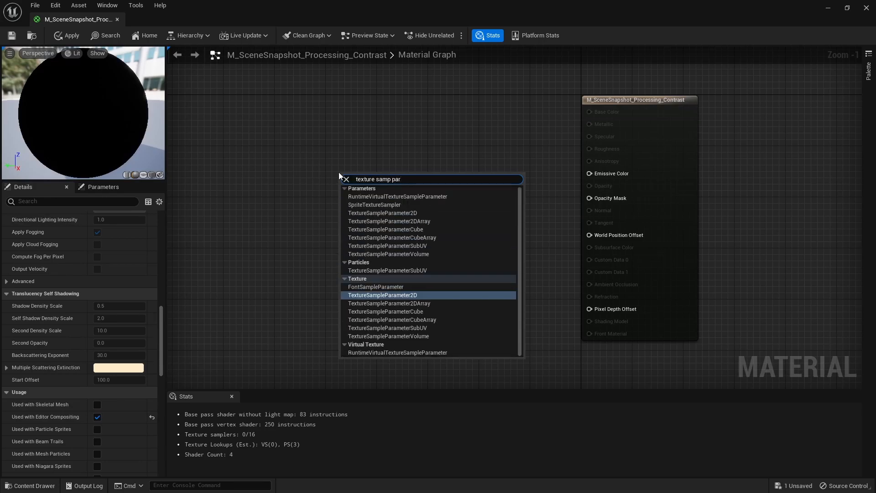
key(Return)
text(Texture)
key(Return)
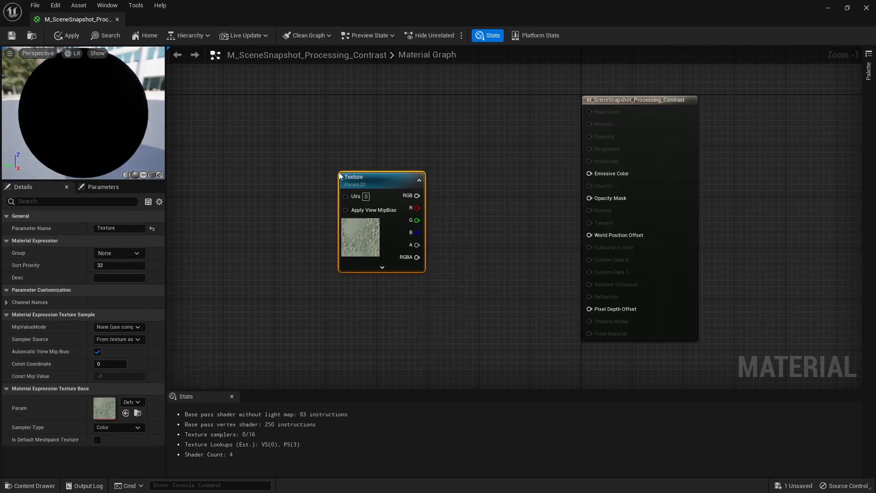
drag(359, 218, 314, 173)
Route the Texture's RGB output through CheapContrast into Emissive Color and its alpha through a duplicate CheapContrast into Opacity Mask
drag(433, 151, 433, 151)
text(contrast)
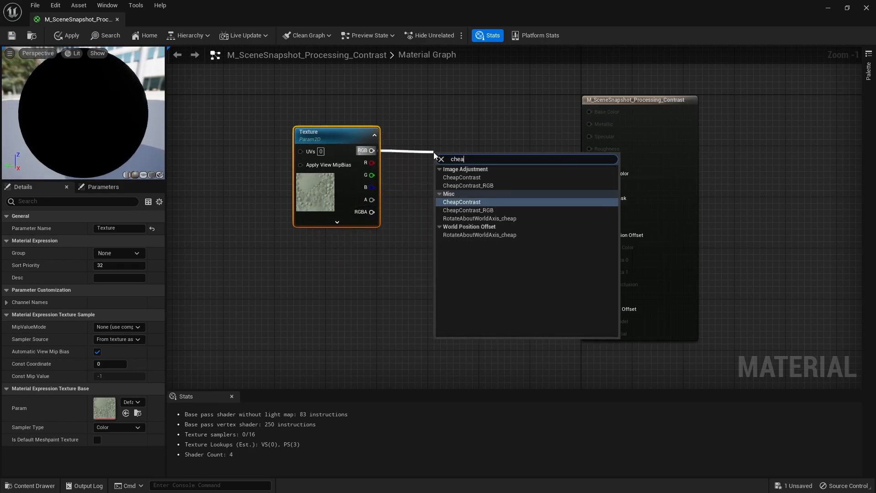
key(Return)
drag(496, 168, 589, 173)
drag(479, 155, 500, 137)
key(ctrl+d)
drag(371, 200, 469, 206)
drag(454, 207, 372, 199)
drag(500, 207, 589, 198)
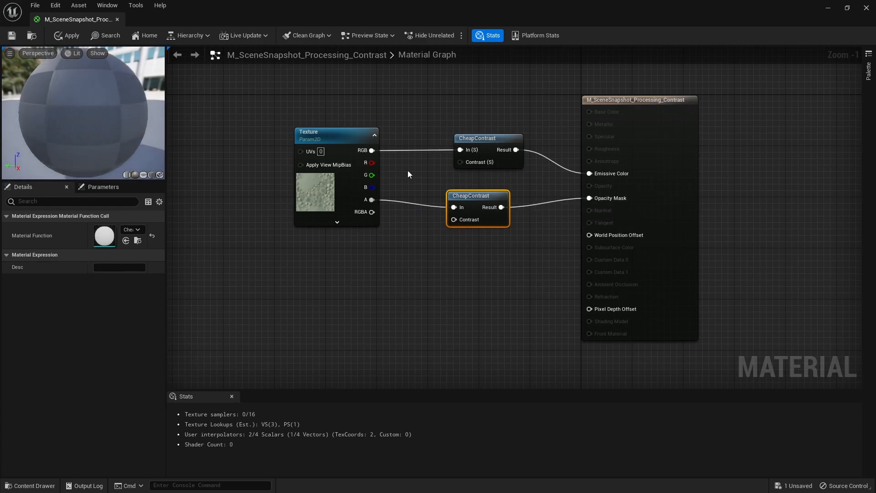
Add a scalar parameter named Contrast and wire it to the contrast inputs of both CheapContrast nodes
click(391, 161)
text(Contrast)
key(Return)
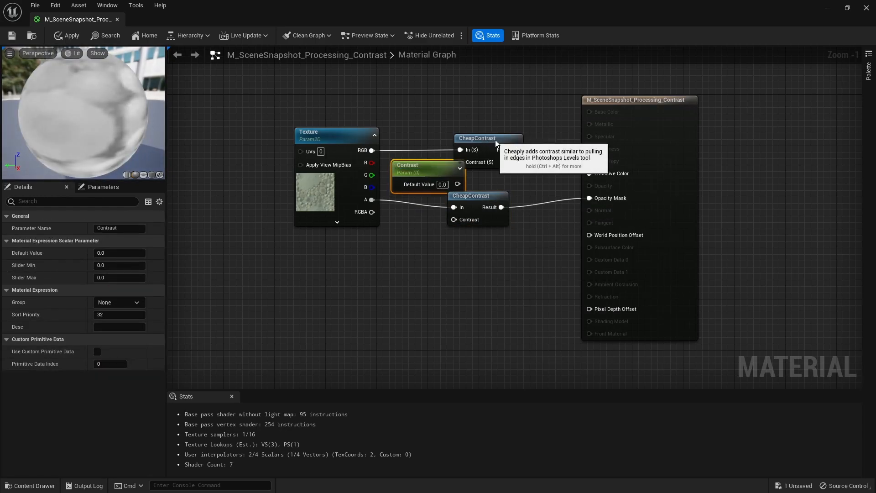
drag(497, 139, 516, 139)
drag(479, 162, 487, 200)
click(455, 243)
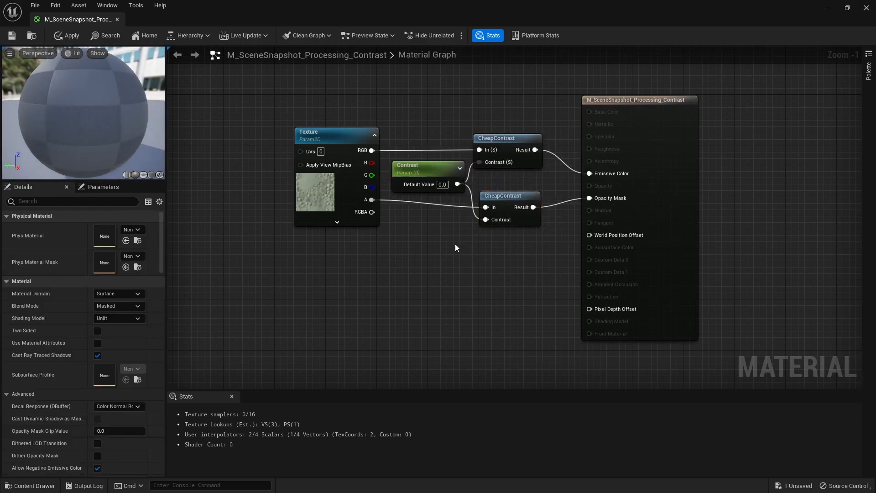
Return to Lvl_Demo and add M_SceneSnapshot_Processing_Contrast as a texture post process material with a scalar override named Contrast
key(alt+Tab)
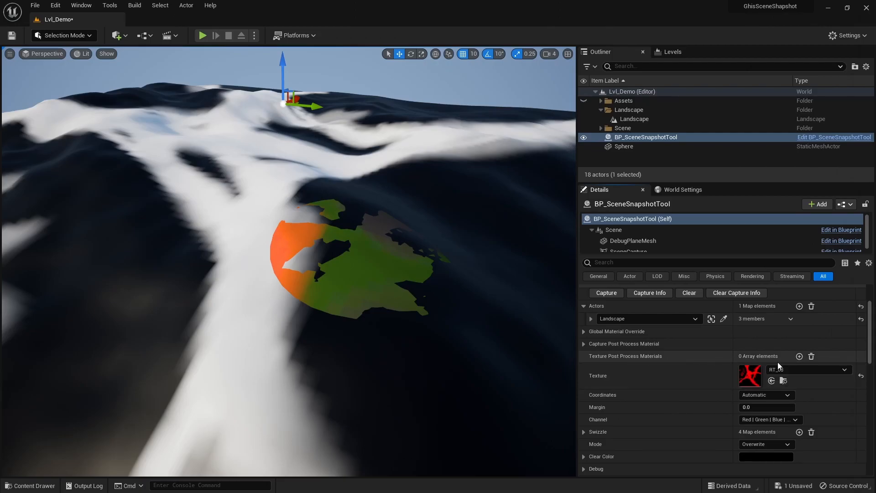
click(798, 356)
click(781, 382)
text(snap)
click(794, 292)
click(799, 408)
click(673, 419)
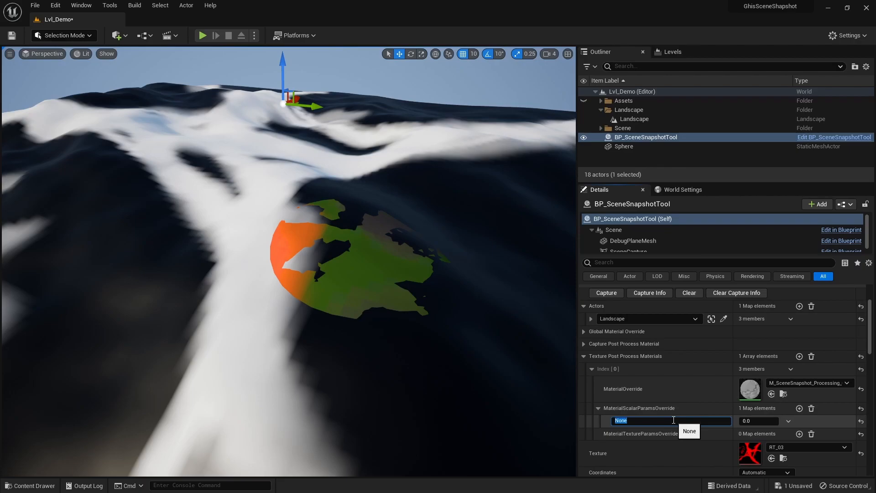
key(Return)
Expand the snapshot tool's debug settings and set the debug display to Projected
scroll(683, 410, down, 10)
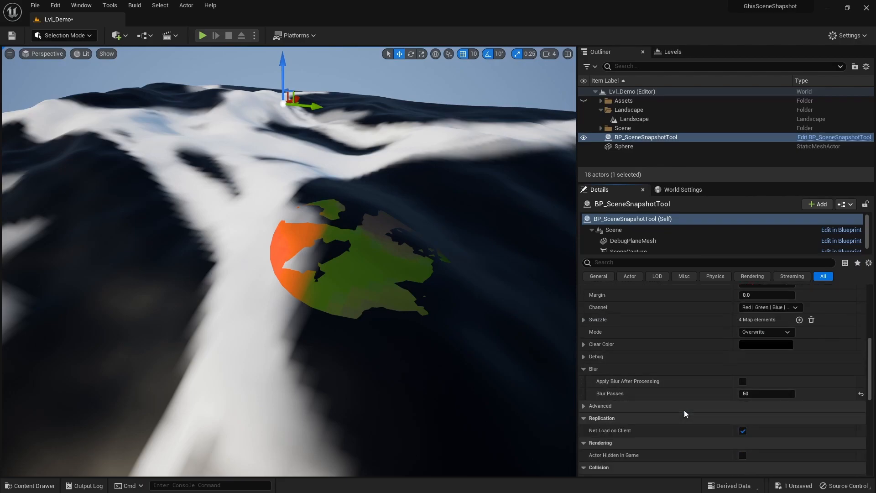
click(589, 356)
click(743, 418)
click(759, 446)
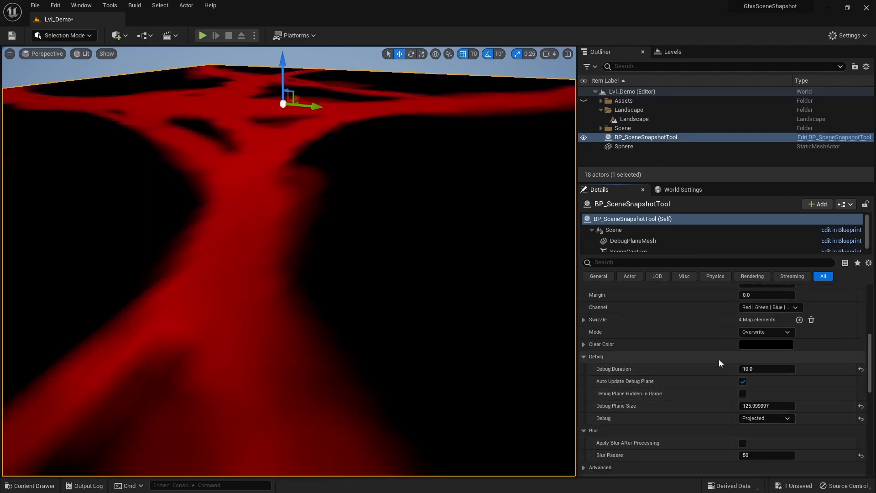
Run a capture with the default Contrast override, raise Contrast to 10, and capture again
scroll(643, 327, up, 3)
scroll(643, 327, up, 3)
click(600, 296)
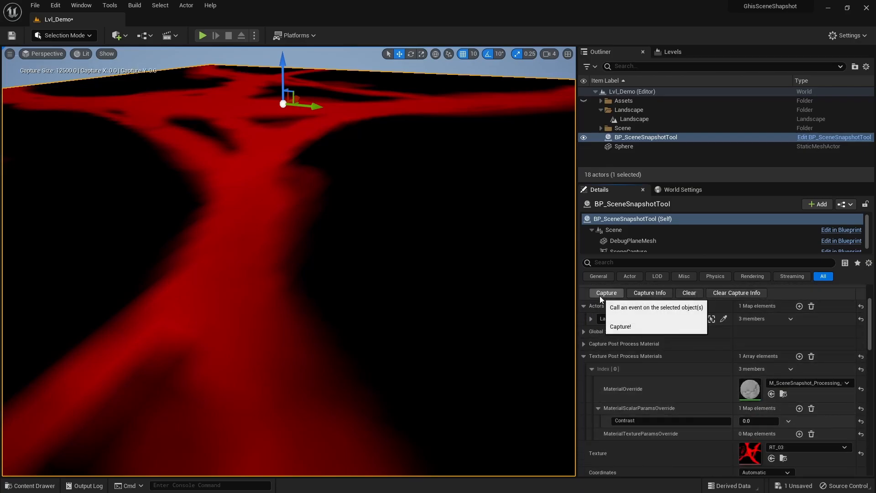
text(10)
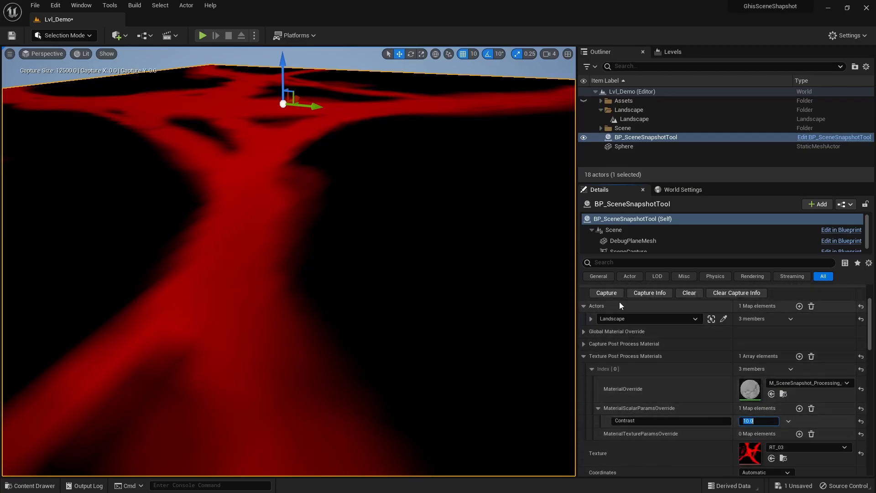
click(610, 291)
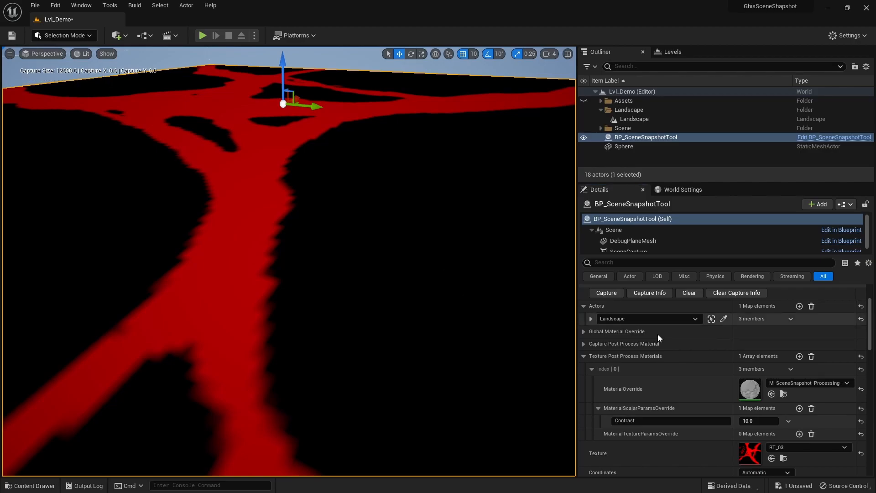
Add a second texture post process entry using the edge processing material, and briefly open that material to inspect it
click(799, 356)
scroll(748, 422, down, 2)
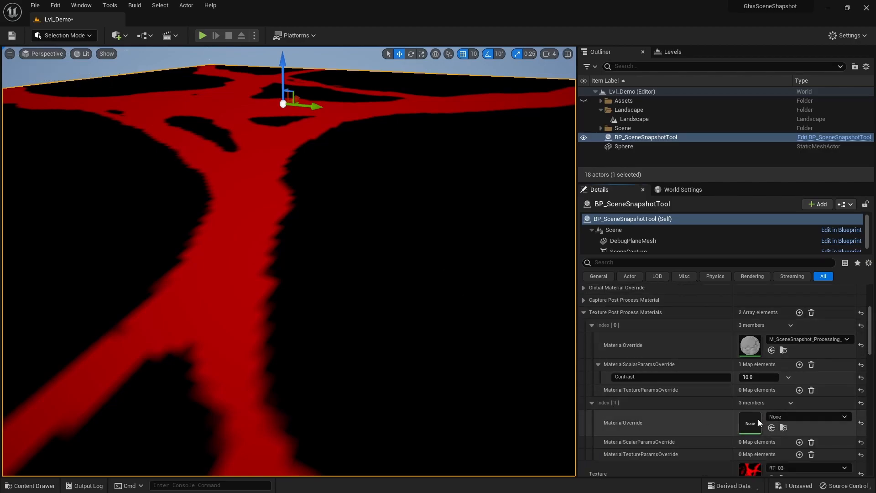
click(781, 418)
text(edge)
click(787, 297)
scroll(737, 377, down, 2)
double_click(749, 393)
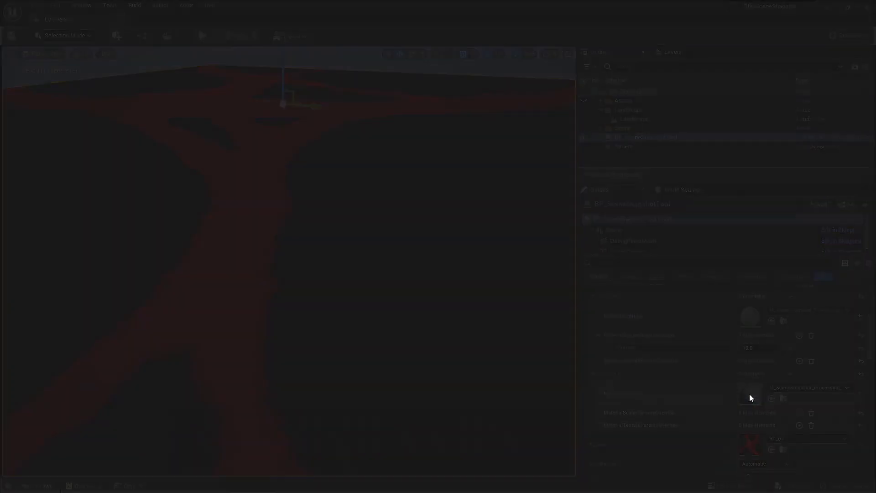
click(122, 17)
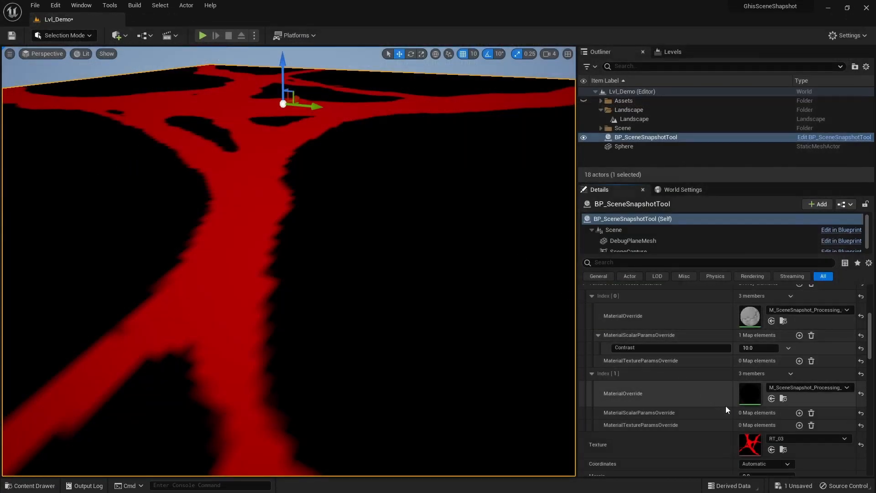
Override the edge material's Falloff with 0.25 and Multiply with 10, and capture the result
double_click(799, 413)
click(799, 413)
click(668, 438)
text(Multiply)
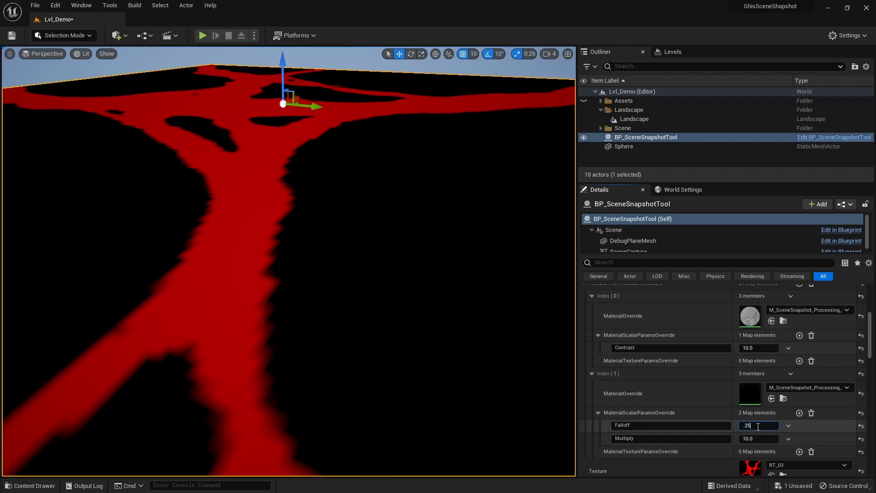
scroll(615, 345, up, 5)
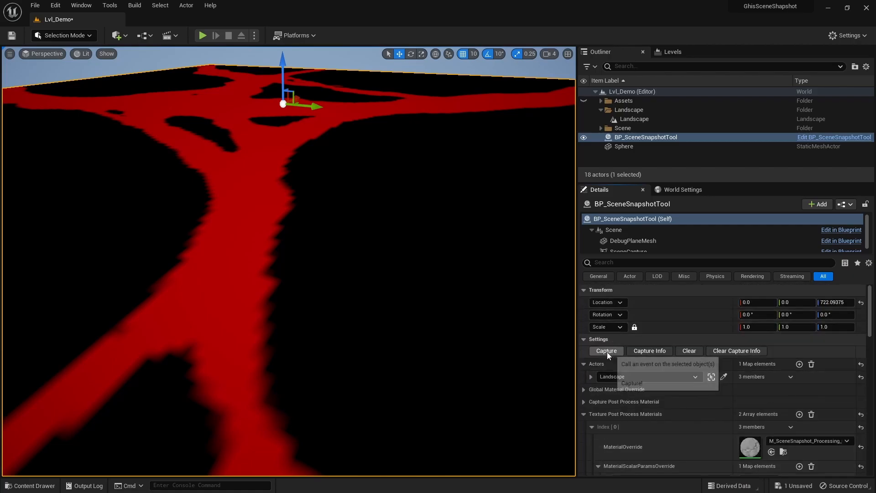
click(606, 351)
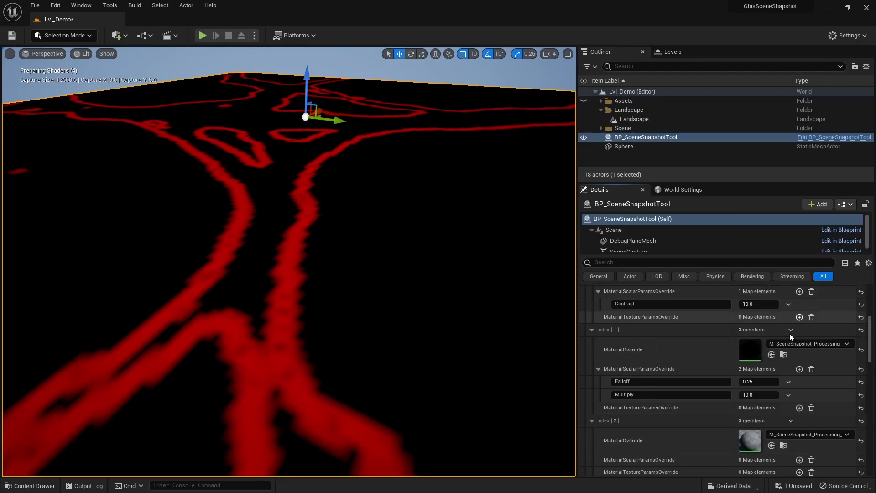
Give the third texture post process material a scalar parameter override and capture the processed mask again
scroll(677, 372, down, 5)
scroll(601, 288, up, 1)
scroll(601, 288, up, 1)
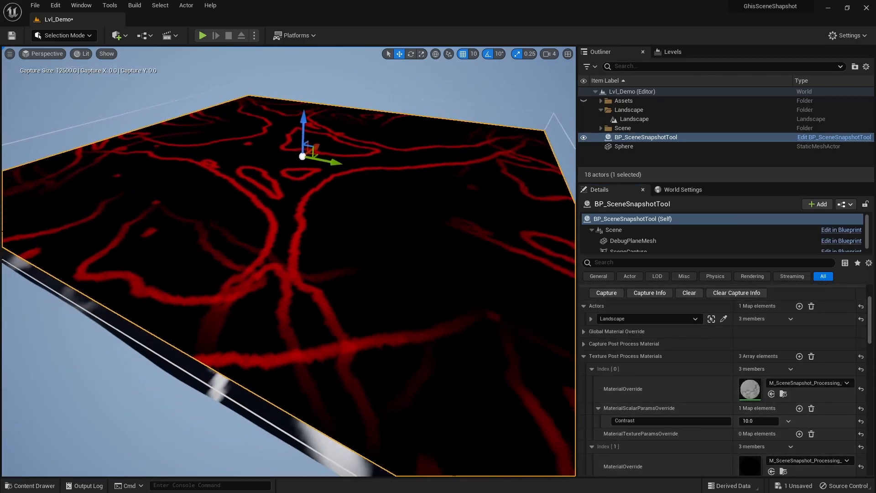
scroll(678, 379, down, 8)
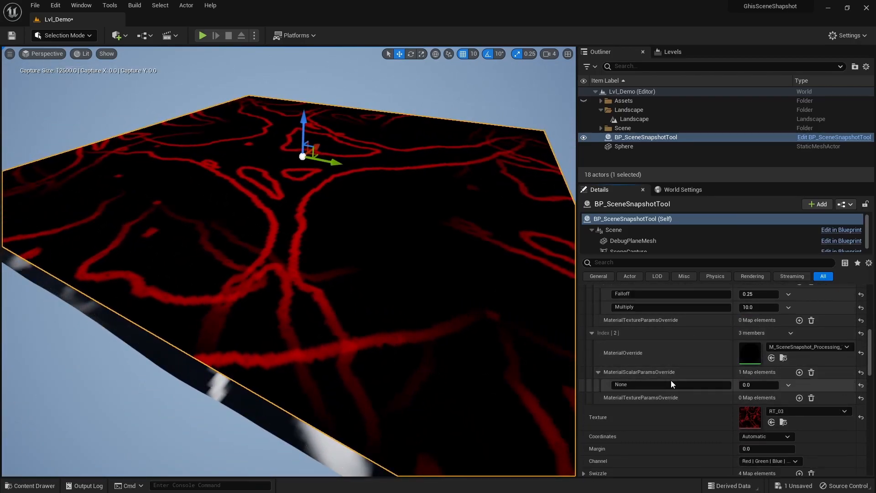
scroll(650, 360, up, 8)
click(607, 322)
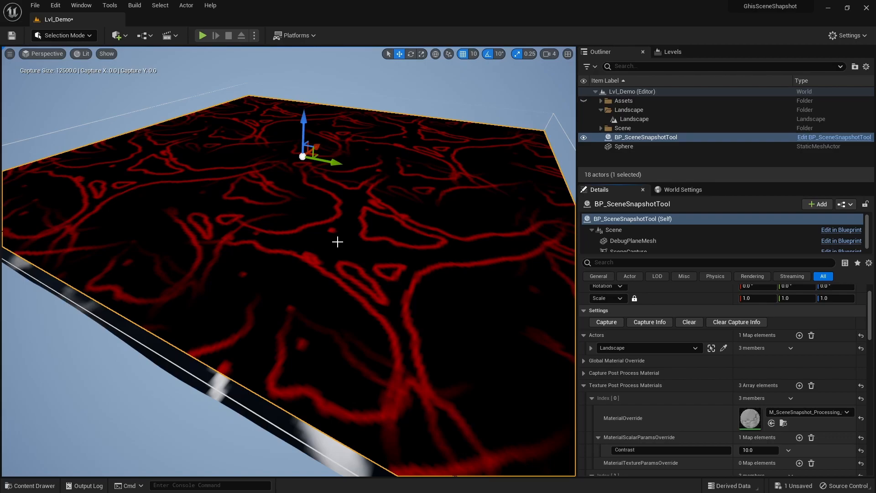
Change the landscape layer sampled in M_Landscape_DirtMask from Dirt to Rock, and save and close the material
click(258, 403)
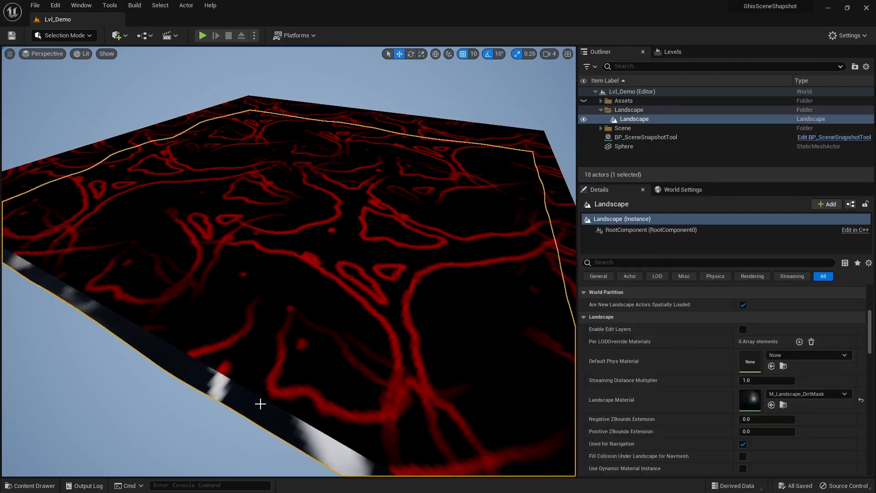
double_click(751, 399)
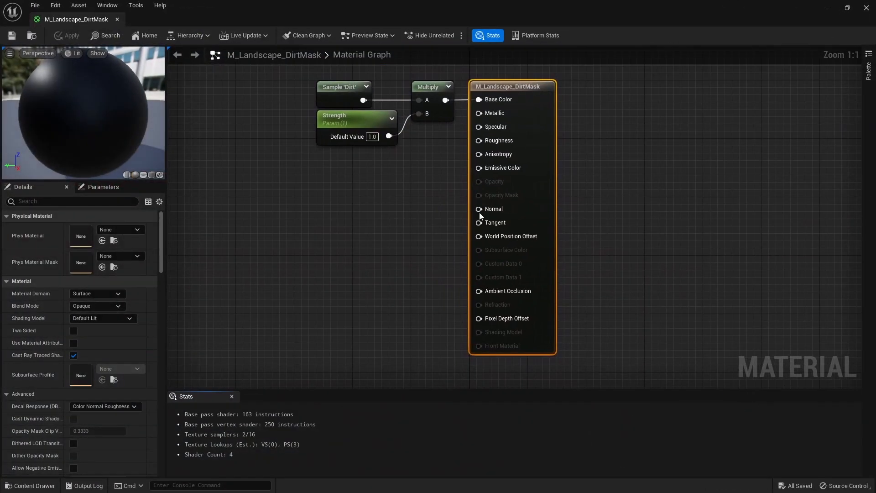
click(343, 95)
click(99, 227)
text(Rock)
key(Return)
click(12, 36)
click(117, 20)
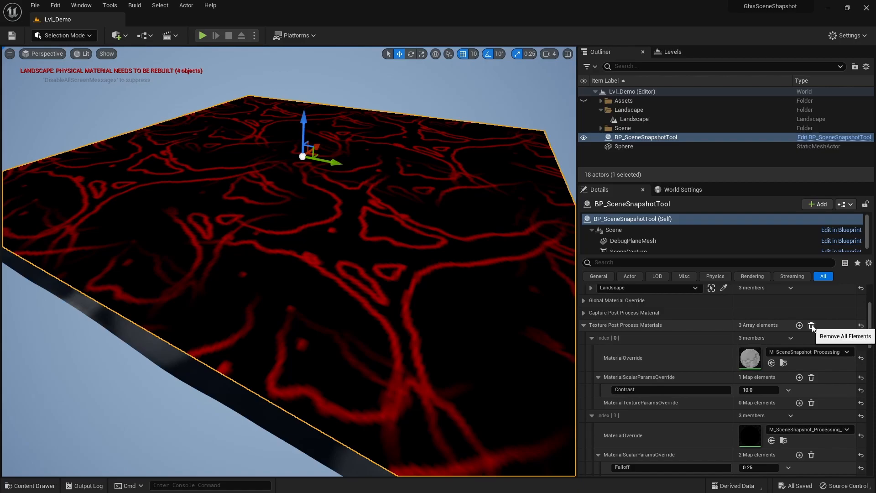
Remove all texture post process materials and capture the Rock layer onto RT_03 in Additive mode
click(812, 326)
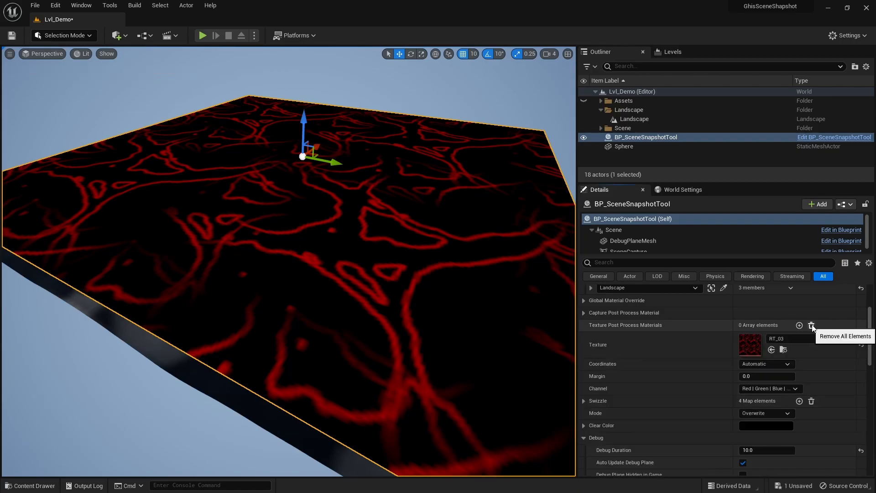
scroll(812, 335, down, 1)
click(769, 384)
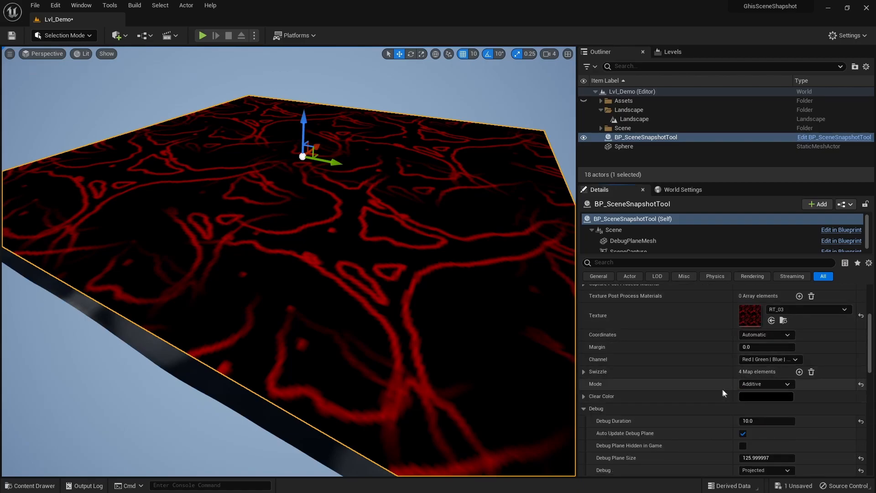
scroll(721, 388, up, 3)
click(606, 295)
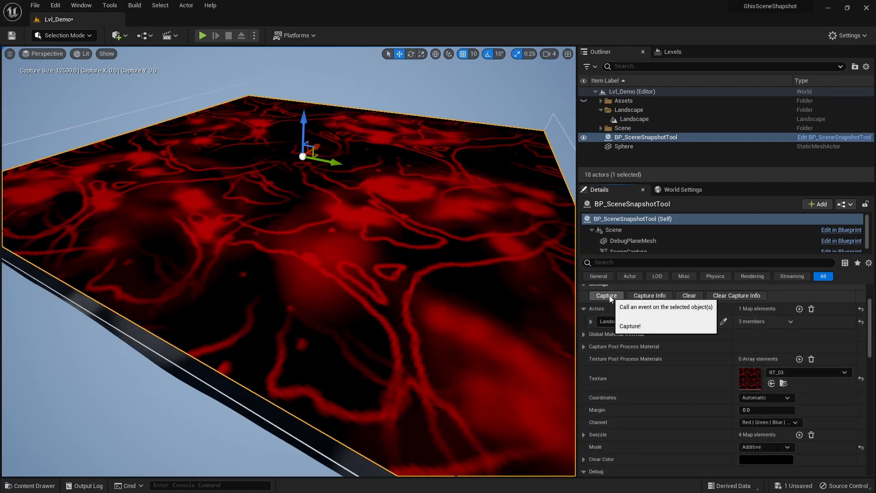
Switch the capture mode to Subtractive and capture the Rock layer onto RT_03
scroll(693, 371, down, 3)
click(762, 388)
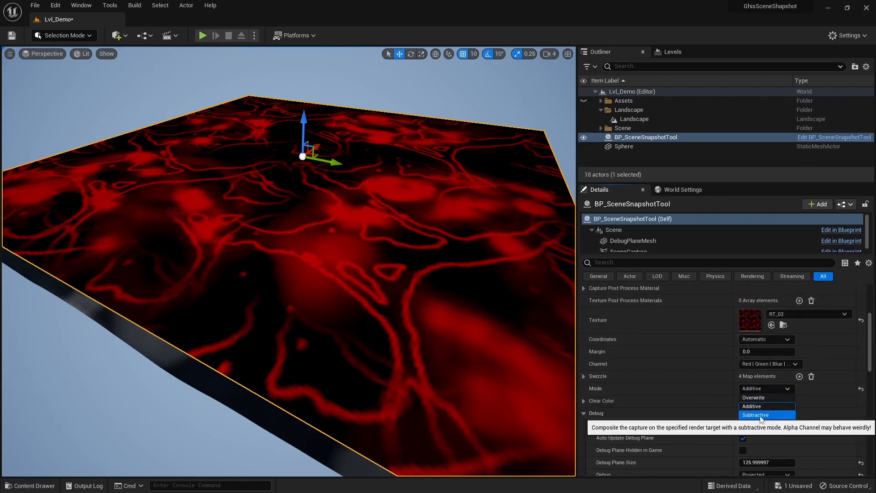
click(760, 415)
scroll(658, 363, up, 4)
click(606, 324)
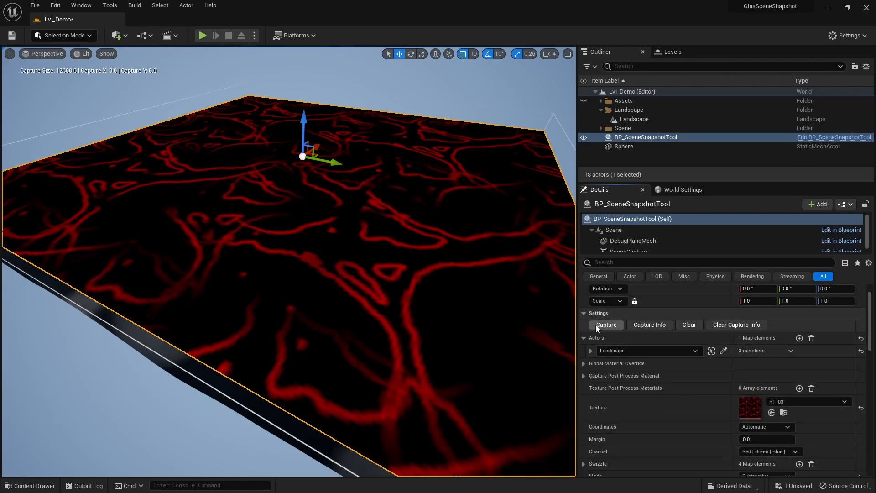
Switch the capture mode back to Additive and capture the Rock layer repeatedly to build up the mask
scroll(712, 388, down, 4)
click(748, 403)
click(757, 416)
scroll(638, 365, up, 5)
click(608, 339)
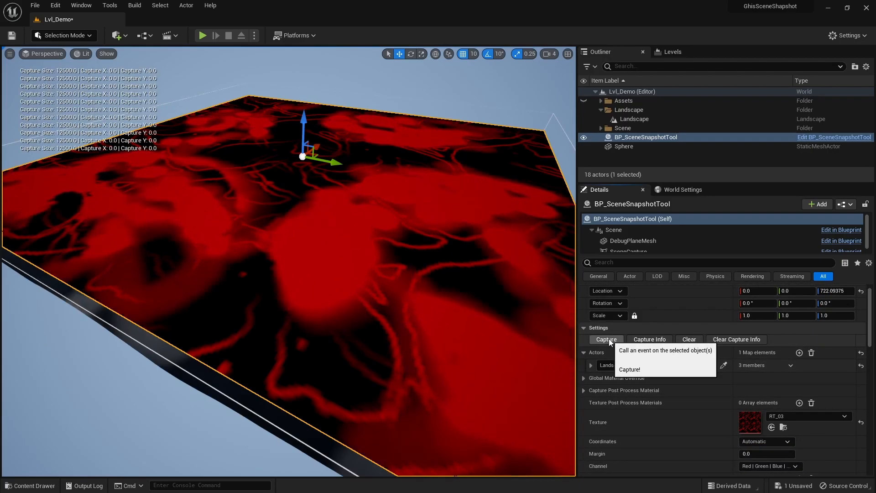
Add the contrast processing material as a texture post process entry with its Contrast scalar override set to 4
click(798, 402)
click(592, 415)
click(793, 428)
text(contra)
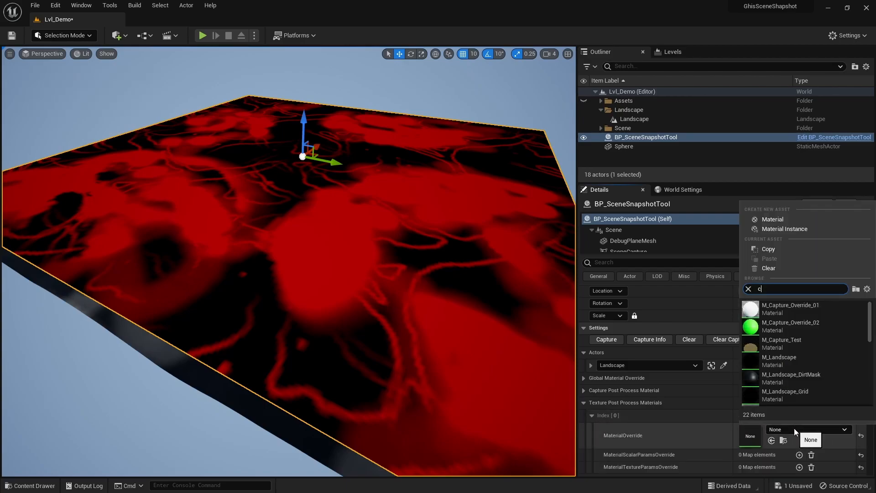
click(815, 319)
scroll(767, 426, down, 1)
click(799, 426)
click(658, 438)
text(Contrast)
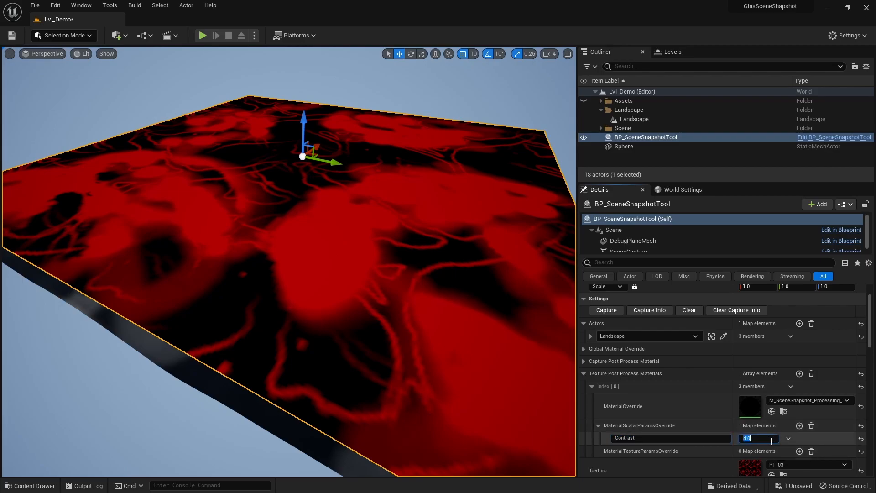
key(Return)
Change the capture mode and capture the landscape onto RT_03 with the contrast processing material applied
scroll(725, 390, down, 4)
click(765, 422)
click(762, 448)
scroll(643, 341, up, 3)
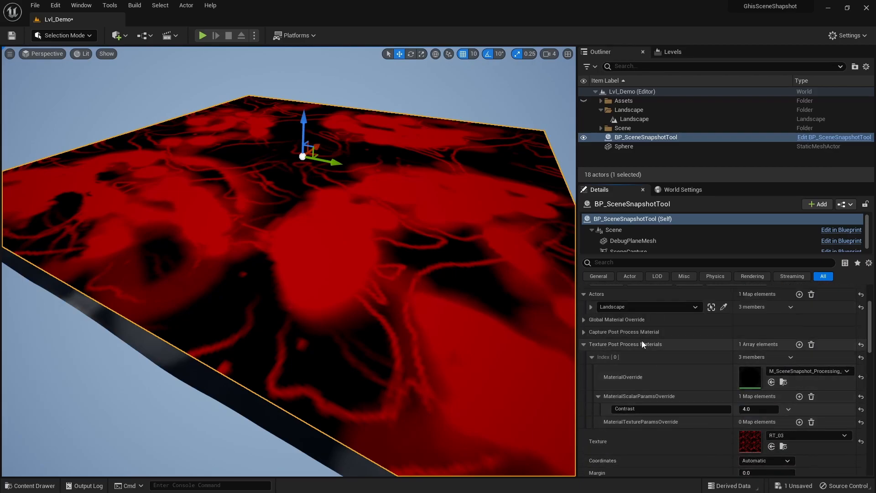
scroll(643, 342, up, 2)
click(608, 339)
right_drag(474, 309, 552, 310)
key(a)
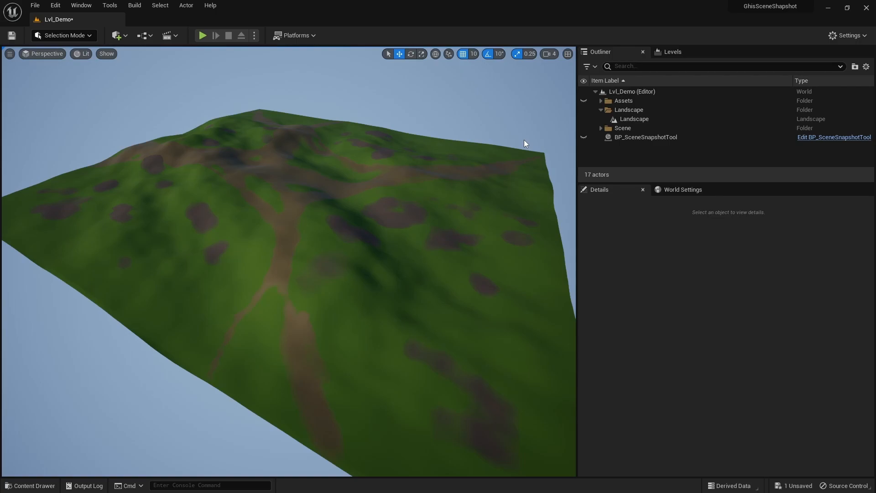
Set the Landscape actor's landscape material to M_Landscape_DirtMask
click(499, 166)
scroll(776, 411, down, 3)
click(804, 426)
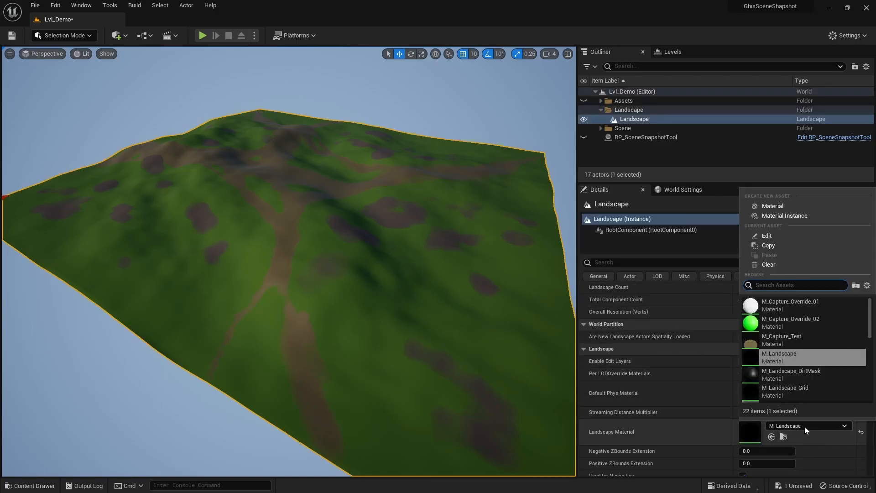
click(798, 379)
Show BP_SceneSnapshotTool and capture the landscape's dirt mask
click(583, 137)
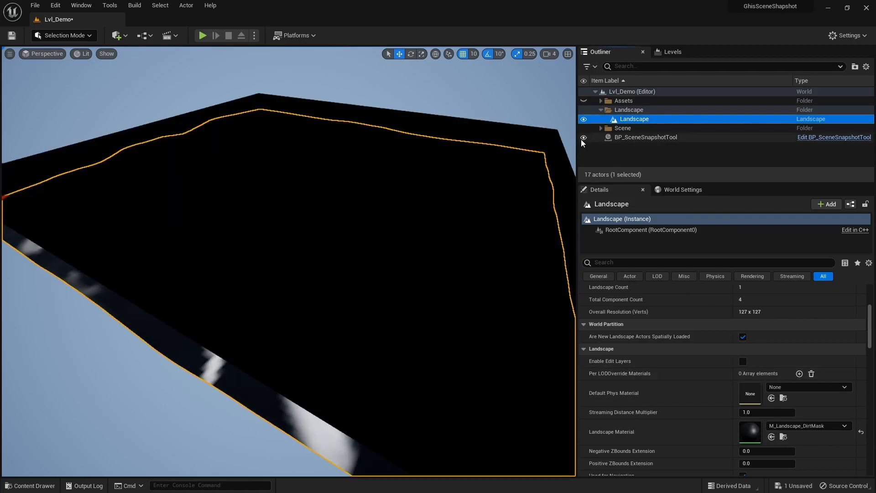
click(590, 138)
scroll(613, 310, up, 2)
click(606, 306)
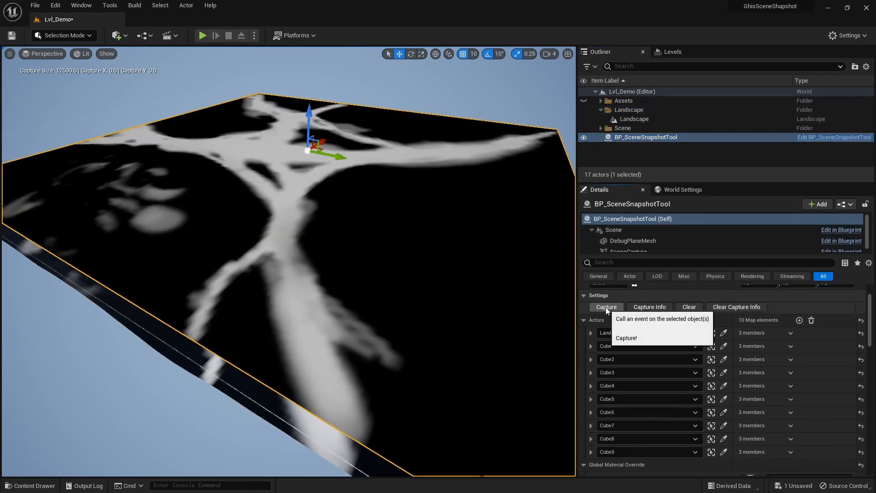
Hide the snapshot tool, select the large front cube to examine its material, and show the tool again
click(584, 137)
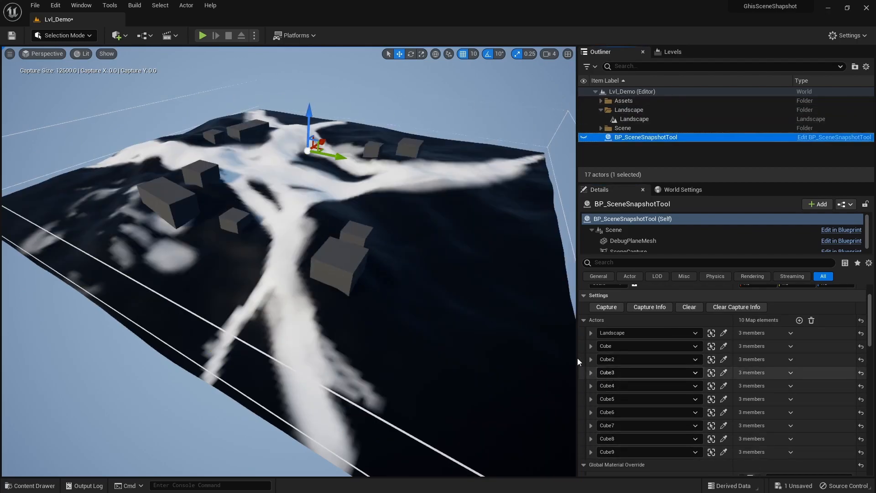
click(338, 269)
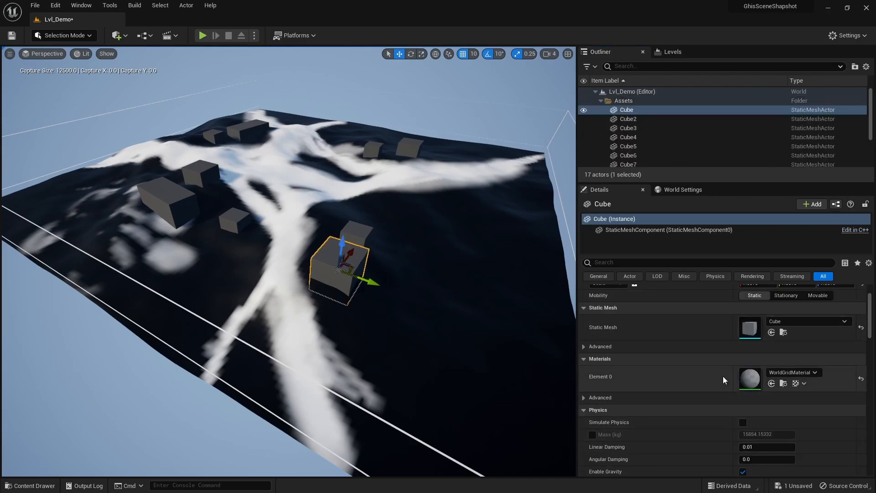
click(601, 100)
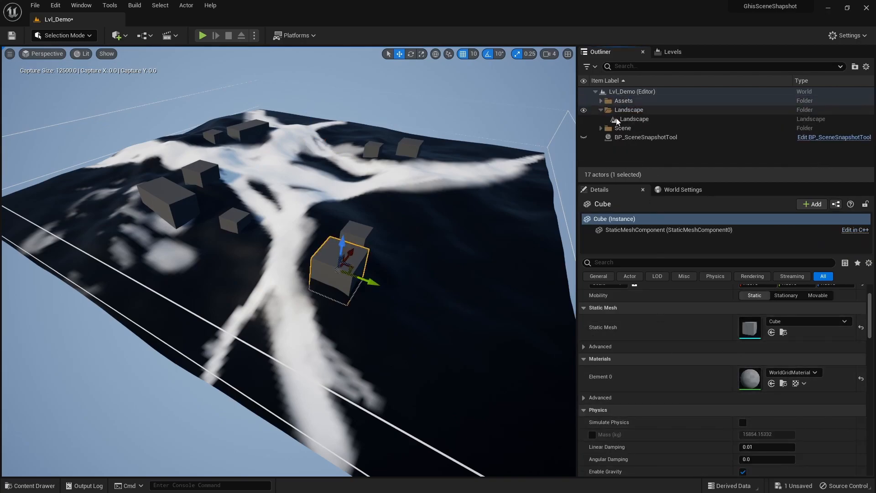
click(593, 137)
click(583, 137)
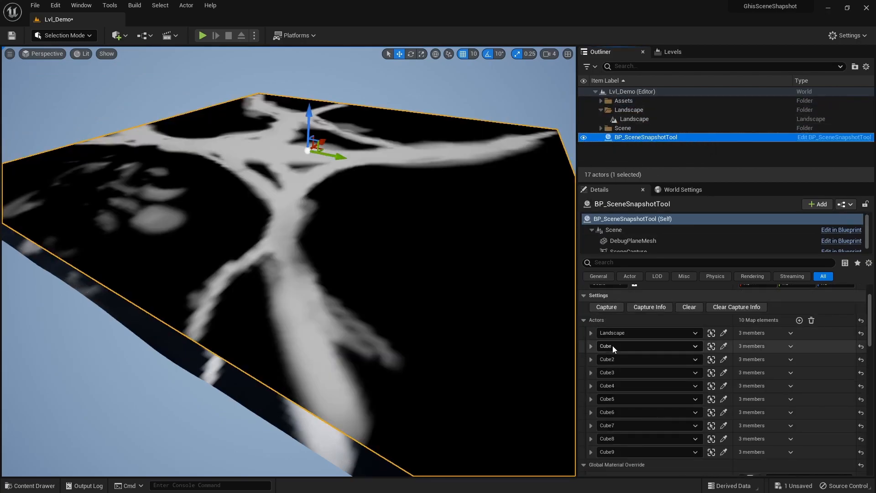
Capture the landscape and the cubes with M_Capture_Override_01 as the global material override
scroll(612, 351, down, 3)
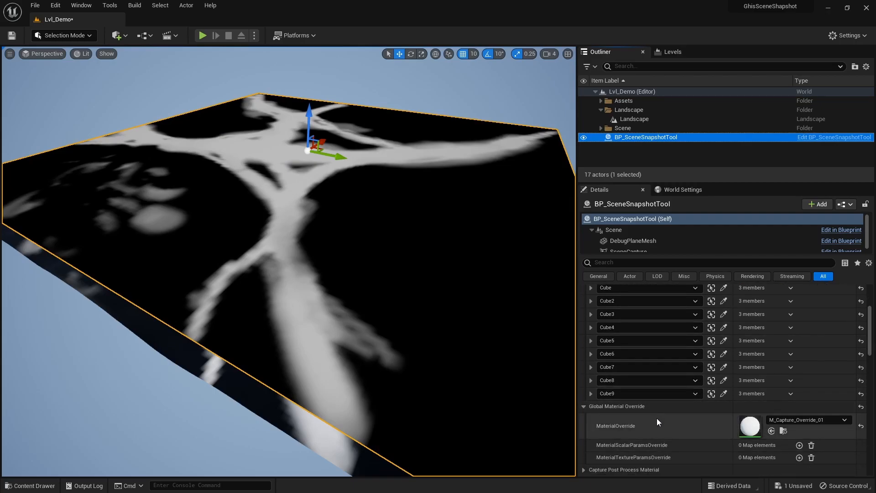
scroll(656, 418, up, 3)
click(606, 321)
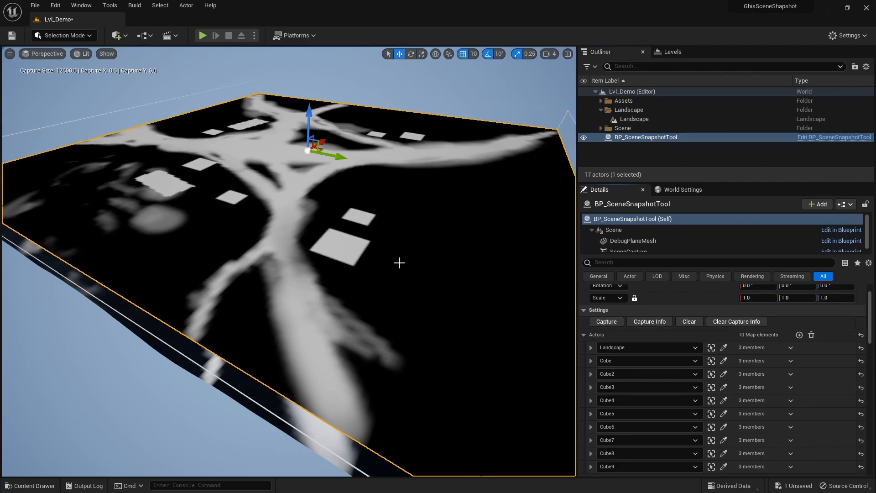
Set the global material override to M_Capture_Override_02 and capture the scene again
scroll(703, 401, down, 3)
click(807, 421)
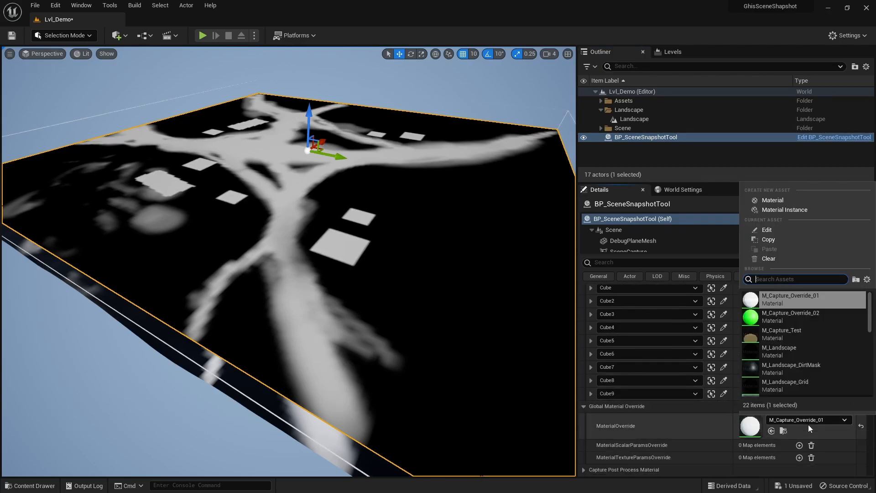
click(805, 319)
scroll(620, 402, up, 3)
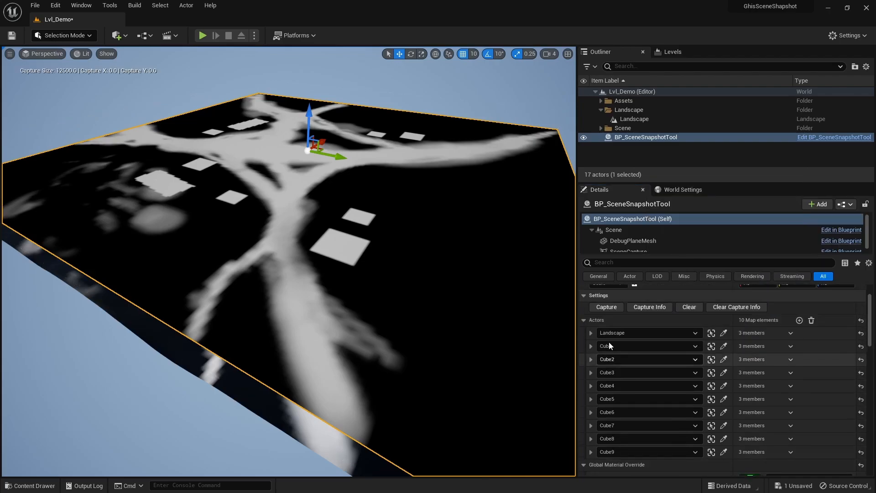
click(601, 309)
Examine the global material override, the Landscape actor's assigned material, and the material override inside the Cube entry
scroll(749, 397, down, 3)
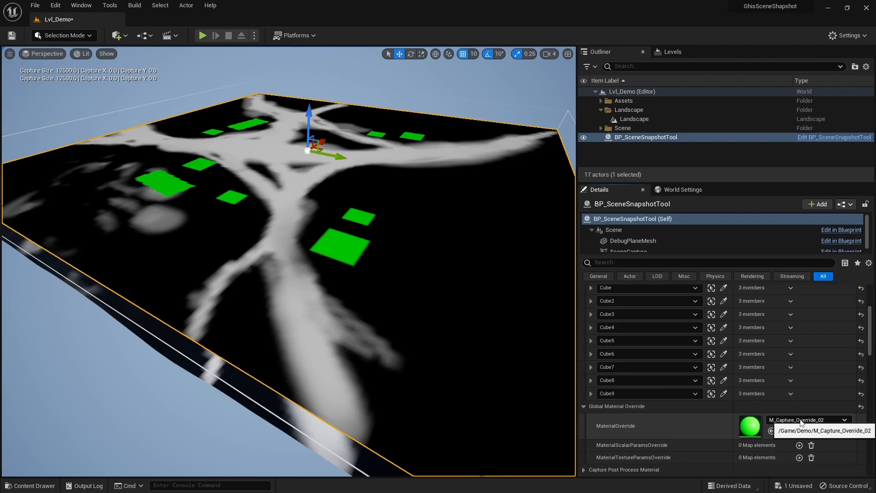
click(298, 421)
scroll(808, 415, down, 3)
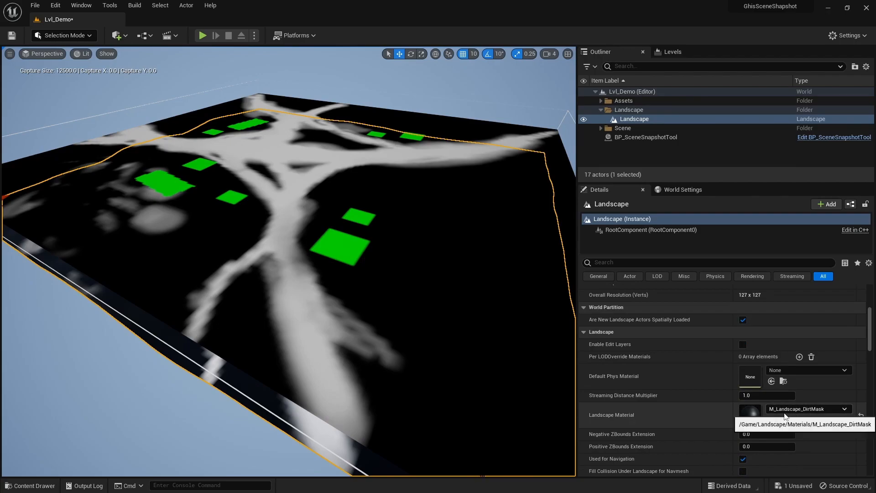
click(661, 138)
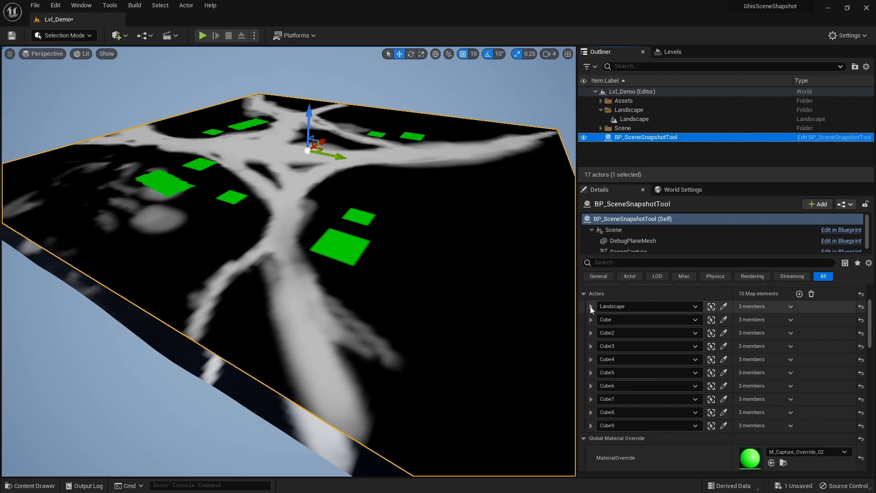
click(591, 319)
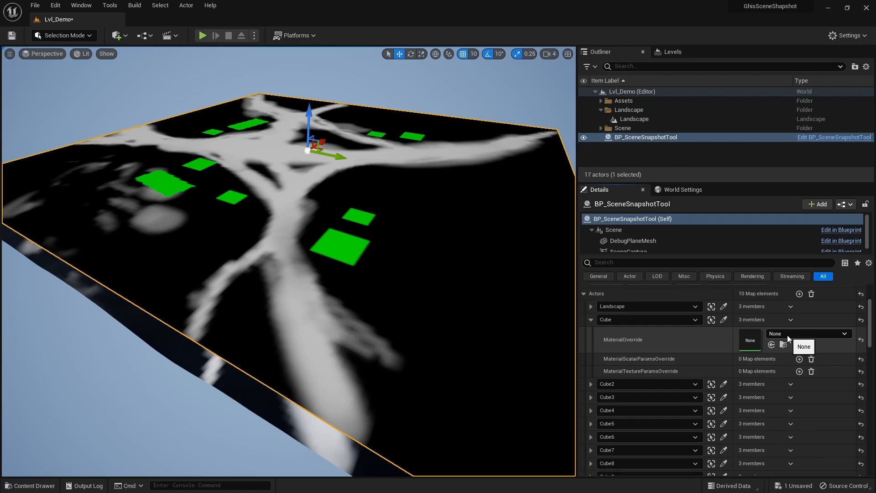
Hide the snapshot tool and set the Landscape actor's landscape material to M_Capture_Override_White
key(h)
click(372, 260)
click(805, 455)
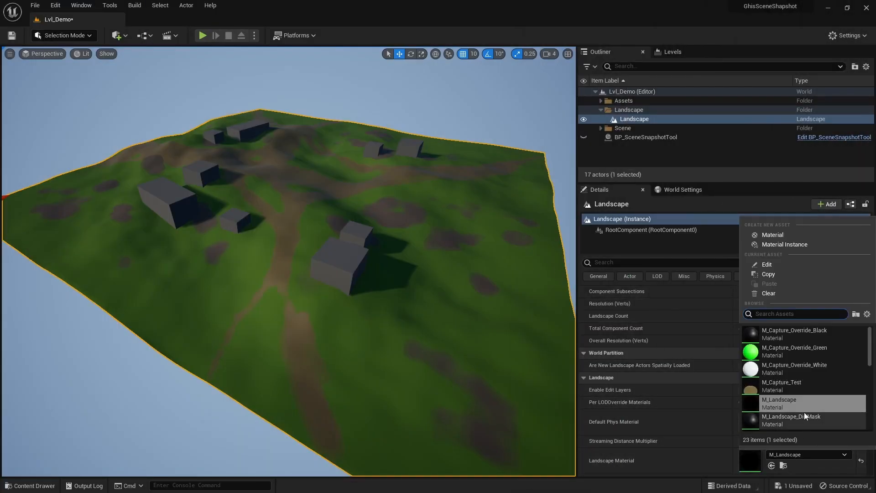
click(812, 368)
Set the snapshot tool's global material override to M_Capture_Override_Black, show the tool, and capture the scene
click(347, 259)
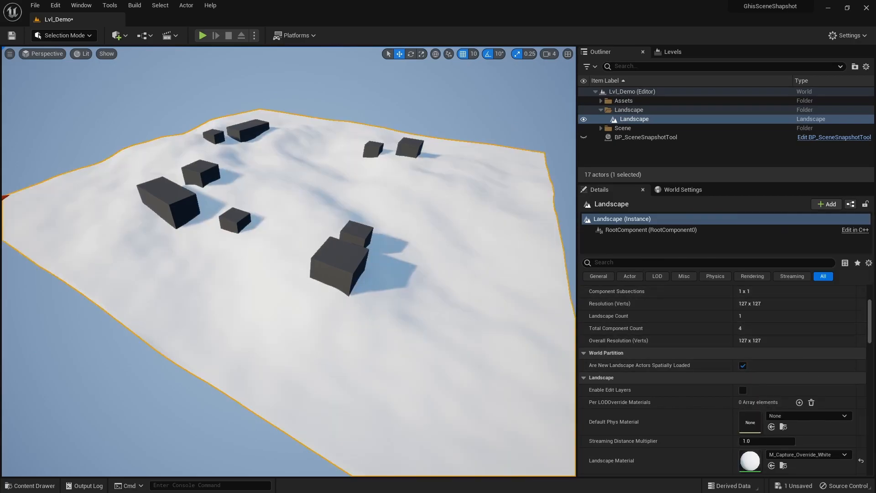
click(601, 100)
click(645, 137)
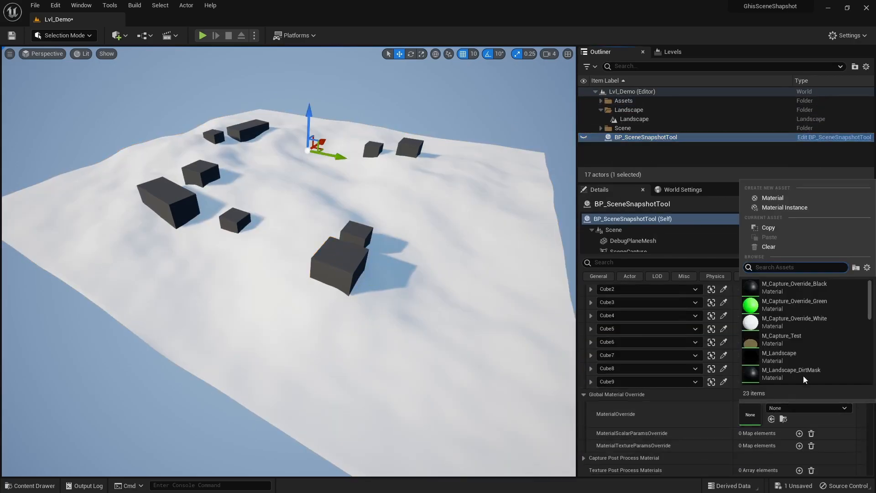
click(583, 137)
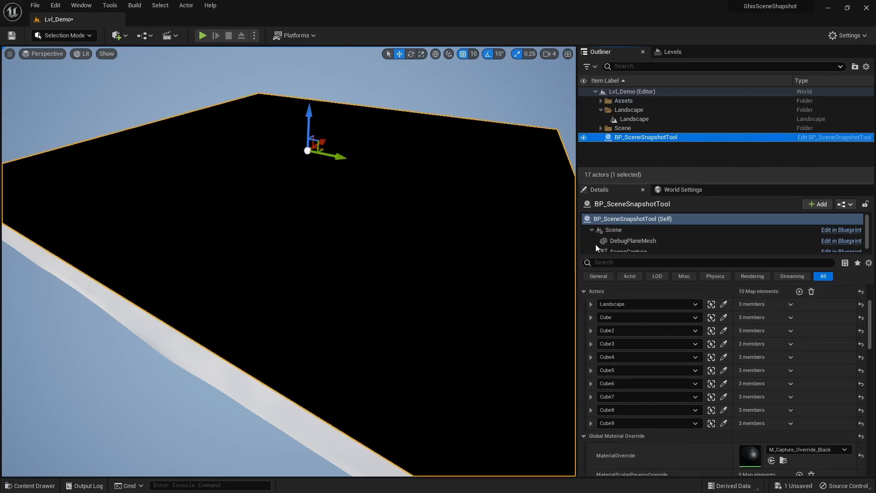
click(608, 351)
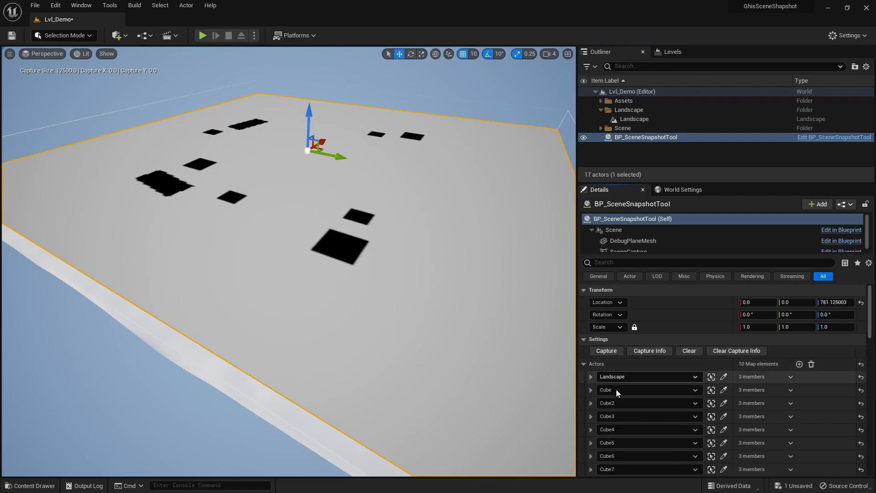
Set the Cube entry's own material override to M_Capture_Override_Green and capture the scene
click(591, 390)
click(805, 403)
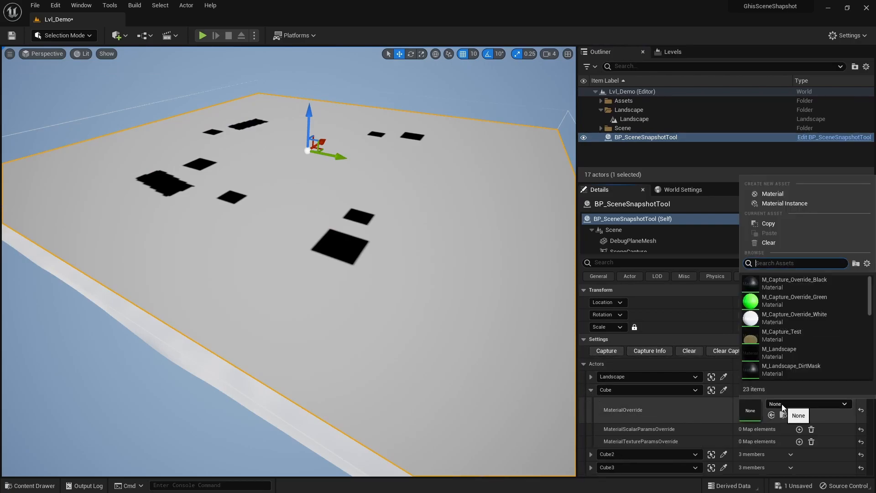
click(805, 307)
click(606, 350)
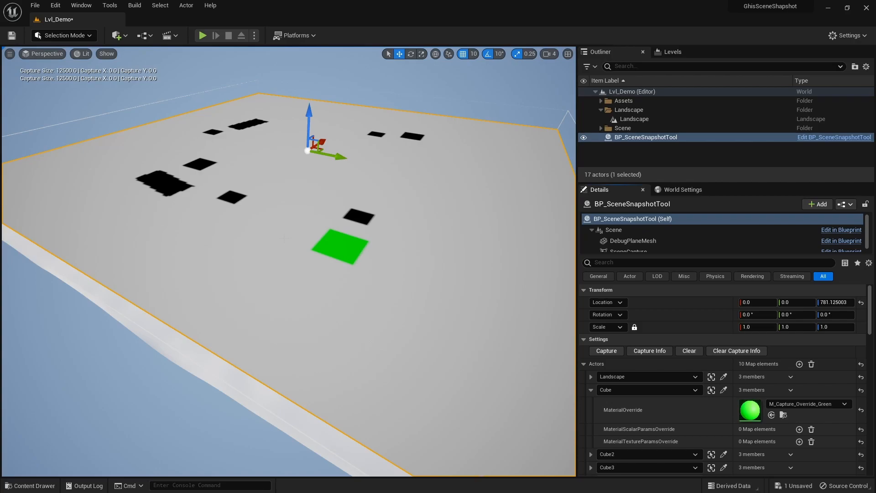
Set the snapshot tool's Coordinates option to Manual
mouse_move(536, 370)
right_down()
mouse_move(553, 360)
mouse_move(546, 365)
right_up()
key(s)
key(s)
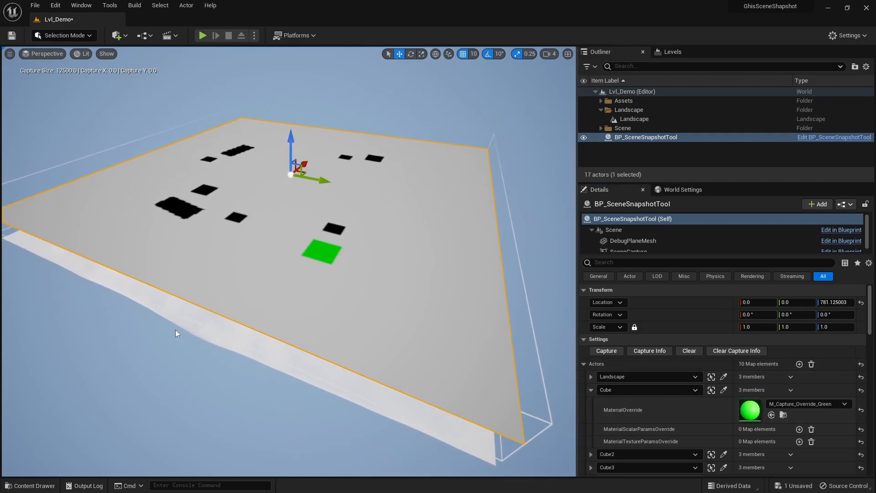
scroll(656, 341, down, 8)
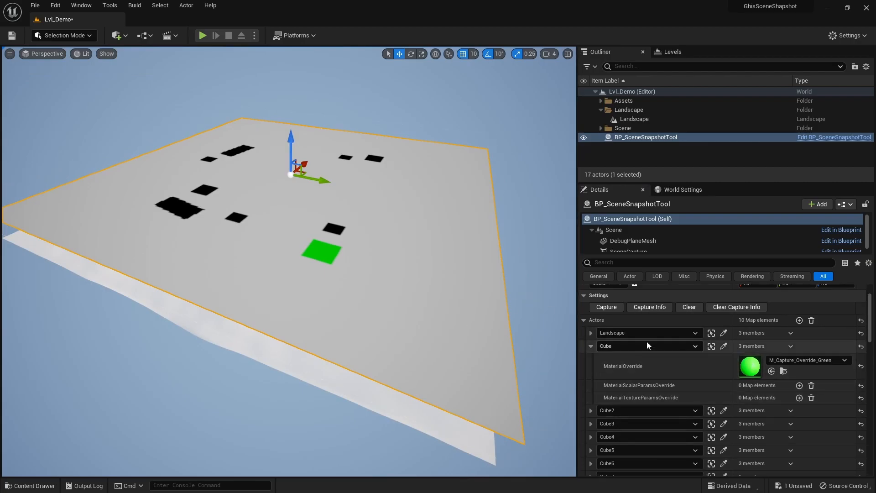
scroll(709, 386, down, 4)
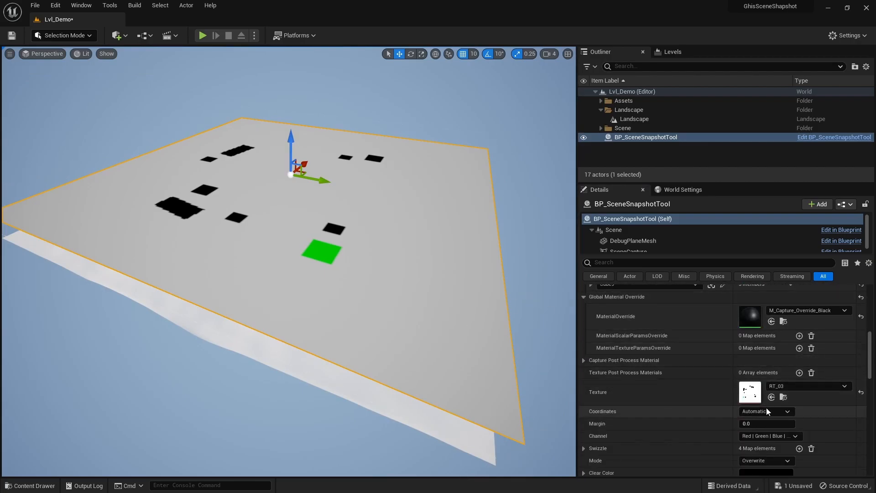
click(766, 411)
click(757, 430)
scroll(688, 391, up, 10)
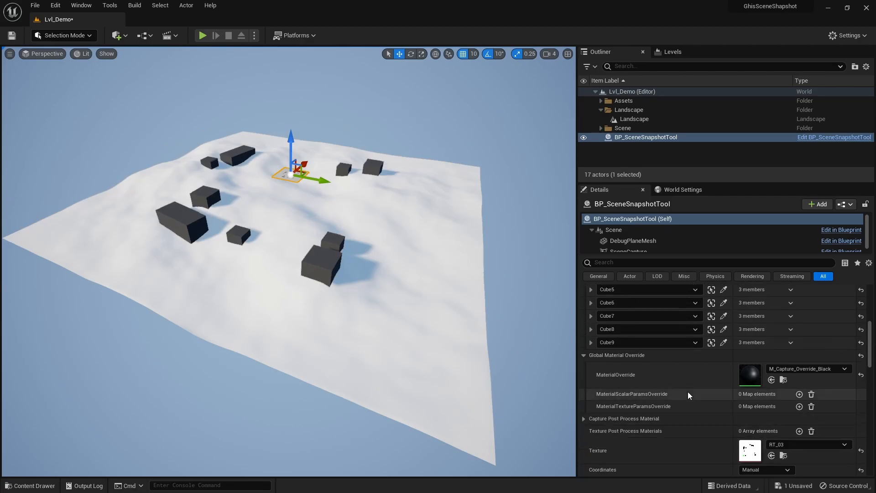
Move the snapshot tool to about X -2130, Y 1590 and scale it up uniformly to about 4.25
drag(306, 170, 323, 206)
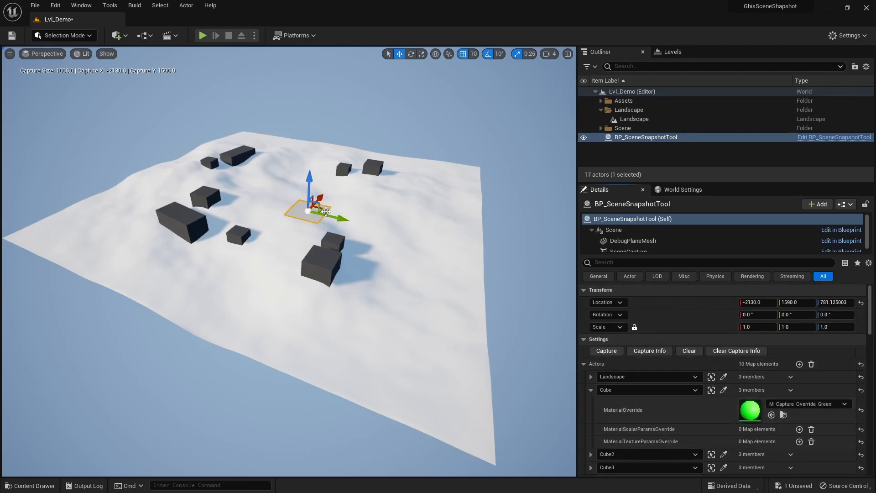
text(6)
key(Return)
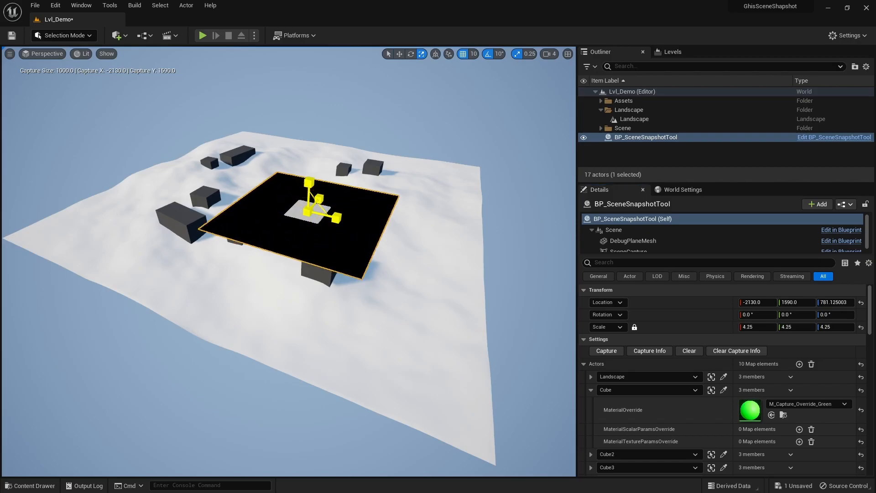
Capture the area under the snapshot tool, adjust the tool with its gizmo, and capture repeatedly
click(607, 350)
drag(335, 218, 360, 163)
click(606, 350)
click(606, 350)
click(606, 350)
click(619, 349)
Change the snapshot tool's Coordinates option and capture again
scroll(684, 397, down, 5)
scroll(725, 398, down, 3)
click(766, 413)
click(757, 431)
click(598, 330)
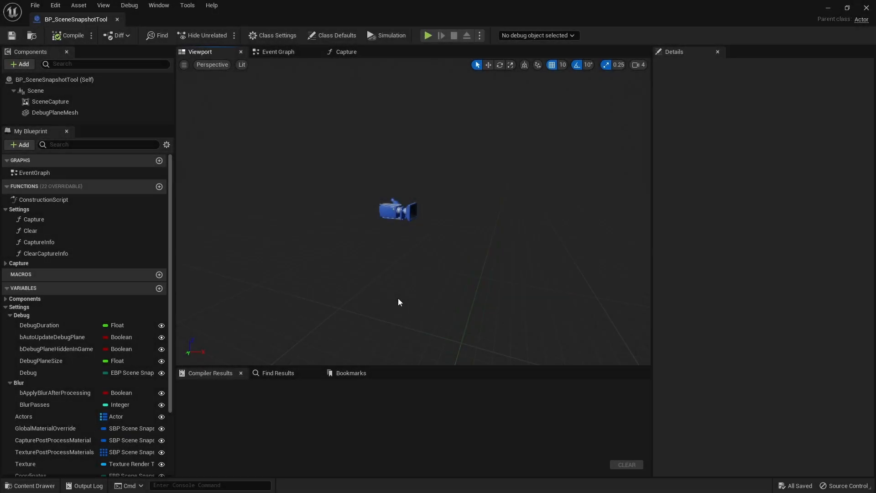
In the BP_SceneSnapshotTool Blueprint, inspect the SceneCapture component, open the Capture function's graph, and examine its Call In Editor setting
click(74, 101)
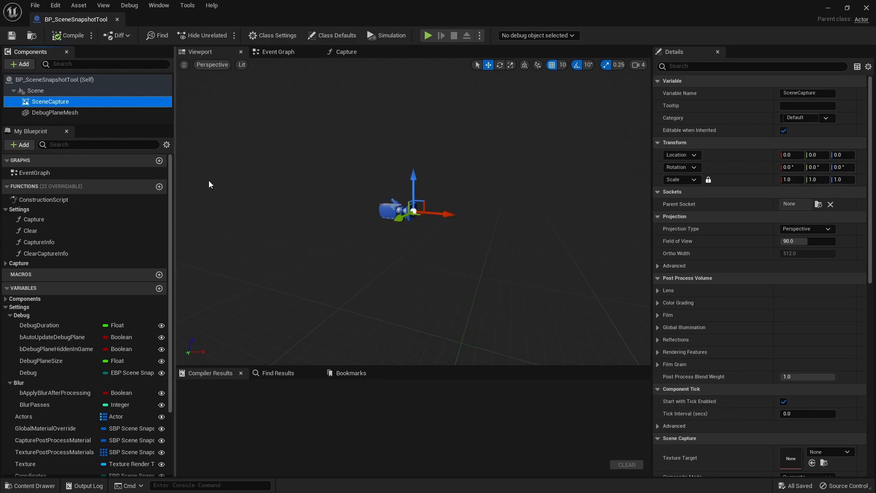
click(35, 220)
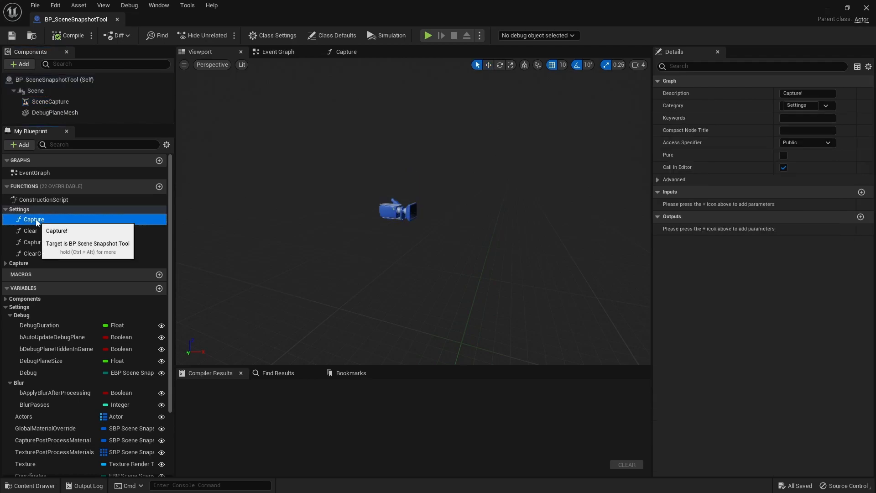
double_click(36, 219)
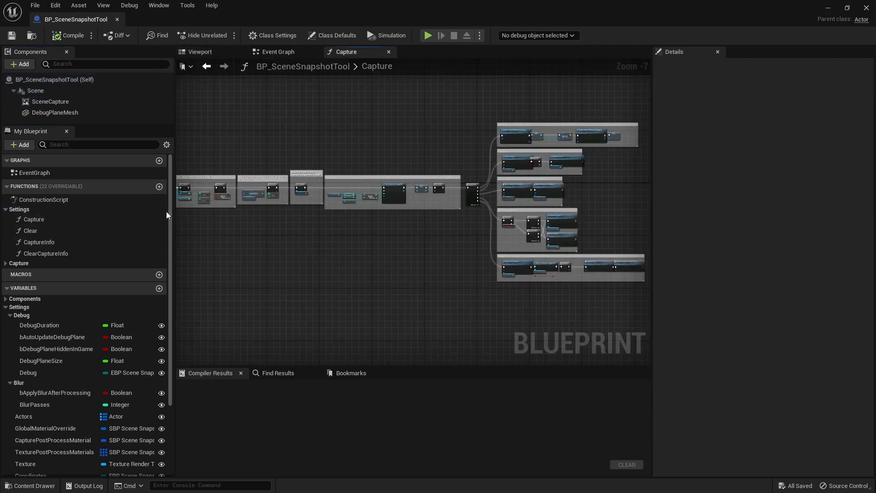
click(59, 216)
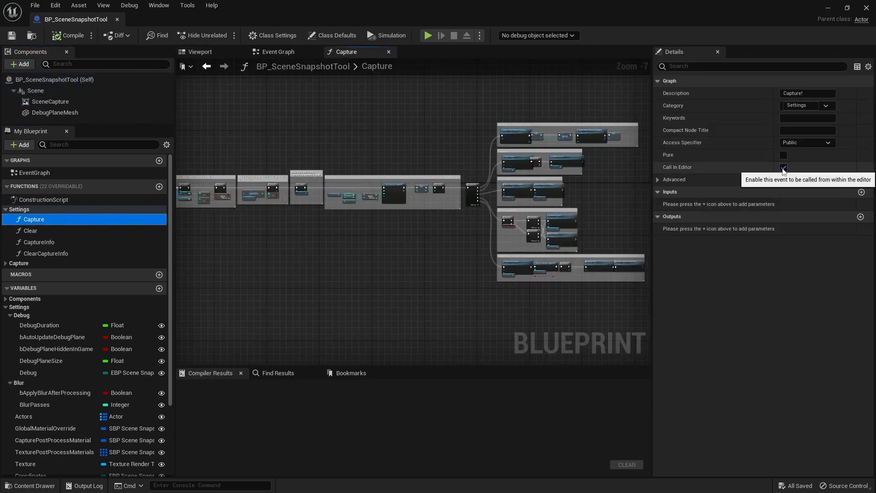
In the Capture graph, inspect the render target validity check and the Texture variable that feeds it
scroll(334, 216, up, 7)
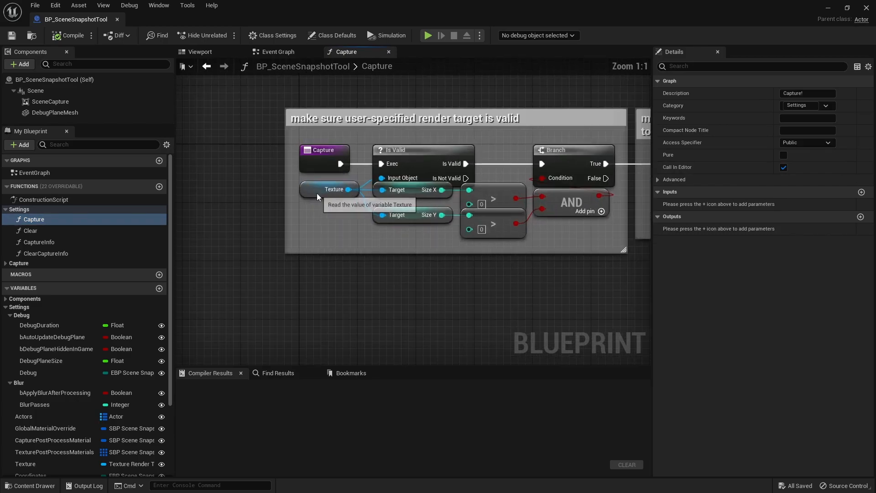
click(319, 191)
click(54, 464)
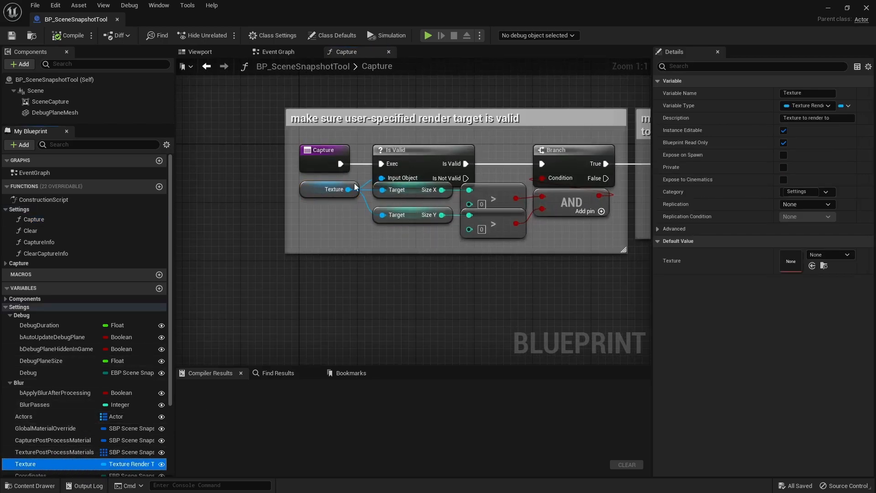
click(391, 157)
drag(346, 233, 552, 199)
click(562, 232)
Inspect the Actors length check and the Is Valid check on the SceneCapture component, and locate the Actors variable
right_drag(562, 231, 215, 251)
drag(294, 260, 443, 184)
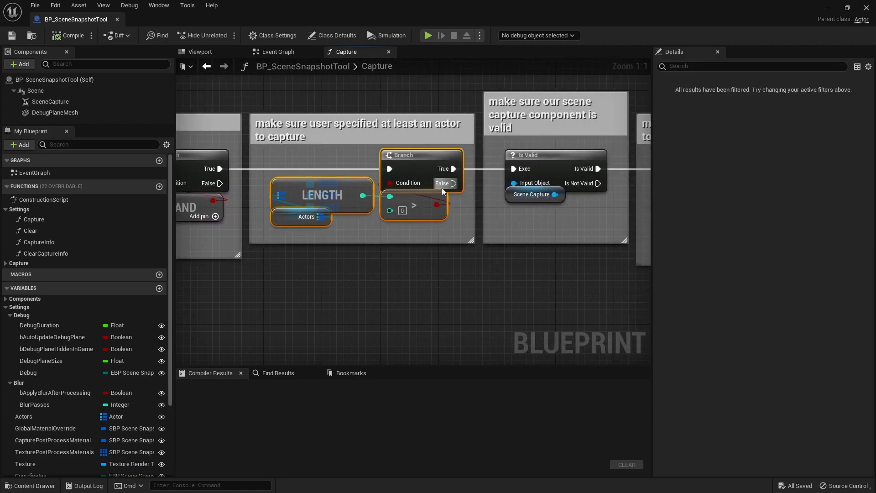
click(27, 416)
right_drag(468, 278, 319, 281)
drag(328, 219, 415, 173)
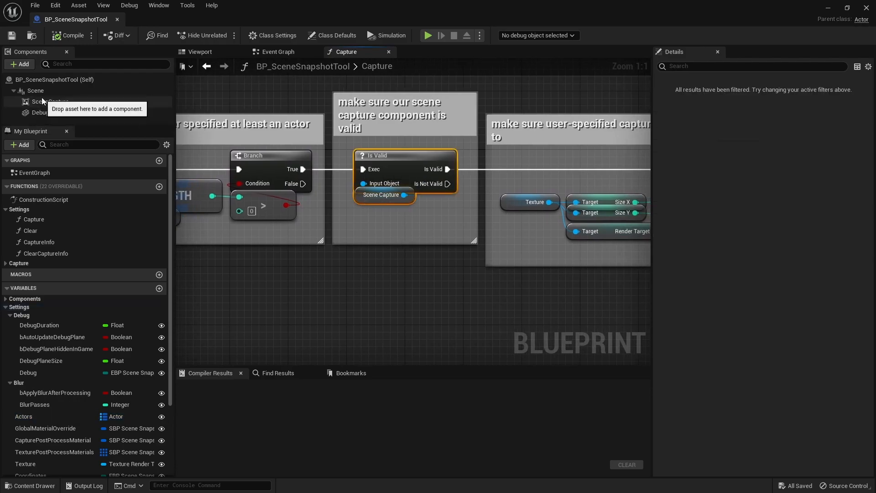
Examine the Create Render Target 2D section, including the Texture variable and its size and format inputs
right_drag(462, 276, 341, 296)
scroll(341, 295, down, 2)
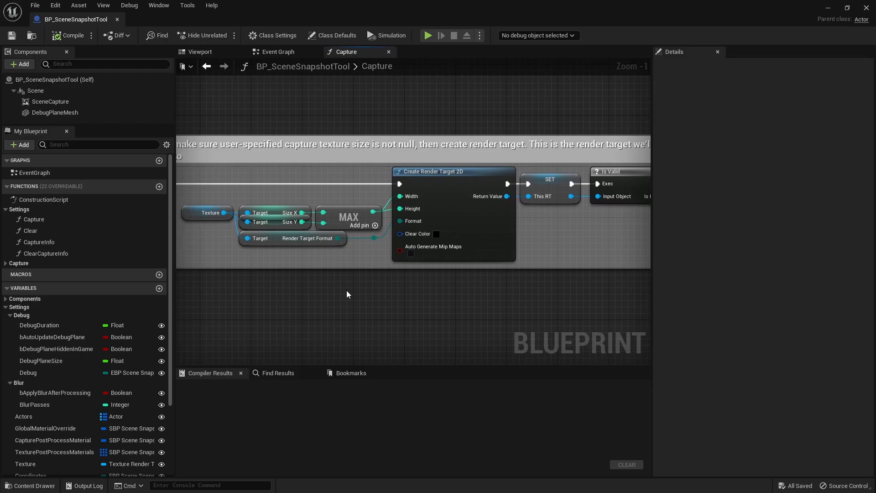
click(27, 464)
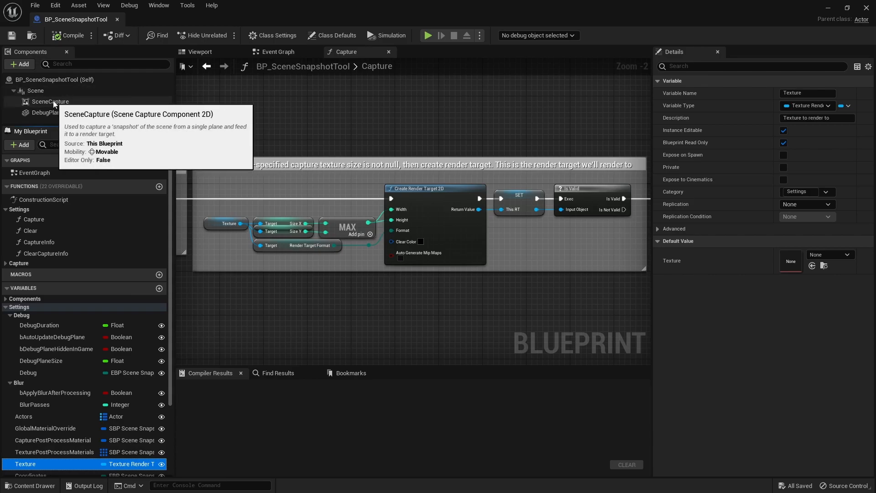
drag(290, 139, 513, 262)
click(432, 304)
drag(267, 206, 352, 232)
drag(302, 258, 377, 247)
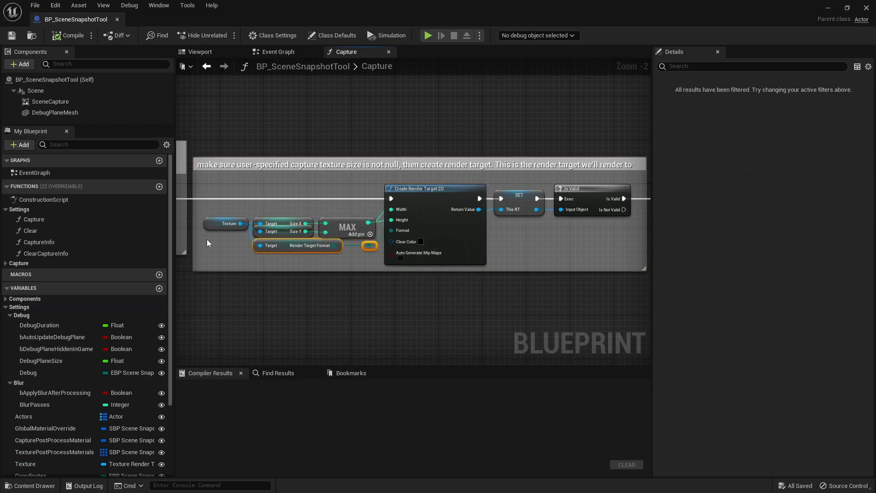
click(220, 227)
Open the Apply Global Material Overrides graph from the Capture graph's material override section
right_drag(556, 243, 205, 252)
right_drag(312, 156, 196, 279)
right_drag(439, 200, 349, 246)
double_click(274, 176)
scroll(254, 221, up, 5)
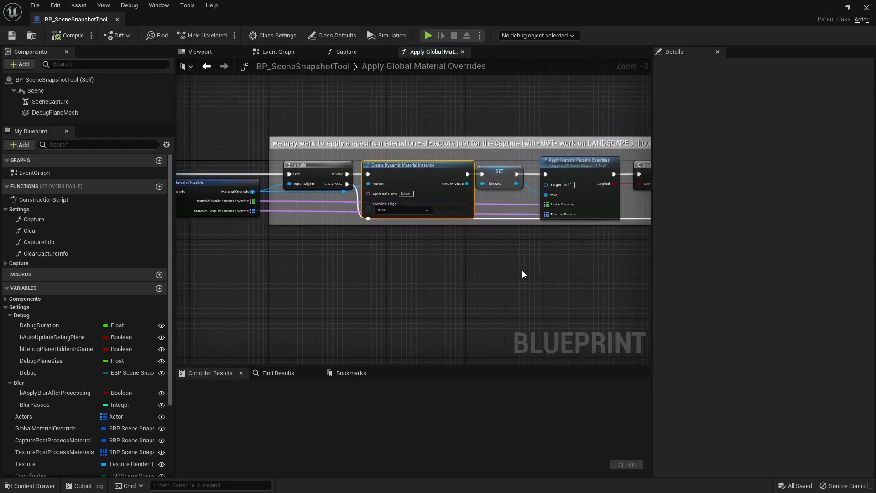
View the Apply Material Params Overrides function's graph, and return to Apply Global Material Overrides
right_drag(519, 274, 360, 253)
click(403, 197)
double_click(404, 197)
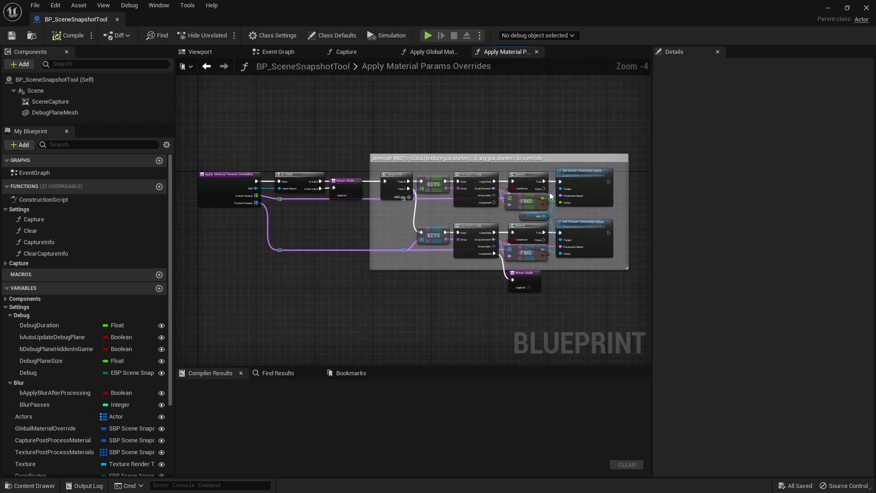
key(alt+Left)
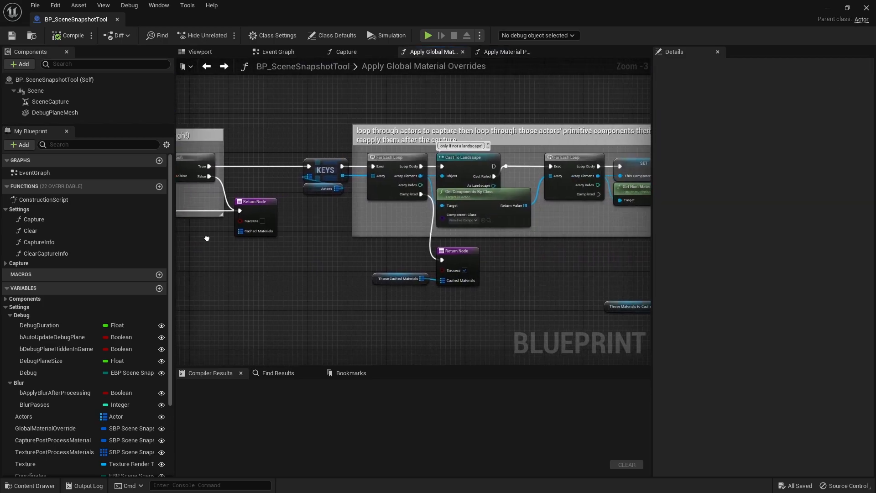
Examine the loops over actors, primitive components and materials, from the Actors keys through to the Set Material node
drag(262, 234, 280, 156)
right_drag(532, 229, 455, 231)
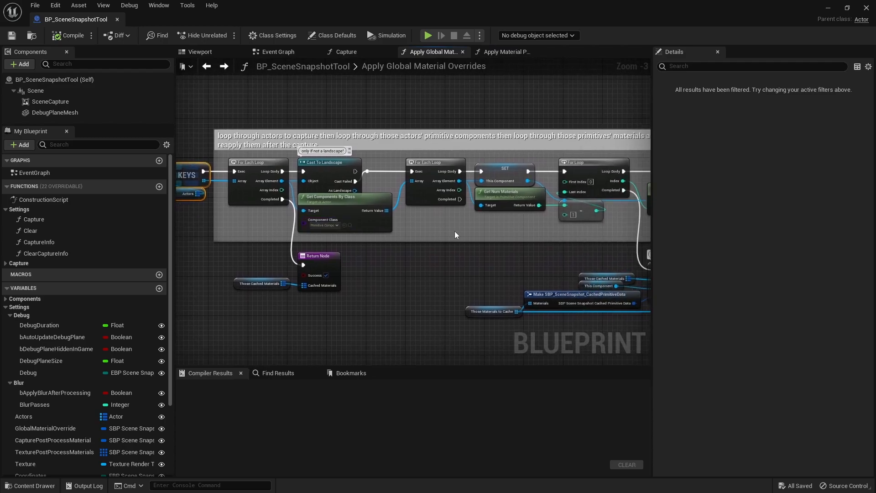
click(329, 230)
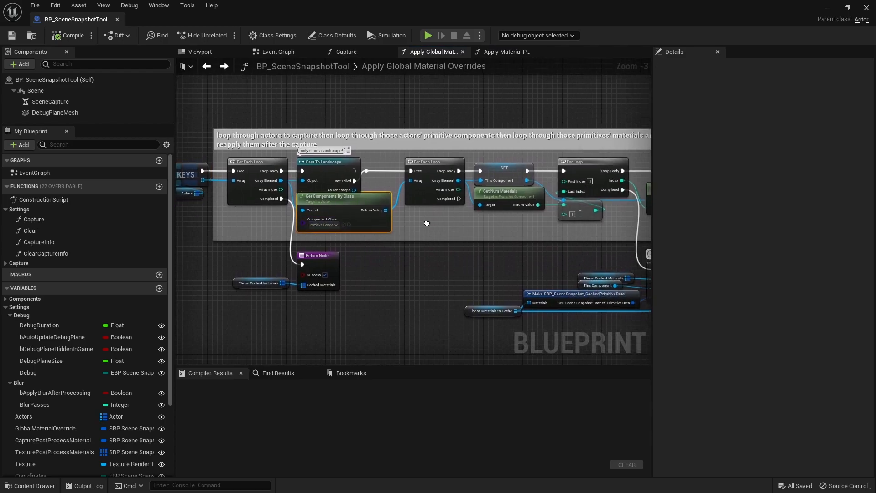
right_drag(391, 234, 294, 231)
click(354, 209)
click(397, 193)
right_drag(511, 222, 379, 223)
right_drag(526, 234, 453, 237)
drag(426, 215, 452, 199)
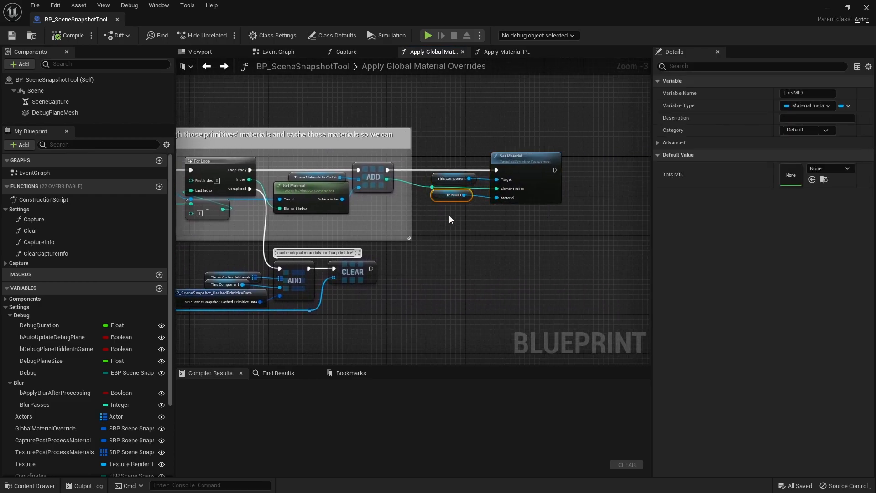
right_drag(450, 219, 537, 225)
Inspect how original materials are cached per primitive in Those Cached Materials and passed to the Return Node
drag(398, 166, 471, 179)
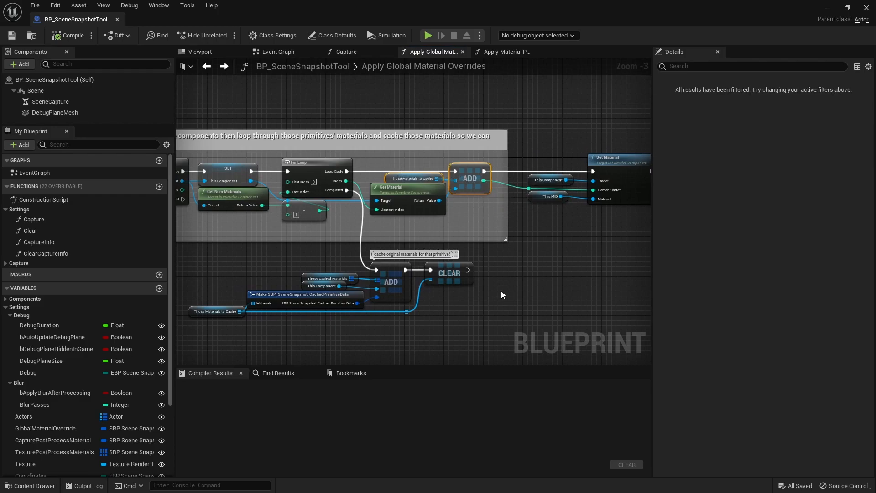
right_drag(494, 319, 532, 302)
drag(517, 295, 292, 254)
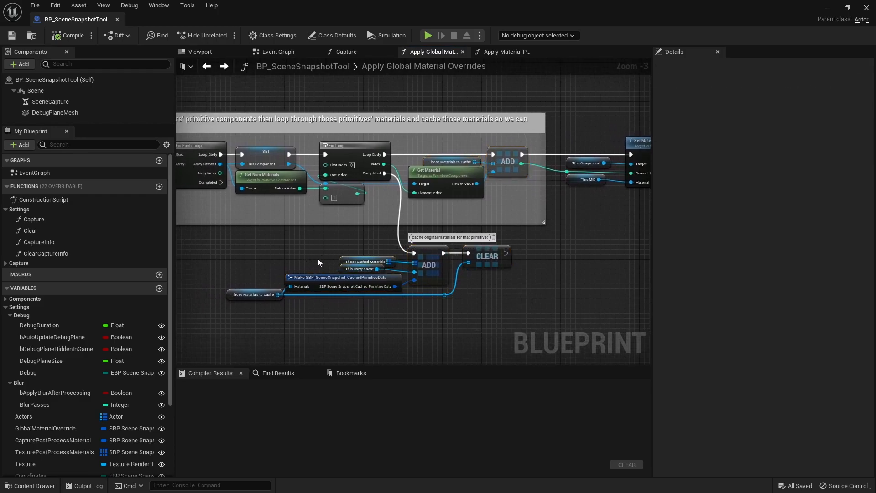
click(384, 263)
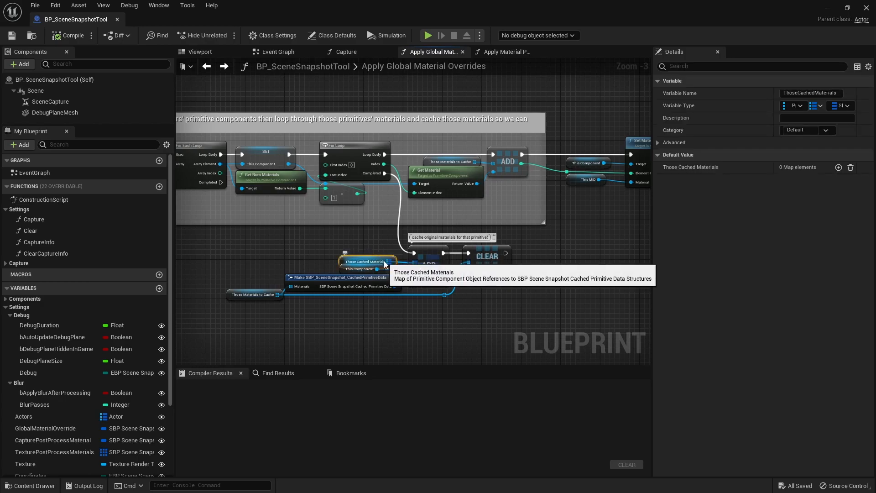
click(318, 255)
right_drag(318, 255, 726, 251)
right_drag(382, 246, 398, 247)
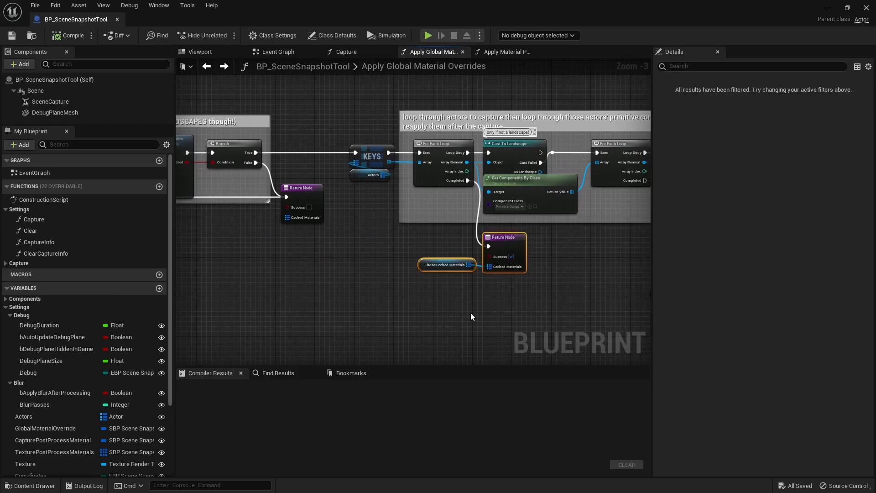
From the Capture graph, open Apply Actors Material Overrides and inspect its Break SBP_SceneSnapshot_MaterialOverride node
click(369, 48)
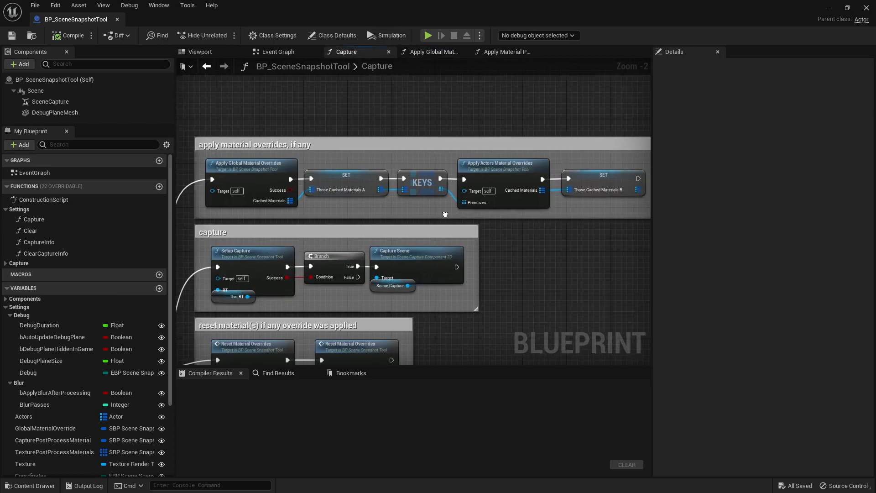
double_click(431, 181)
right_drag(430, 181, 501, 228)
scroll(309, 207, up, 5)
right_drag(286, 200, 406, 227)
scroll(394, 220, up, 4)
right_drag(457, 212, 240, 225)
drag(395, 233, 406, 199)
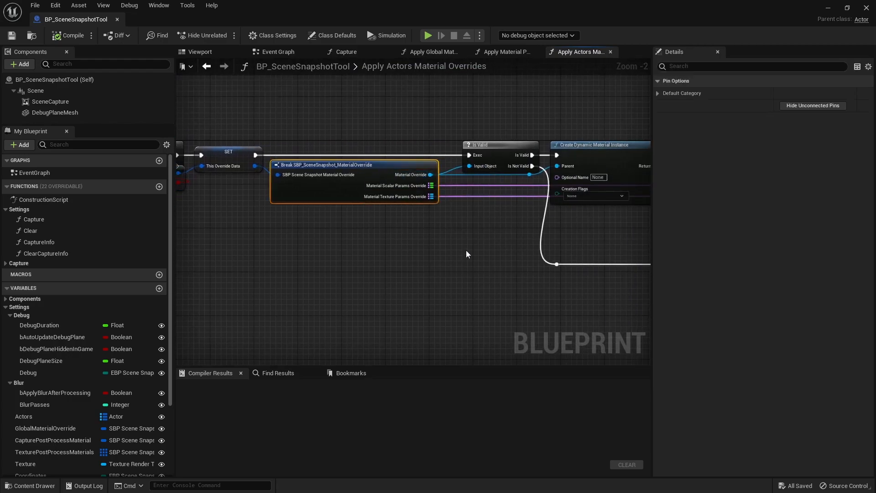
Trace the rest of Apply Actors Material Overrides to the Set Material and Apply Material Params Overrides nodes
right_drag(468, 248, 251, 244)
drag(425, 233, 428, 196)
right_drag(486, 234, 331, 235)
click(420, 189)
right_drag(495, 221, 292, 223)
right_drag(518, 251, 284, 197)
right_drag(485, 212, 251, 186)
right_drag(548, 304, 188, 241)
right_drag(412, 269, 315, 250)
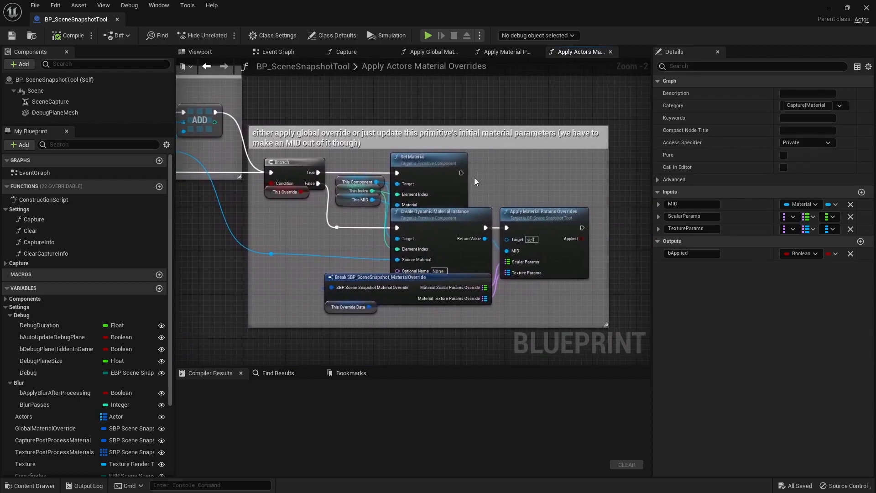
click(428, 180)
click(532, 190)
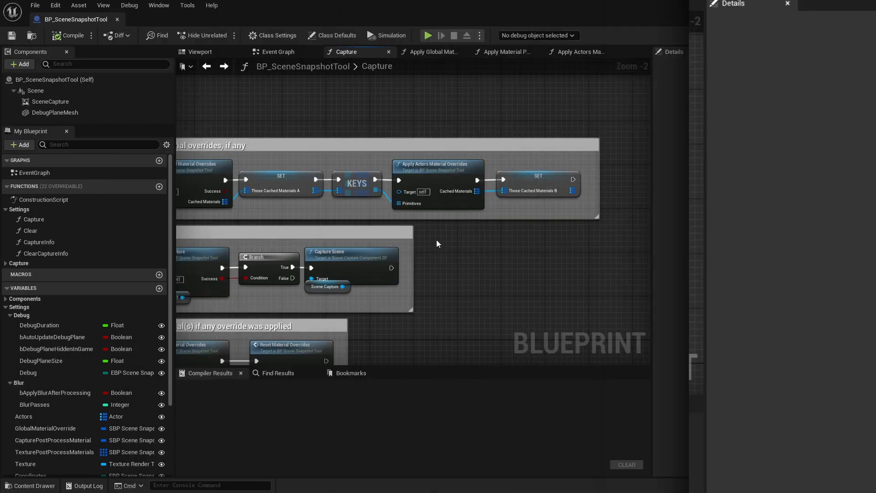
Return to the Capture graph, open Setup Capture, and open its Initialize Capture Settings function
drag(436, 239, 513, 192)
click(513, 235)
right_drag(490, 270, 651, 230)
double_click(343, 223)
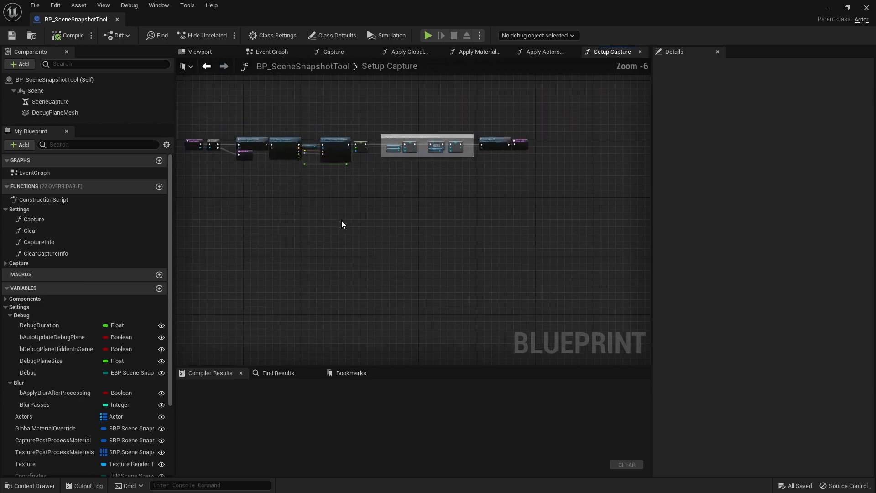
double_click(374, 174)
scroll(355, 230, up, 8)
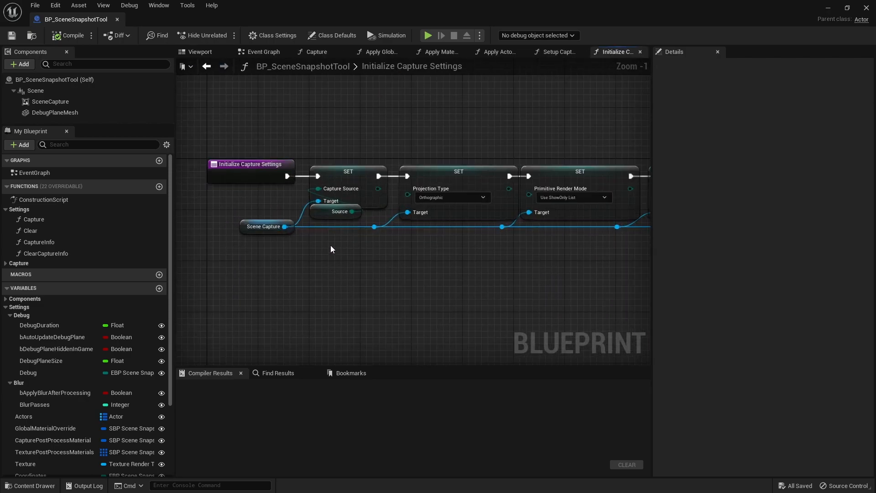
Inspect the Source variable assigned as Capture Source and the Projection Type node in Initialize Capture Settings
click(328, 213)
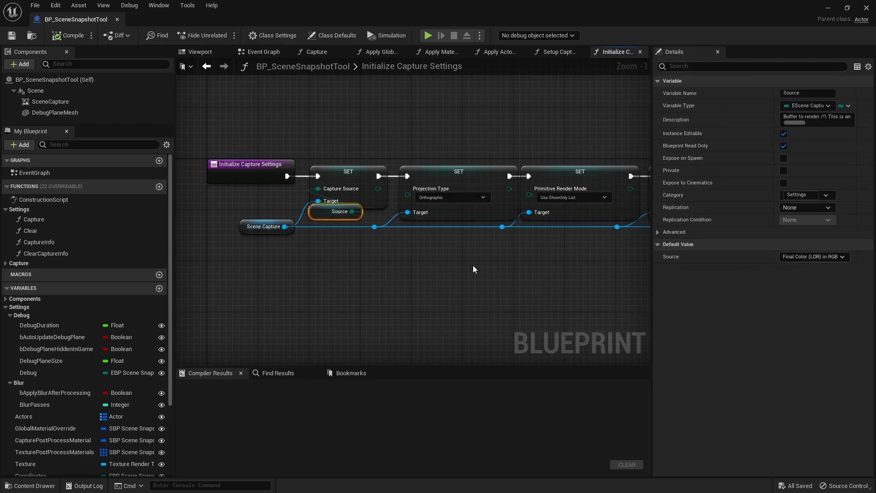
click(325, 259)
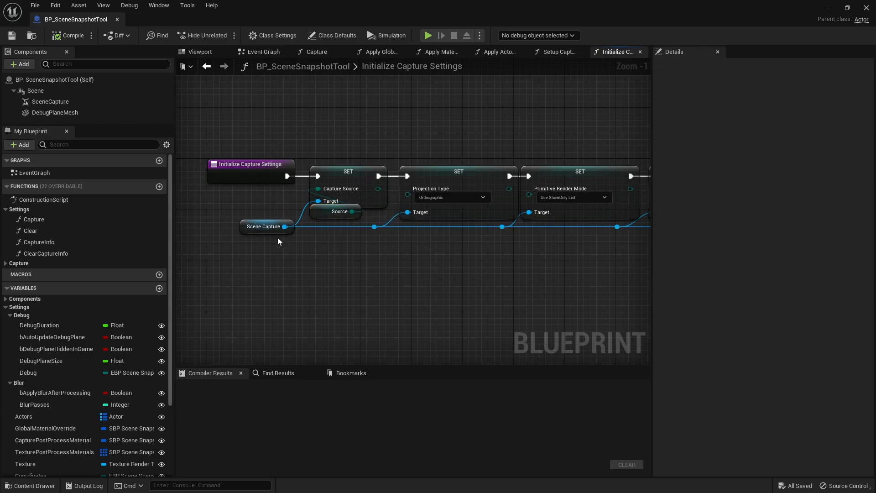
right_drag(390, 266, 353, 264)
click(349, 191)
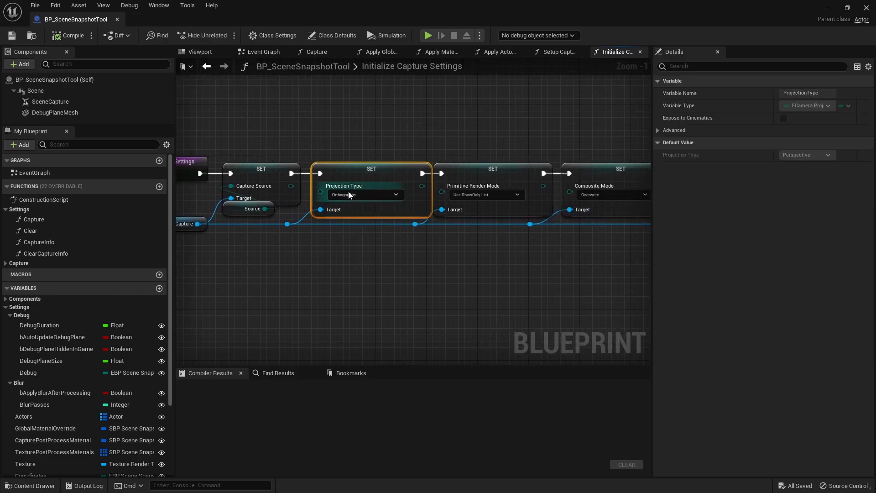
click(453, 272)
right_drag(453, 273, 407, 273)
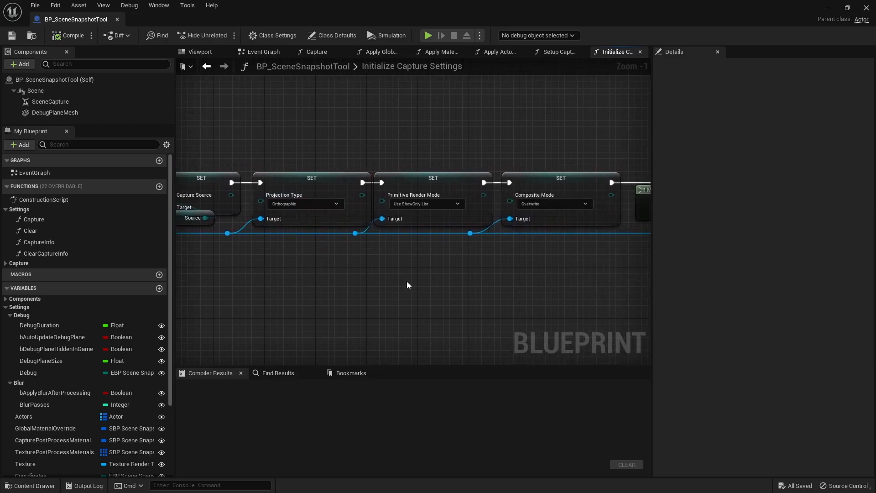
Inspect the Primitive Render Mode and Composite Mode nodes, and view the Composite Mode options without changing them
click(416, 204)
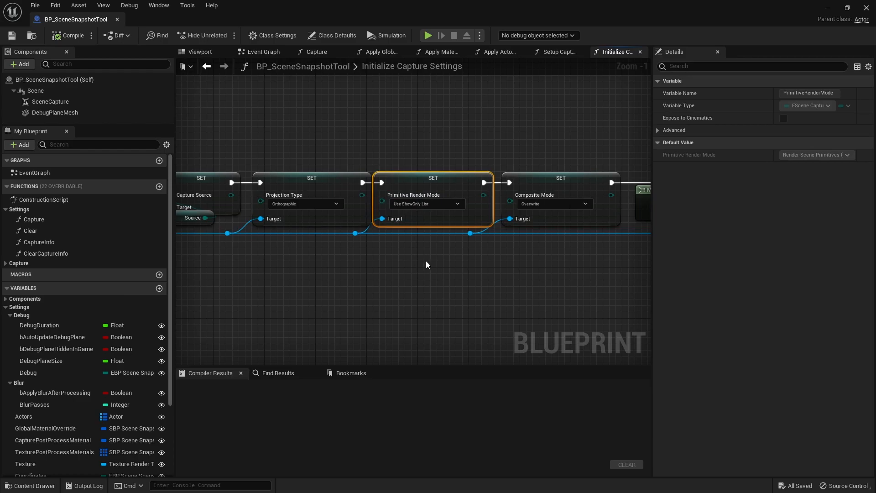
right_drag(426, 260, 319, 259)
click(461, 193)
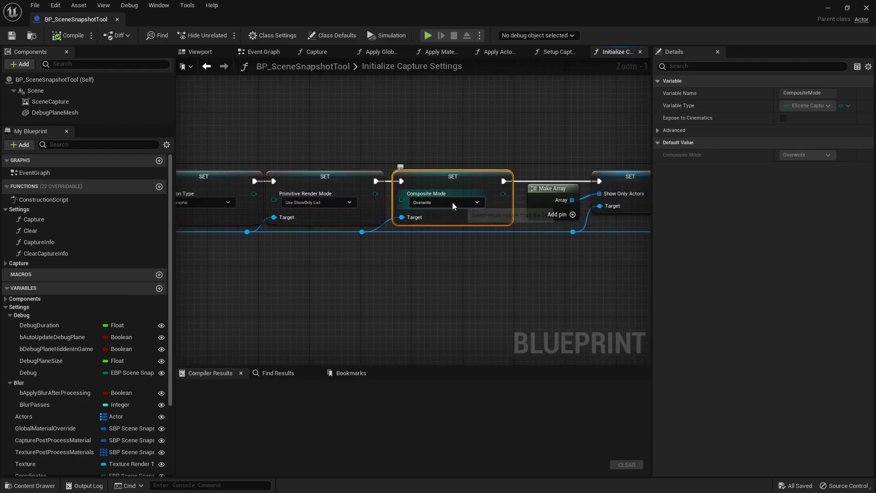
click(452, 203)
click(512, 285)
click(509, 280)
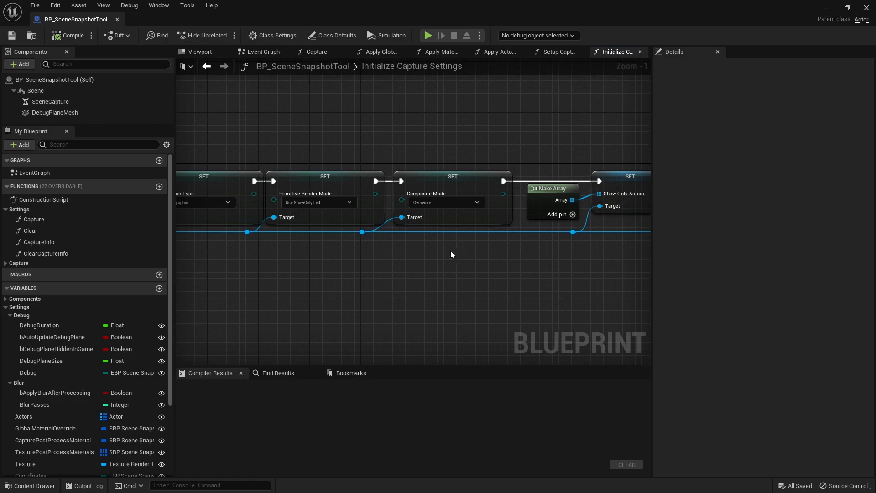
Inspect the nodes that set Show Only Actors, Capture Every Frame and Capture On Movement
right_drag(474, 258, 305, 261)
click(458, 206)
click(454, 261)
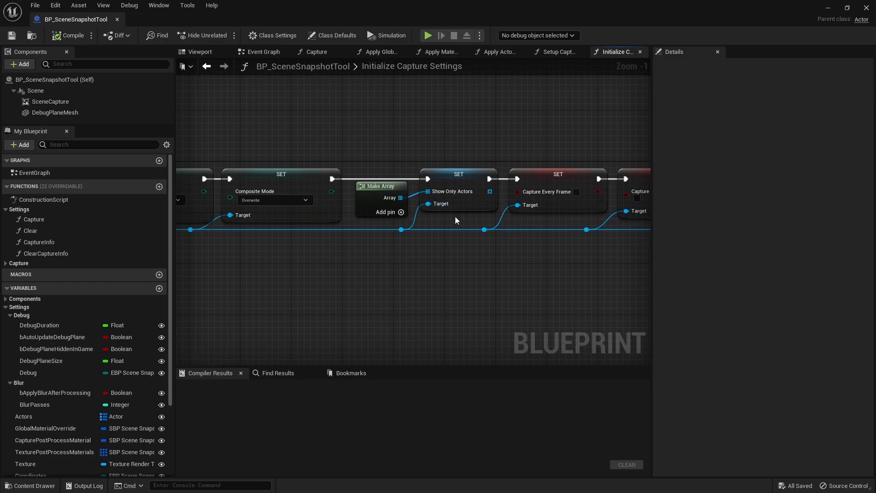
right_drag(455, 265, 268, 264)
drag(362, 258, 455, 165)
click(449, 155)
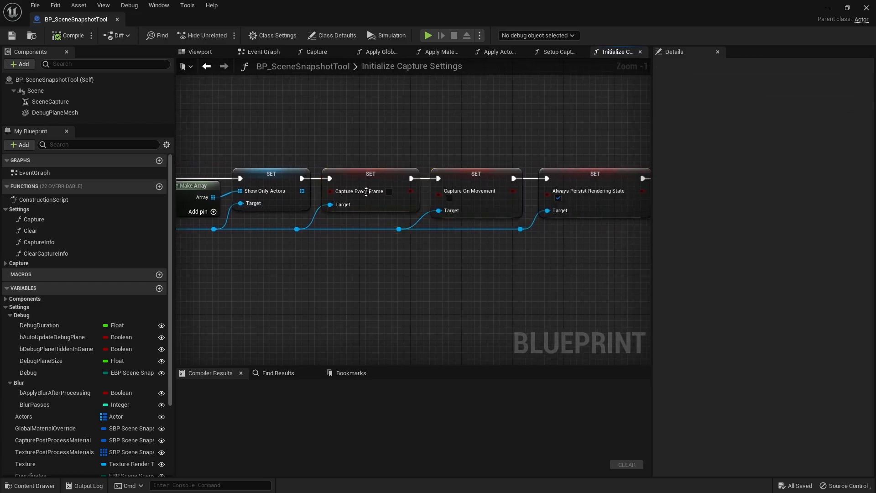
Inspect the Always Persist Rendering State node, and open the Clear Capture PP function's graph
right_drag(407, 195, 316, 204)
click(469, 208)
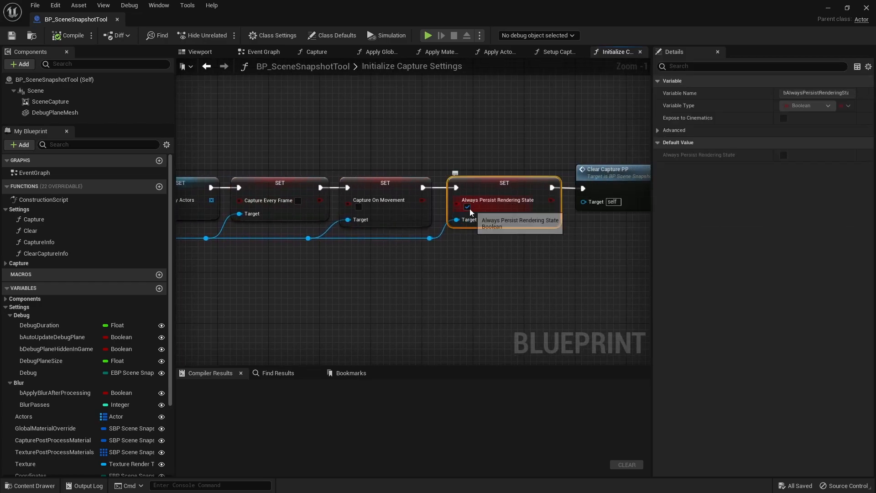
click(508, 245)
right_drag(510, 245, 380, 227)
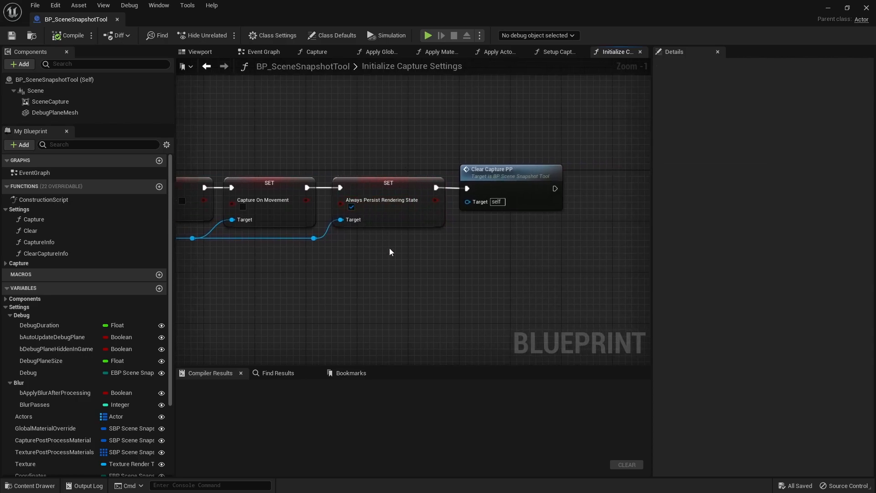
double_click(502, 176)
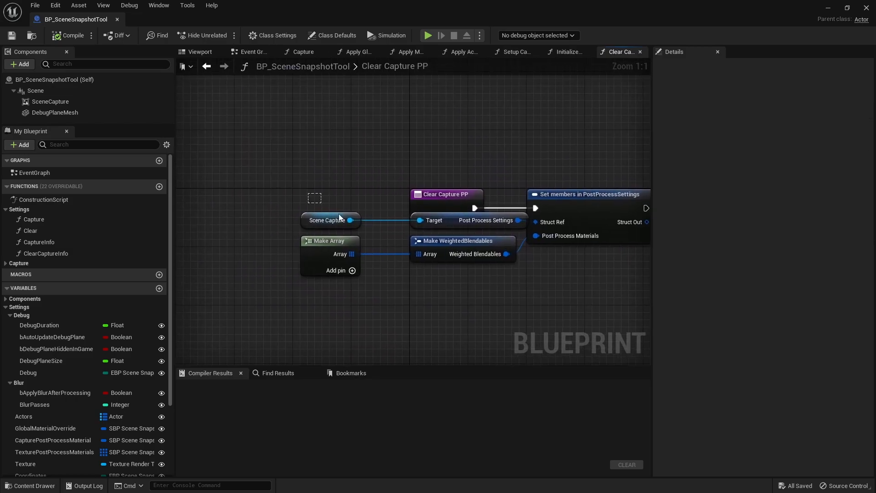
Inspect the Scene Capture variable and the Make Array nodes in Clear Capture PP, and return to the Setup Capture graph
click(332, 214)
right_drag(557, 231, 511, 227)
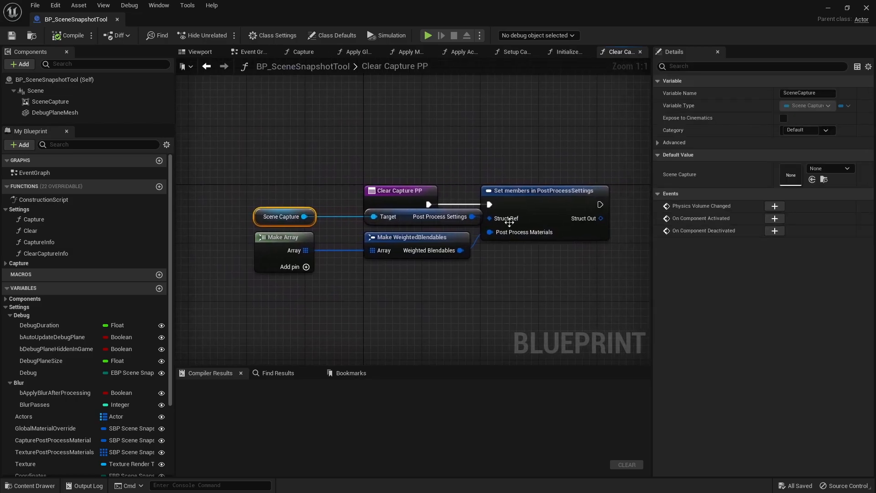
drag(303, 299, 499, 257)
click(505, 255)
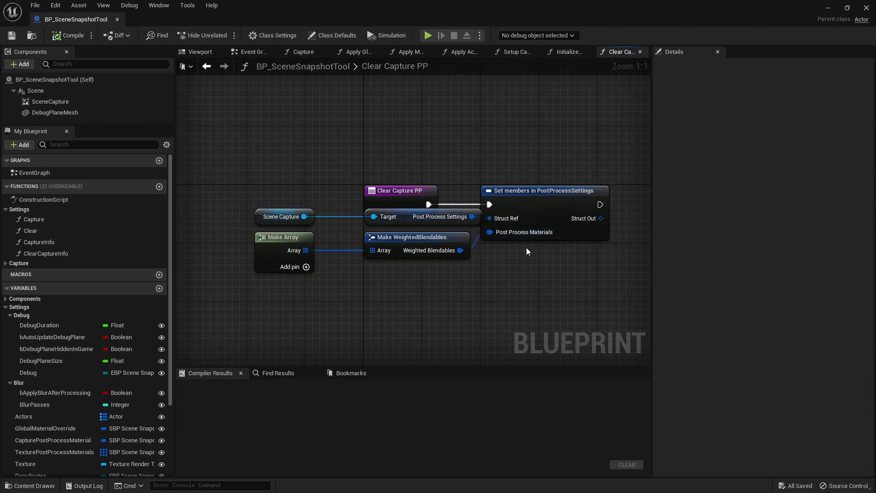
key(alt+Left)
key(alt+Left)
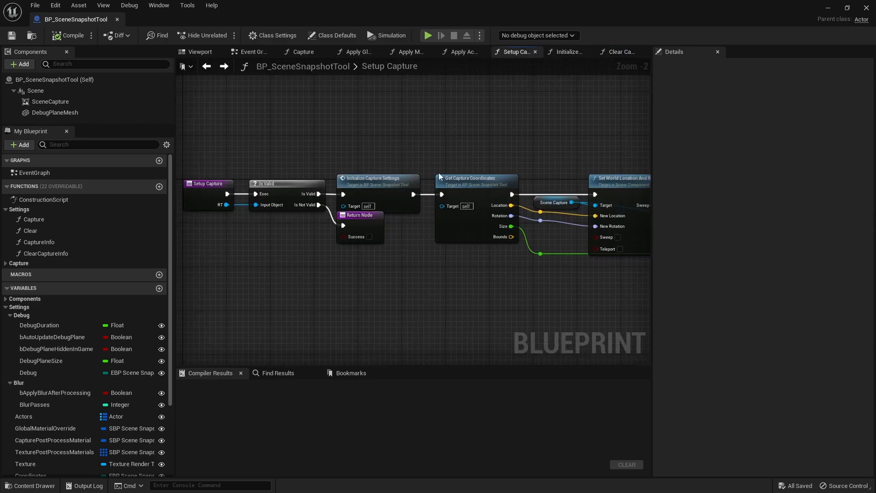
Open the Get Capture Coordinates function and inspect its Get Actor Location and Get Actor Scale 3D nodes for the Manual mode
click(365, 181)
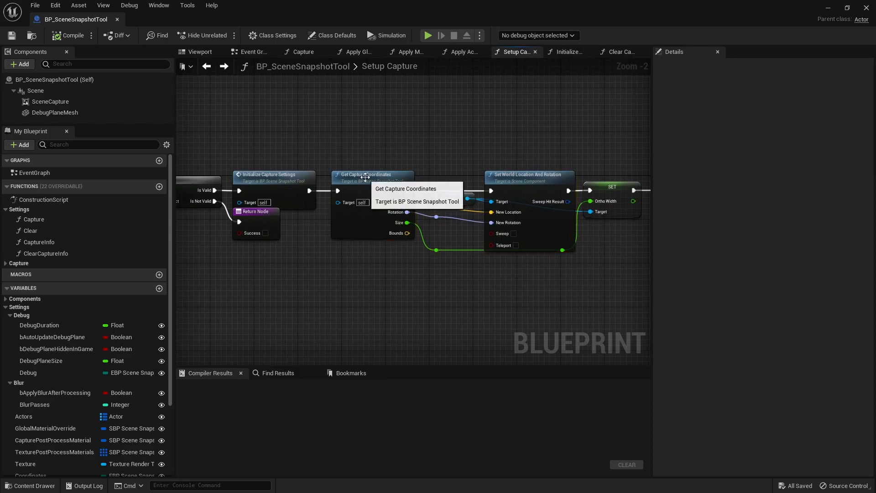
double_click(365, 182)
right_drag(340, 213, 413, 222)
scroll(384, 234, up, 2)
right_drag(362, 240, 364, 206)
click(287, 220)
ctrl+click(278, 252)
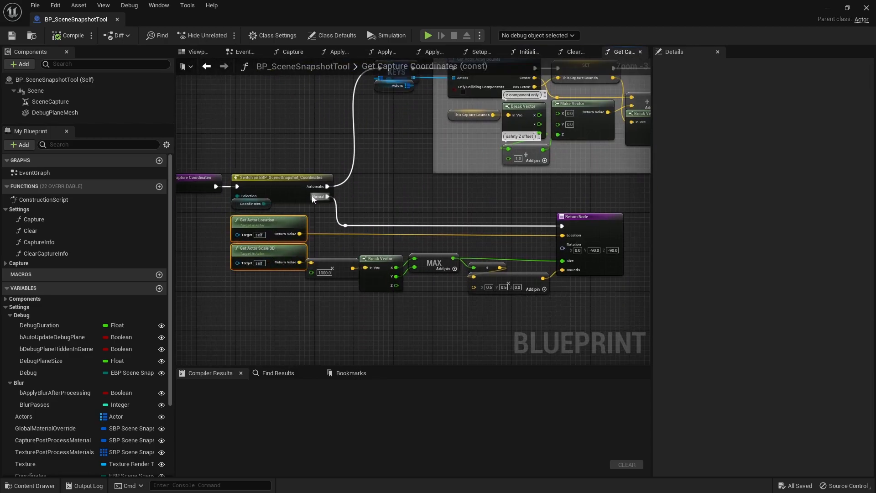
Inspect the Automatic branch of Get Capture Coordinates, including the Keys and Get Actor Array Bounds nodes and the scene capture orientation section
right_drag(410, 206, 311, 301)
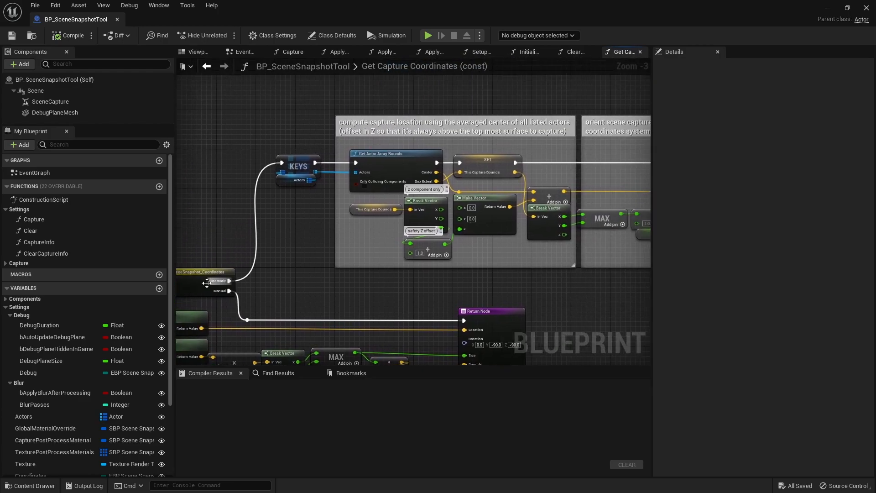
click(301, 156)
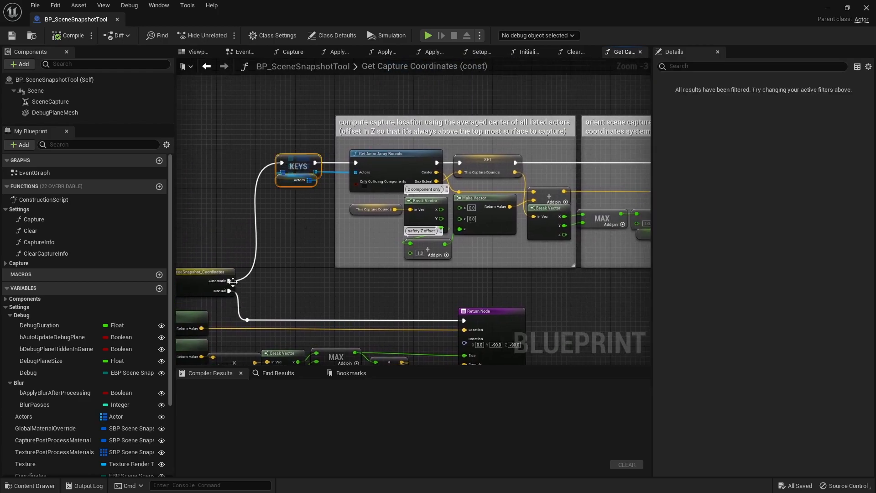
click(294, 242)
click(399, 163)
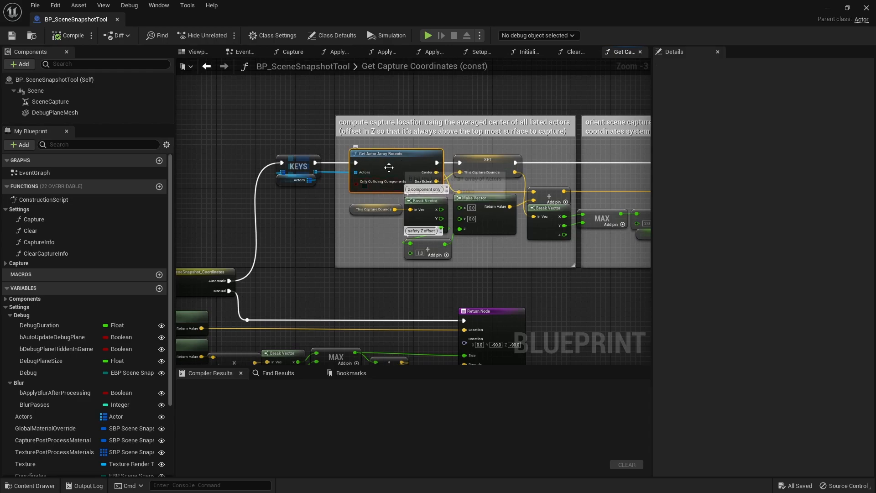
right_drag(525, 149, 367, 156)
click(506, 178)
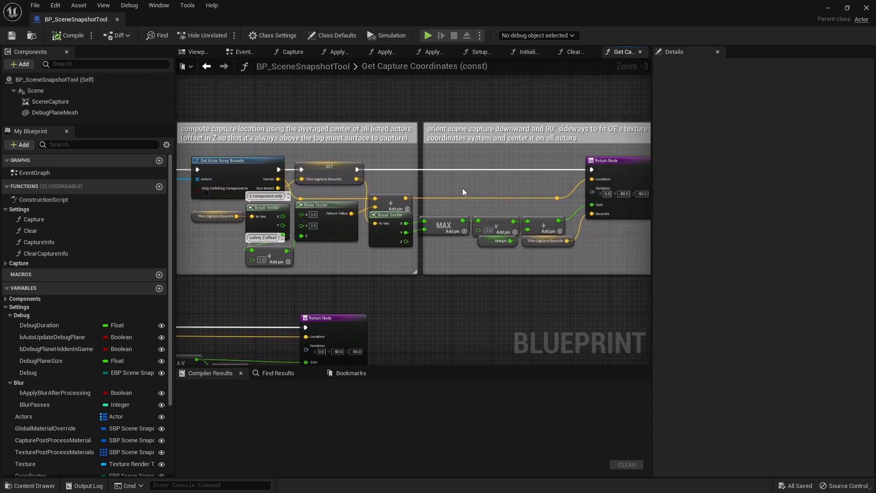
Return to the Setup Capture graph and inspect the Set World Location And Rotation node and the nodes that follow it
key(alt+Left)
right_drag(476, 286, 413, 284)
drag(393, 139, 570, 279)
click(575, 279)
right_drag(576, 279, 334, 281)
drag(393, 260, 460, 192)
right_drag(330, 264, 409, 266)
scroll(409, 266, down, 3)
right_drag(260, 268, 519, 271)
scroll(327, 227, up, 2)
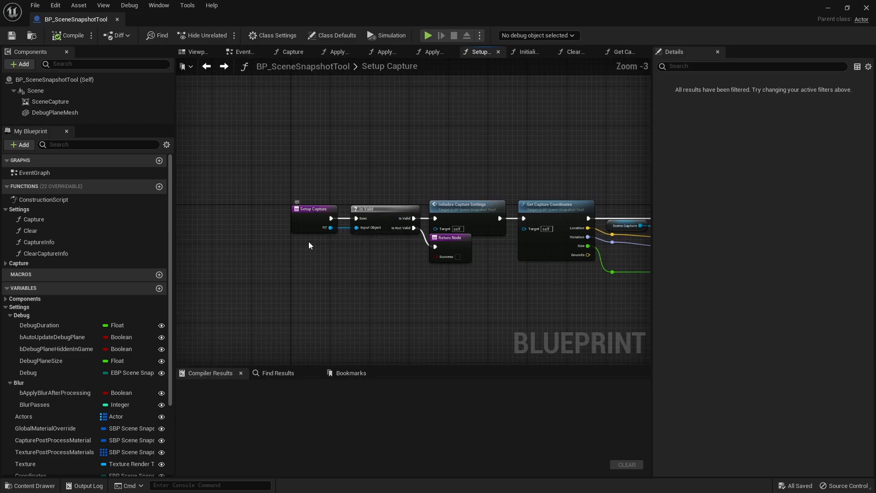
Inspect the scene capture component settings section that sets Texture Target and Show Only Actors
right_drag(593, 279, 214, 273)
right_drag(565, 275, 490, 273)
click(482, 285)
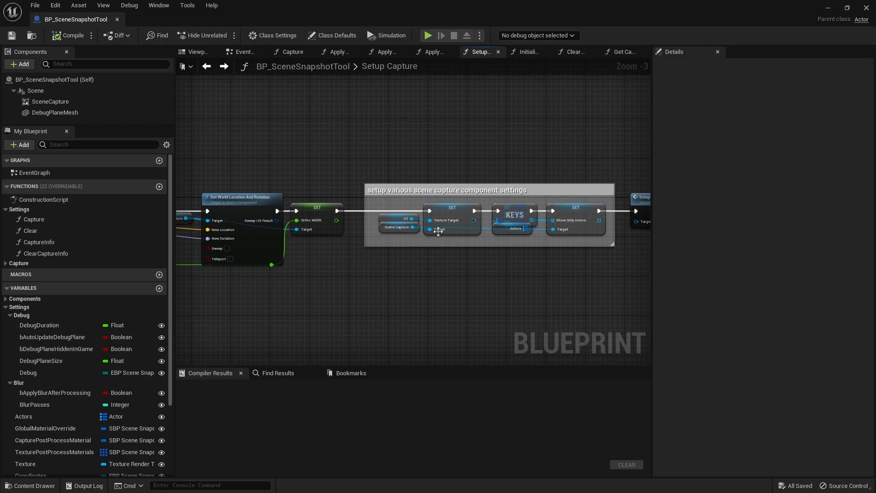
right_drag(519, 256, 406, 252)
drag(406, 251, 464, 204)
click(457, 258)
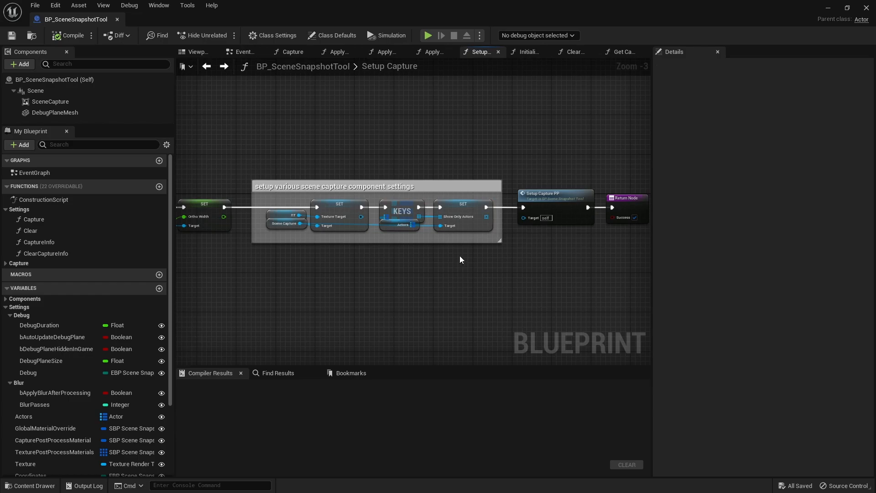
Open the Setup Capture PP function and examine its chain through the material parameter overrides, weighted blendables and Set members in PostProcessSettings
double_click(549, 190)
drag(209, 251, 254, 222)
drag(446, 264, 483, 207)
right_drag(514, 273, 334, 268)
click(368, 269)
drag(368, 269, 406, 194)
click(417, 270)
right_drag(417, 269, 238, 267)
drag(342, 279, 552, 175)
click(458, 257)
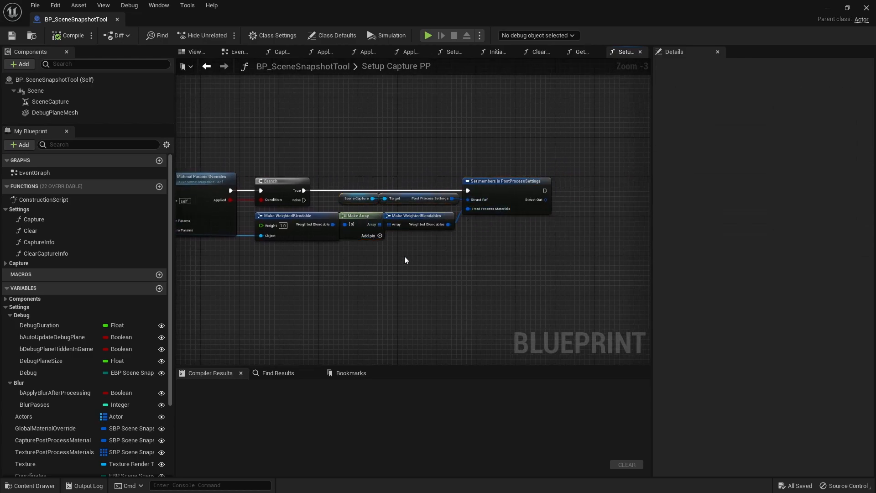
Return to the Capture graph and inspect the Capture Scene node in the capture section
key(alt+Left)
key(alt+Left)
key(alt+Left)
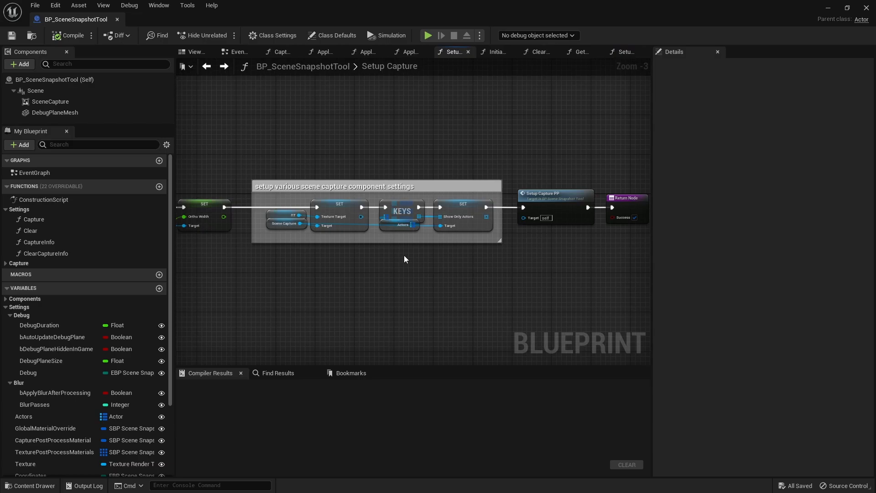
right_drag(423, 255, 418, 221)
drag(425, 221, 538, 204)
click(531, 212)
right_drag(528, 265, 538, 187)
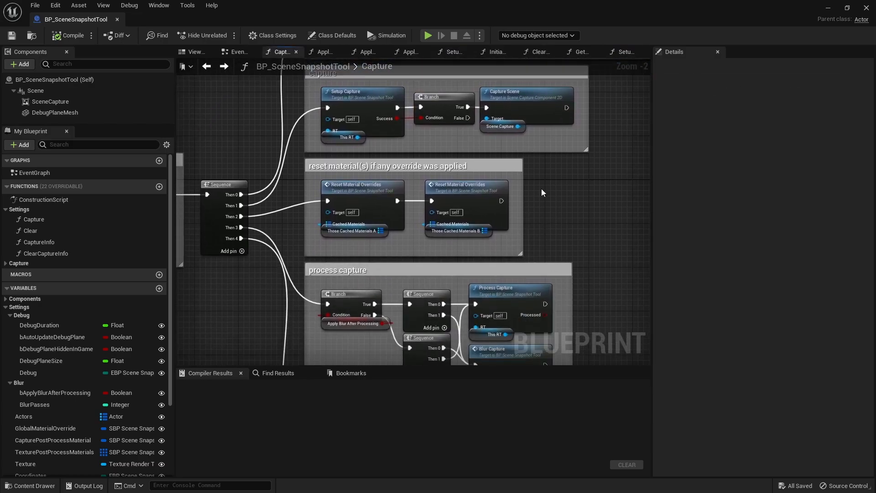
Open the Reset Material Overrides function, review its loops up to the Set Material node, and return to the Capture graph
right_drag(452, 216, 417, 354)
right_drag(336, 355, 356, 252)
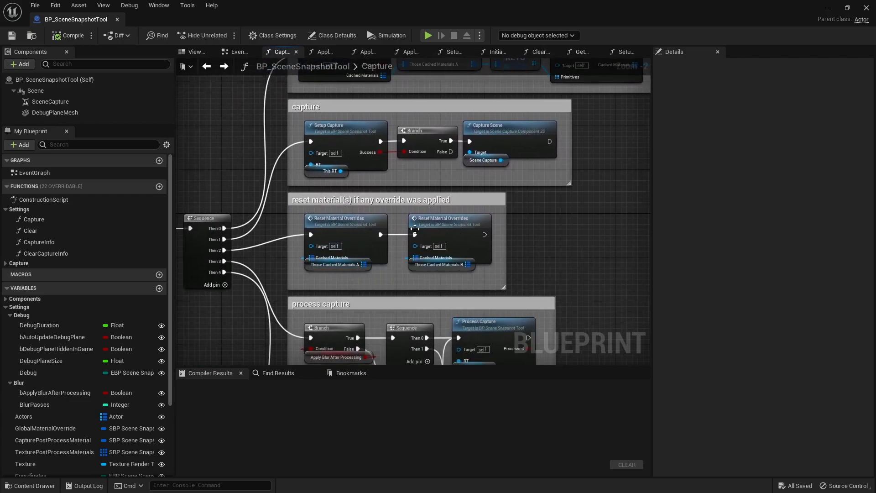
double_click(356, 252)
scroll(368, 233, up, 2)
right_drag(369, 233, 197, 235)
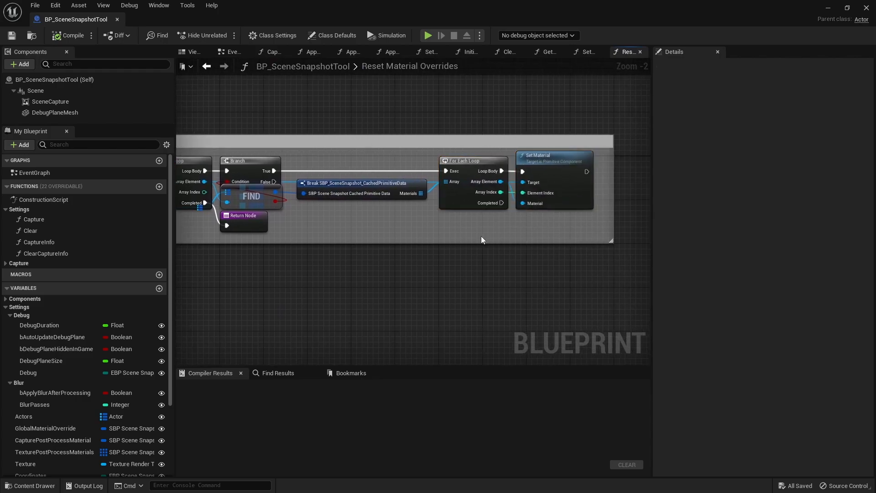
key(alt+Left)
Review the process capture and composite sections, inspecting the Composite Capture node and the Texture variable used for the render target
right_drag(480, 236, 477, 63)
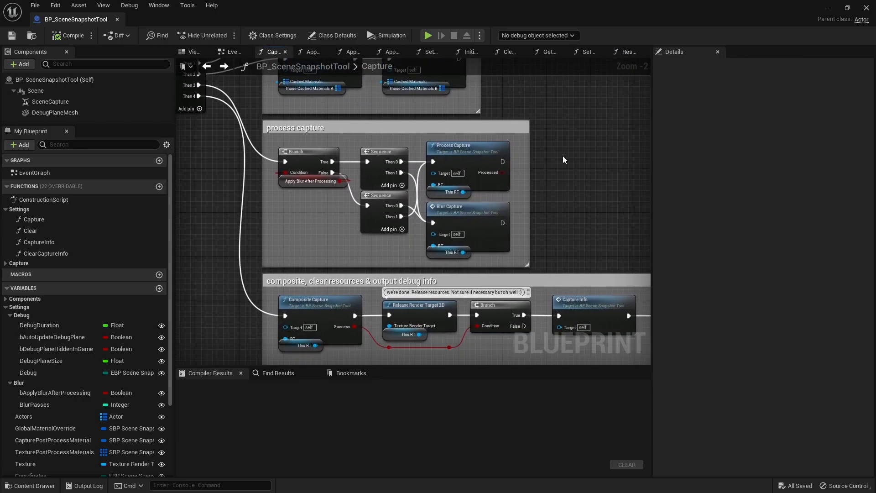
right_drag(318, 295, 324, 243)
click(324, 245)
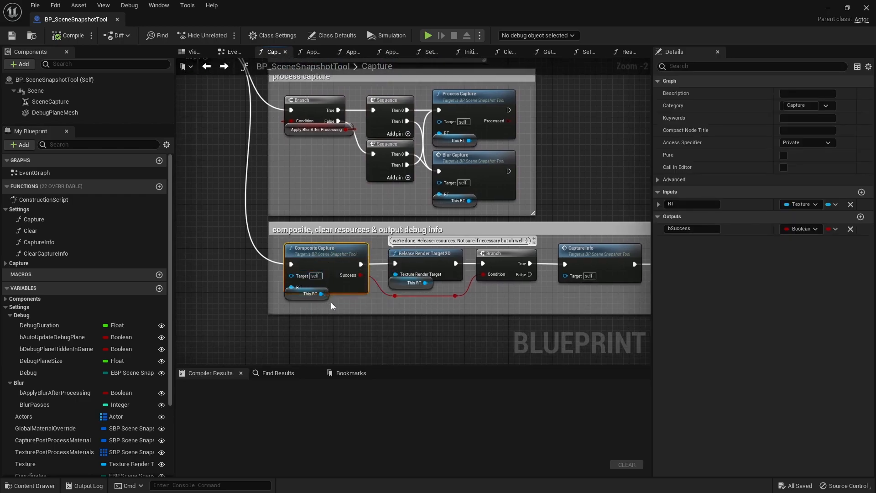
right_drag(332, 300, 324, 319)
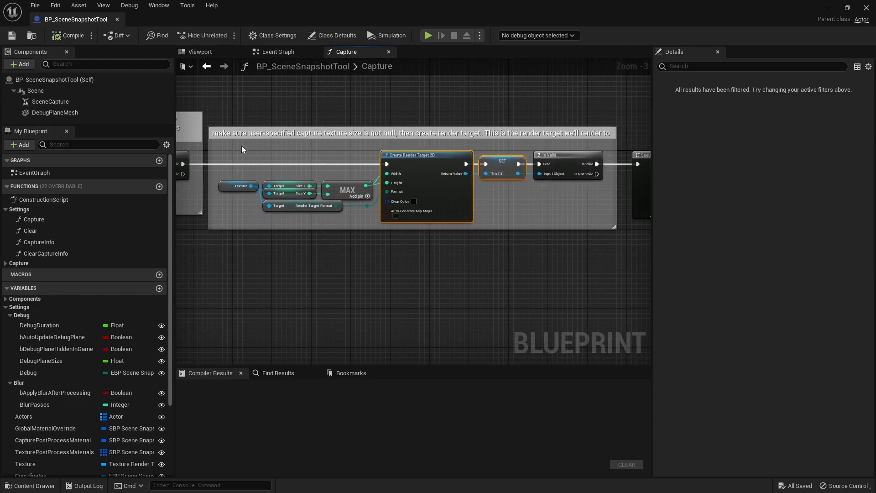
click(235, 185)
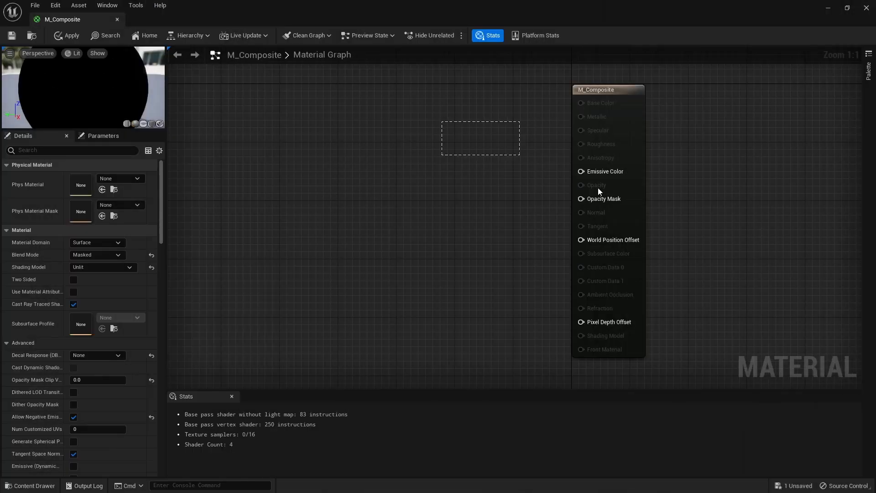
Add a 2D texture sample parameter named Capture to the M_Composite material graph
right_click(349, 142)
text(texturesampleparam)
key(Return)
text(Capture)
key(Return)
Duplicate the Capture texture parameter and name the copy RT
drag(379, 212, 341, 163)
key(ctrl+c)
key(ctrl+v)
key(F2)
text(RT)
Add the RGB outputs of Capture and RT into Emissive Color, and add their alpha outputs into Opacity Mask
drag(395, 109, 449, 106)
text(add)
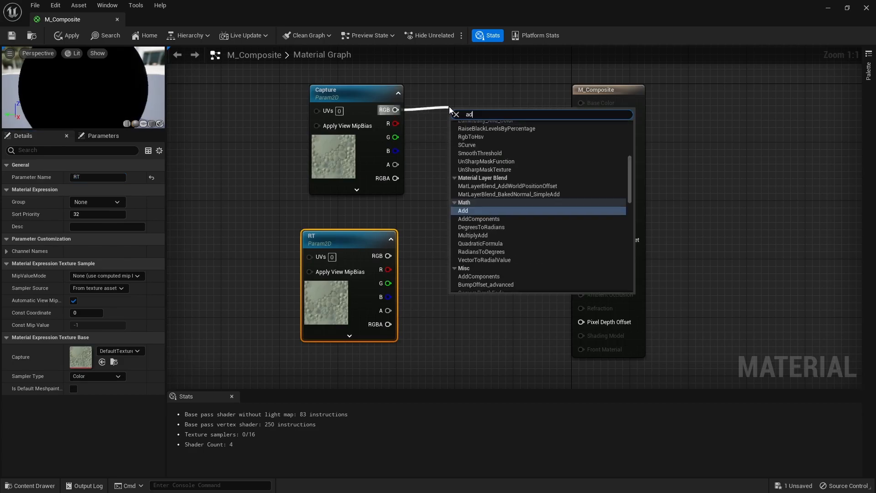
key(Return)
drag(457, 141, 388, 256)
key(ctrl+c)
key(ctrl+v)
drag(395, 164, 455, 184)
drag(388, 310, 481, 128)
click(503, 160)
Switch to the BP_SceneSnapshotTool Capture graph and inspect the dynamic material instance, Set Texture Parameter Value and Draw Material to Render Target nodes
key(alt+Tab)
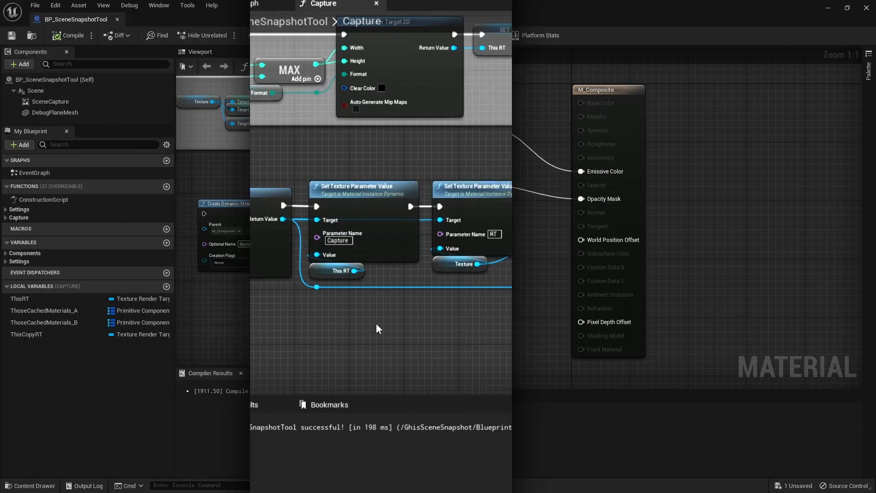
click(253, 221)
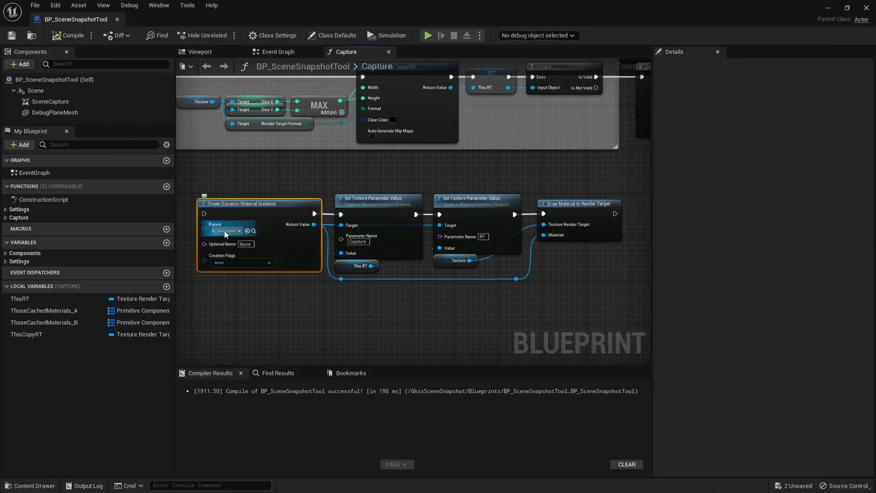
click(263, 310)
drag(383, 185, 479, 219)
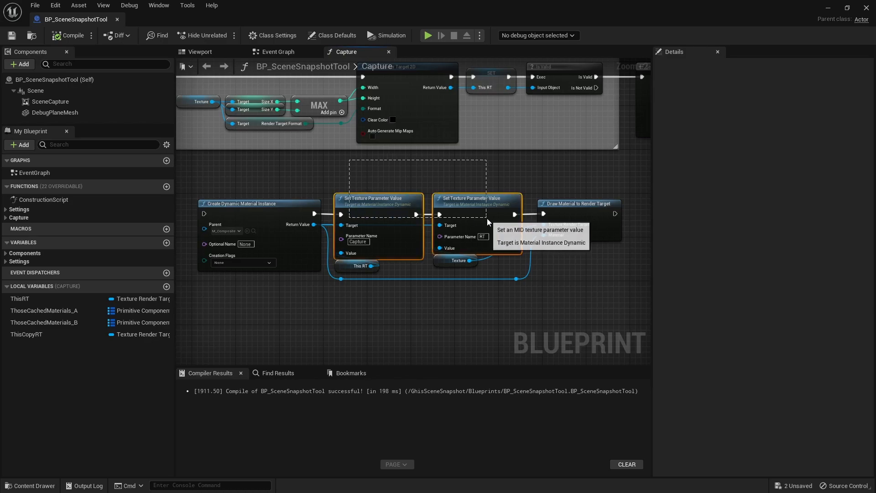
drag(386, 176, 375, 269)
drag(454, 281, 443, 262)
click(443, 262)
drag(572, 275, 584, 206)
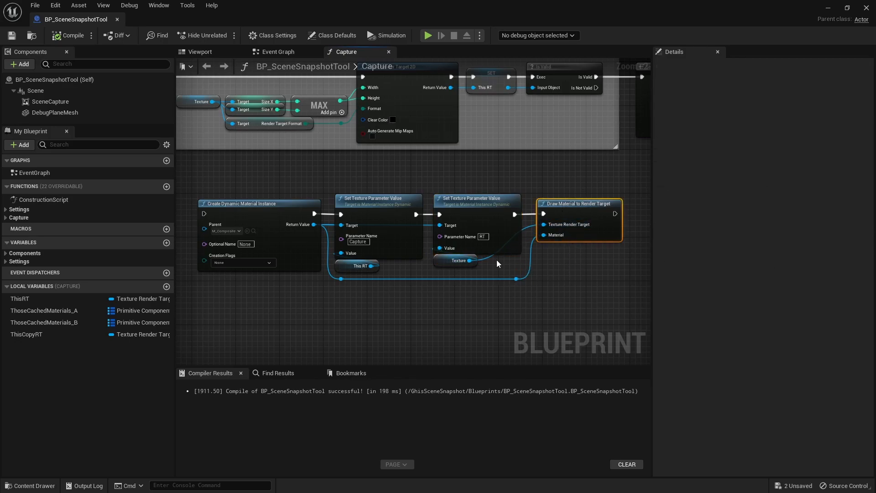
Inspect the Texture variable shared by the RT parameter's Set Texture Parameter Value node and Draw Material to Render Target
click(443, 262)
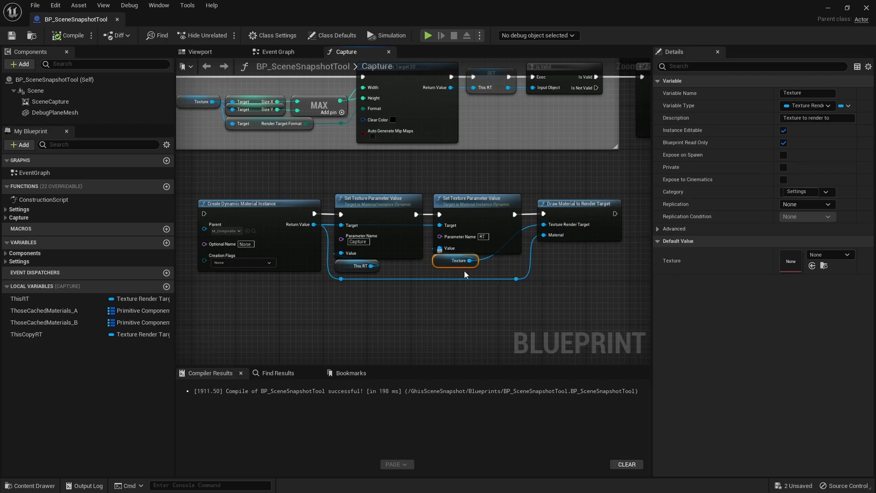
click(479, 275)
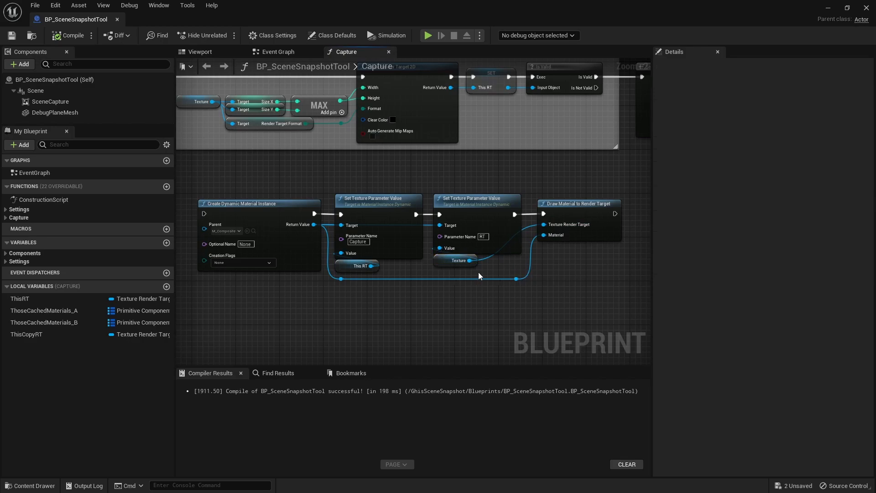
click(493, 197)
click(606, 203)
click(448, 263)
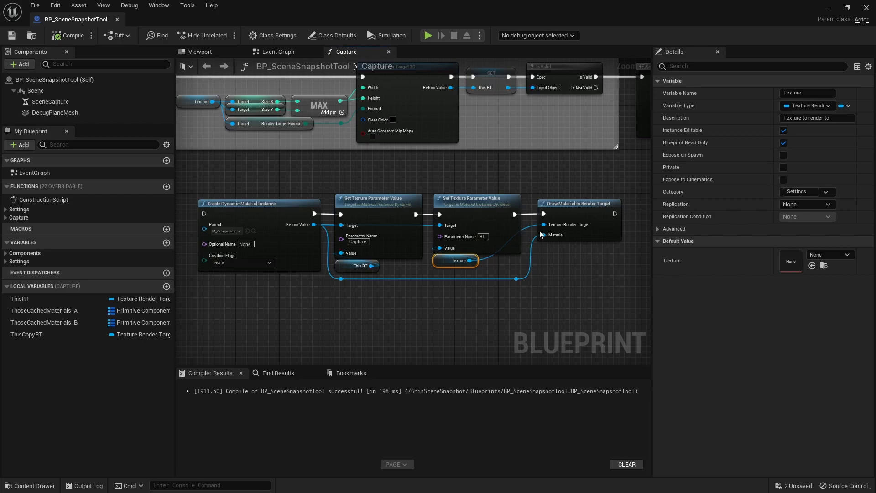
Supply the RT texture parameter from ThisCopyRT, keeping the Texture variable as the target of Draw Material to Render Target
mouse_move(26, 334)
ctrl+mouse_down()
mouse_move(413, 295)
mouse_move(551, 246)
ctrl+mouse_up()
drag(454, 281, 441, 267)
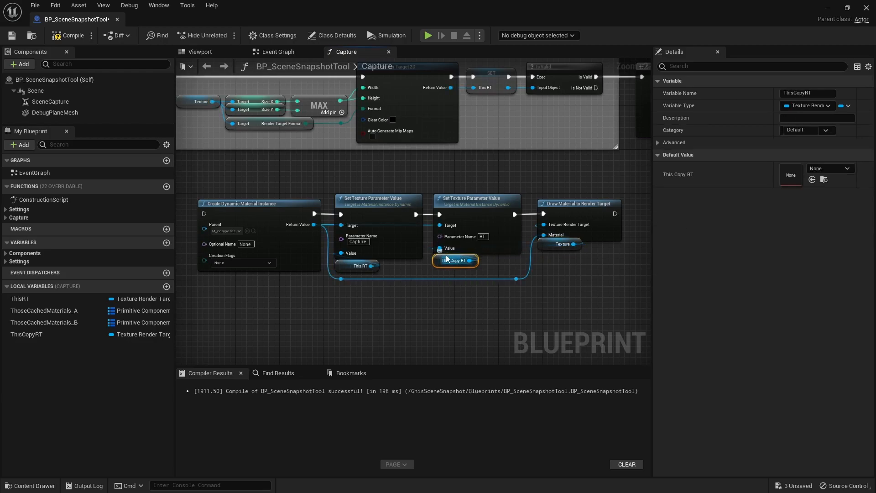
click(577, 210)
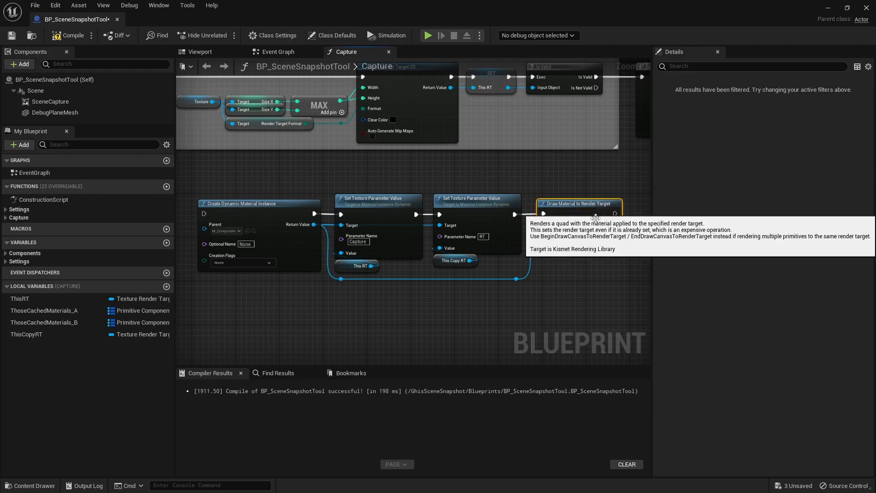
click(577, 270)
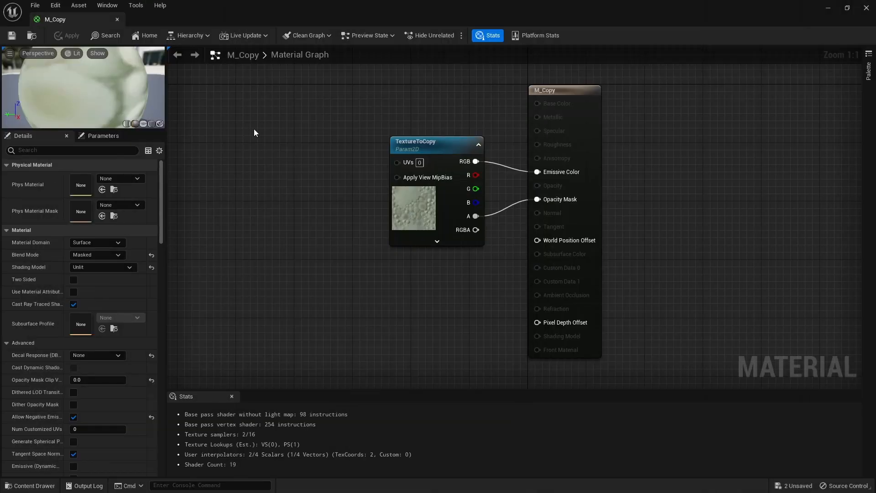
Inspect the TextureToCopy parameter in M_Copy and the Capture graph nodes that create the M_Copy dynamic instance and set its texture
drag(307, 112, 493, 240)
click(492, 240)
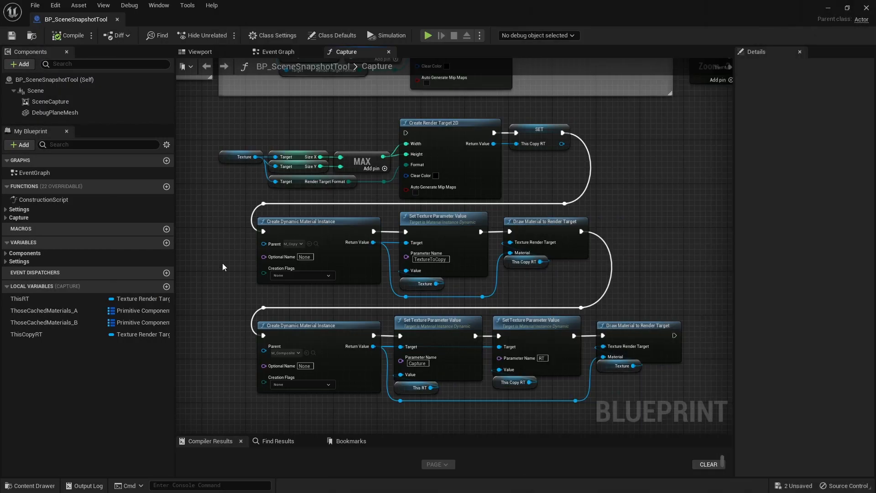
click(272, 258)
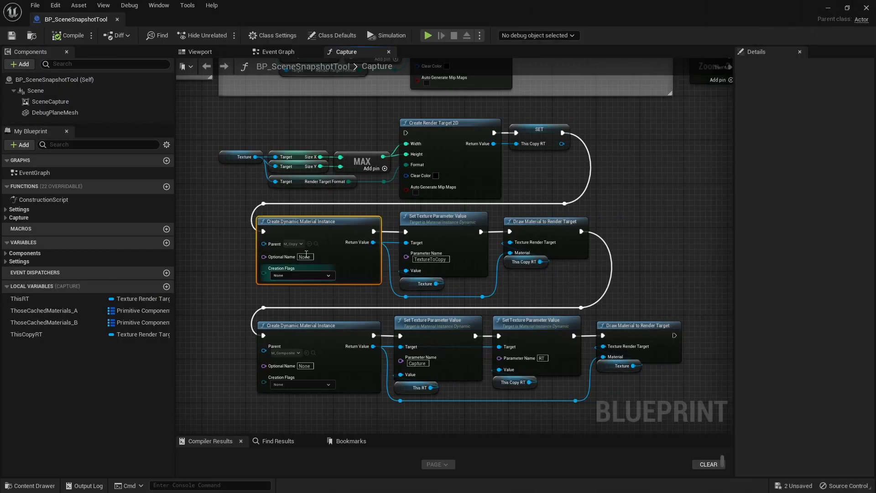
click(402, 224)
click(465, 286)
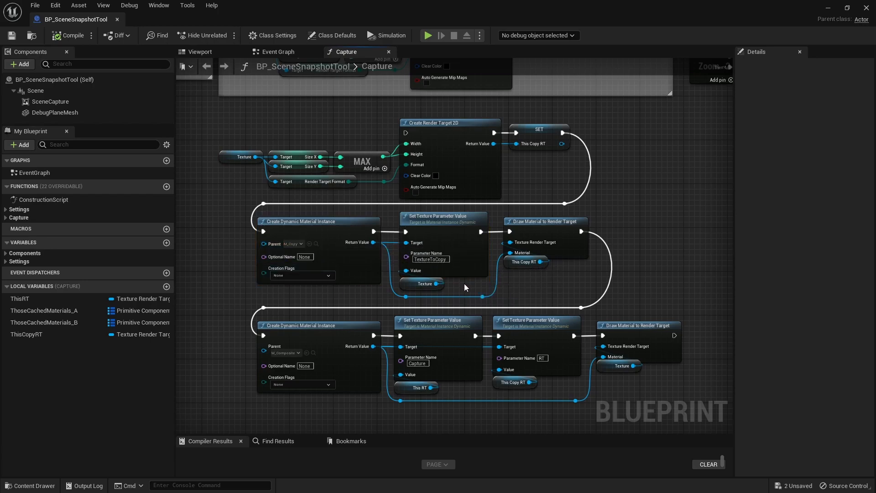
Inspect how the Texture variable is drawn through M_Copy into ThisCopyRT, from its SET node to Draw Material to Render Target
click(427, 284)
drag(540, 182, 453, 131)
drag(519, 286, 495, 228)
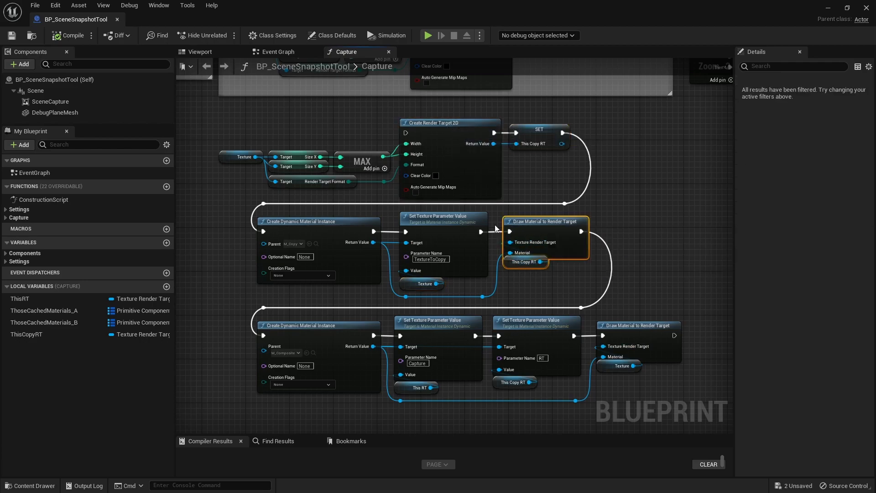
click(527, 288)
click(534, 135)
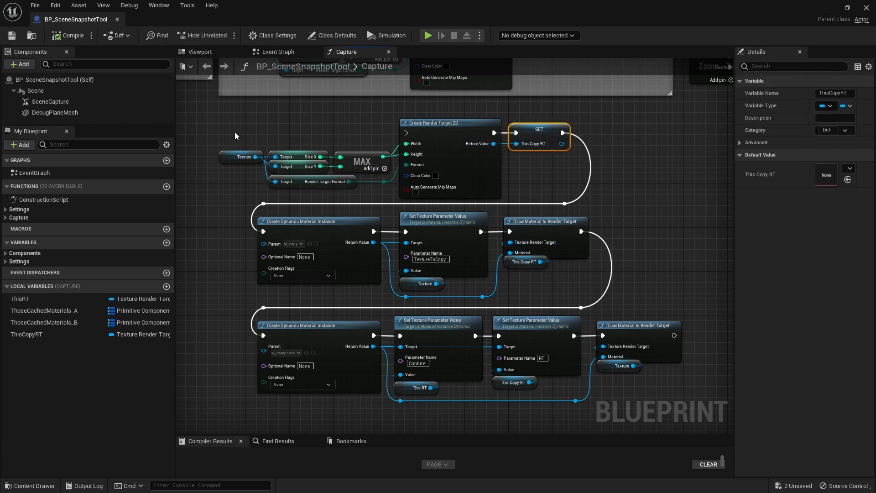
Inspect the Texture getter feeding the new render target and the M_Composite row's ThisCopyRT input and Texture draw target
click(241, 157)
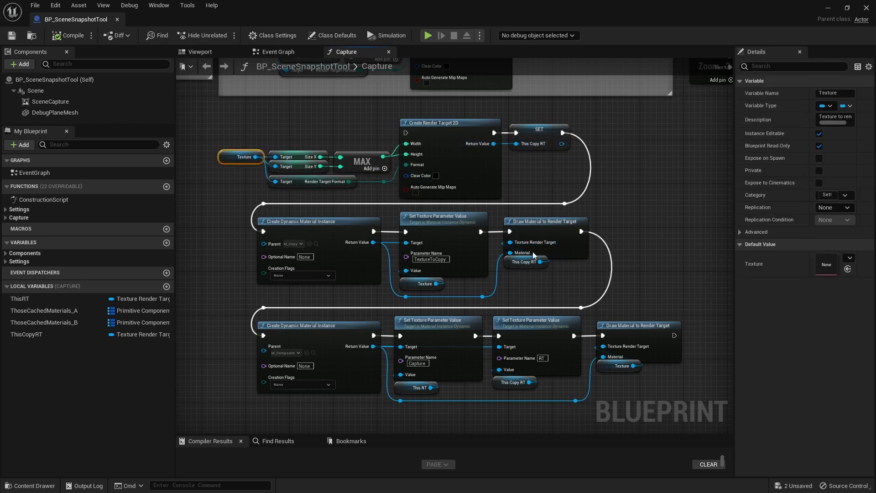
click(515, 382)
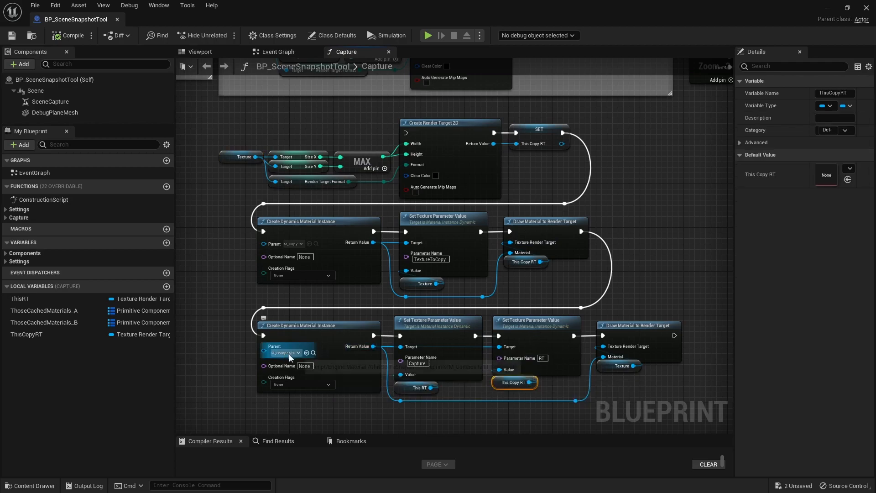
drag(615, 393, 620, 366)
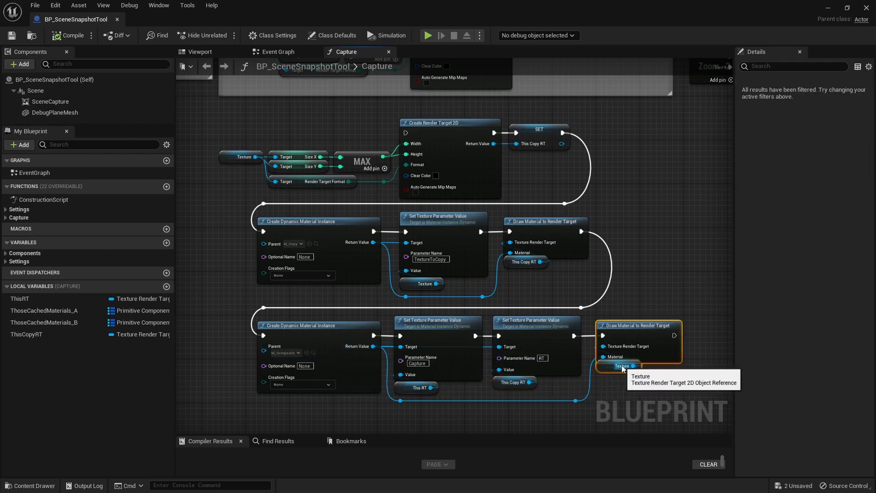
click(516, 382)
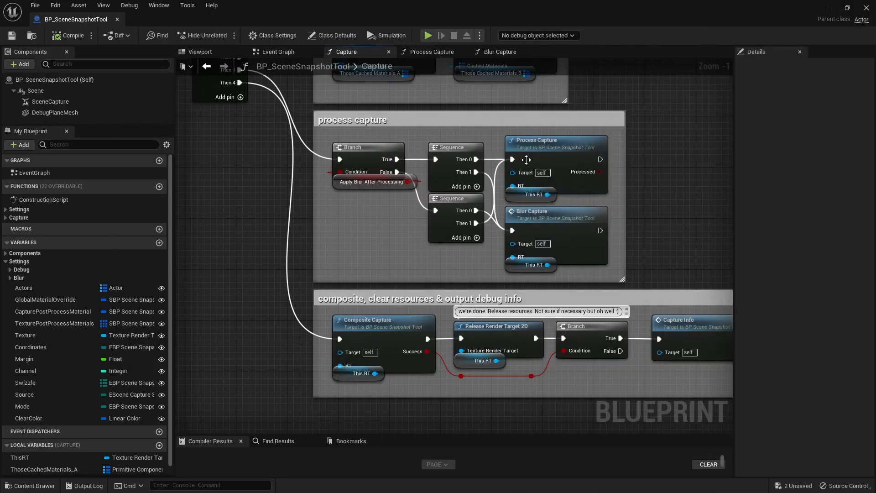
Open the Process Capture function and inspect the nodes that create the ThisBuffer render target and the ThisCopyMID material instance
double_click(538, 142)
scroll(309, 243, up, 2)
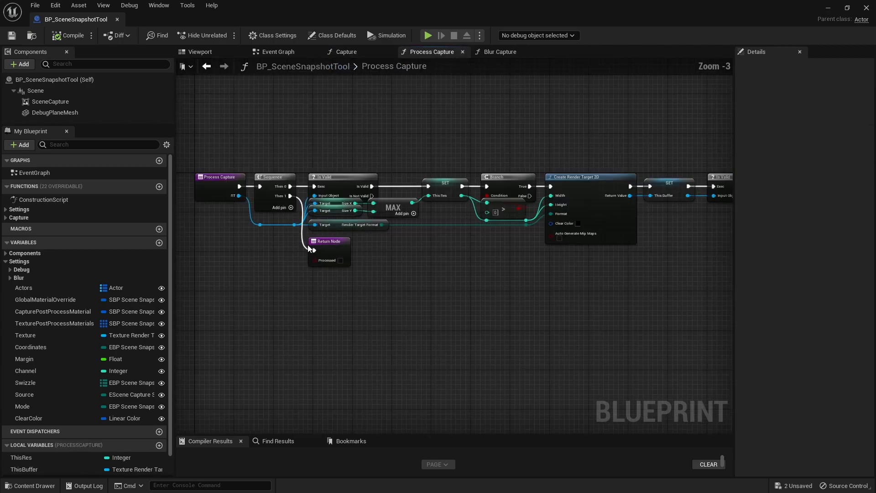
right_drag(440, 258, 442, 265)
drag(567, 288, 675, 178)
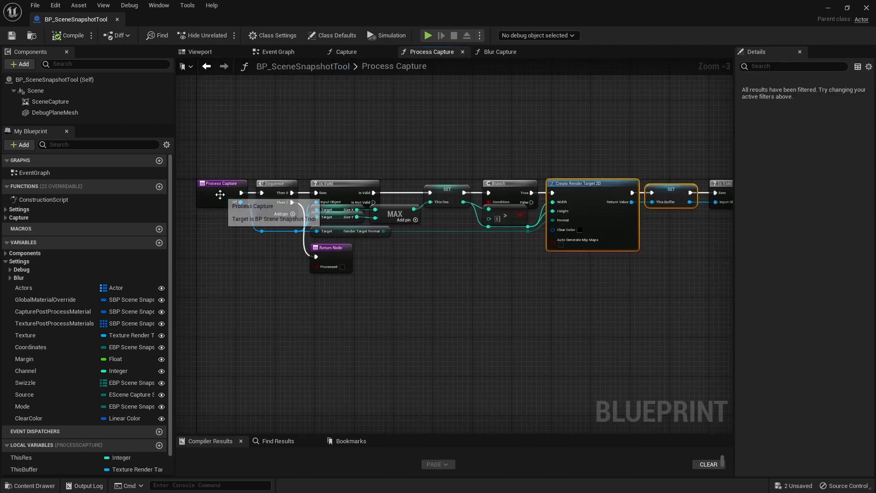
right_drag(672, 297, 247, 299)
drag(399, 279, 495, 204)
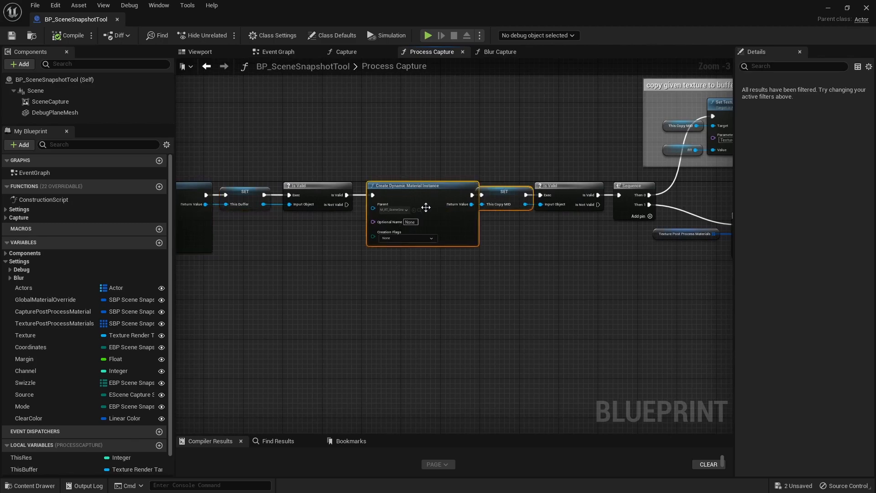
Follow the Process Capture graph to the "copy given texture to buffer" section and inspect its texture parameter and draw nodes
right_drag(274, 259, 586, 248)
right_drag(241, 213, 397, 212)
right_drag(661, 223, 178, 270)
right_drag(535, 182, 404, 190)
drag(381, 149, 623, 194)
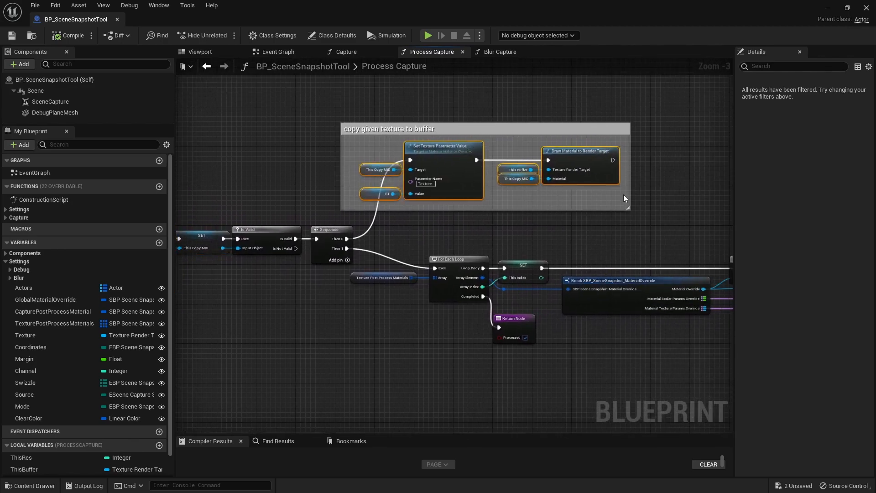
click(598, 199)
right_drag(604, 247, 388, 208)
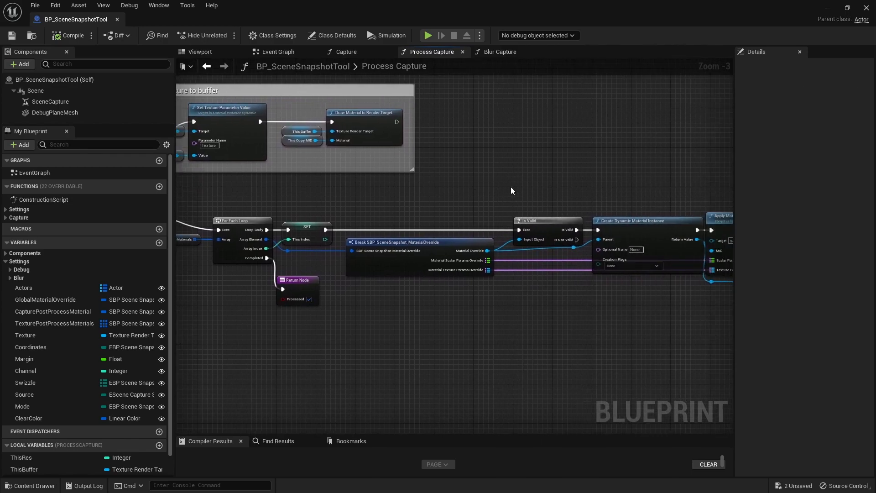
Examine the post-process loop's dynamic material instance and the section that writes into the given texture by sampling ThisBuffer
drag(571, 179, 666, 266)
right_drag(615, 338, 139, 326)
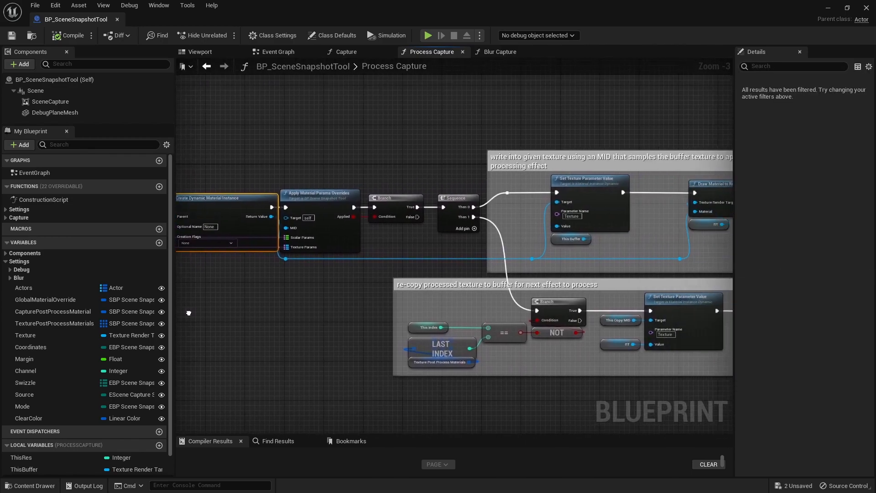
drag(512, 263, 580, 235)
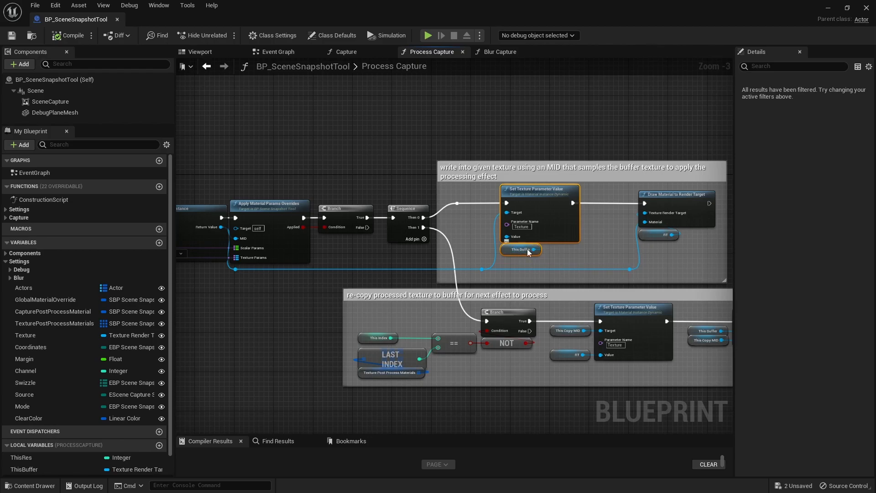
click(579, 255)
drag(650, 256, 705, 201)
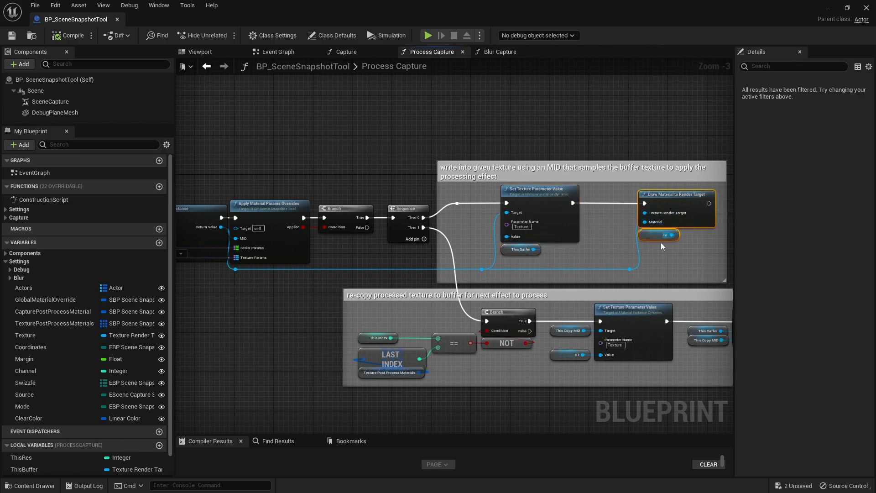
click(675, 253)
right_drag(675, 253, 549, 233)
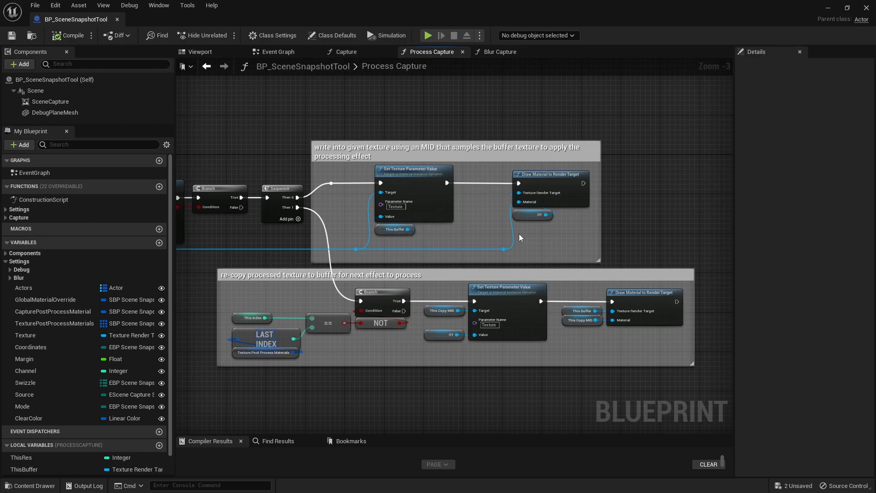
Compare the ThisBuffer source with the RT draw target, and revisit the "copy given texture to buffer" nodes
click(516, 211)
click(403, 230)
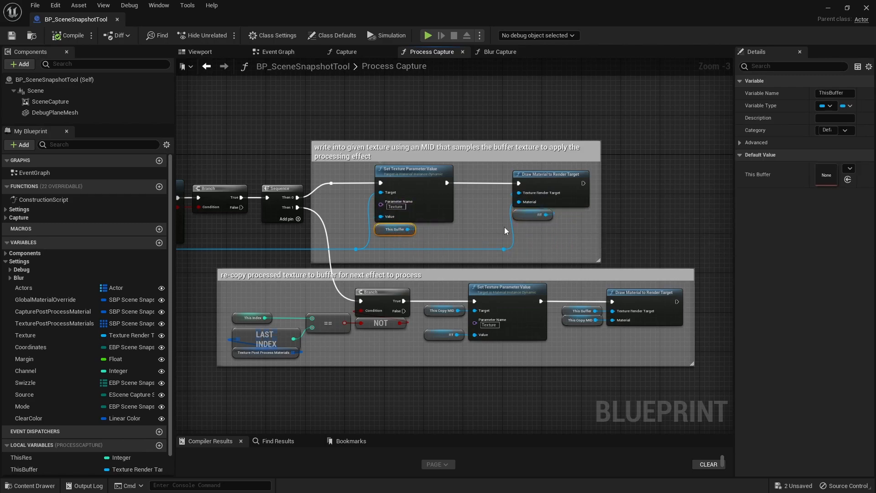
click(456, 237)
right_drag(356, 241, 730, 262)
right_drag(334, 173, 615, 194)
drag(551, 202, 246, 116)
click(286, 191)
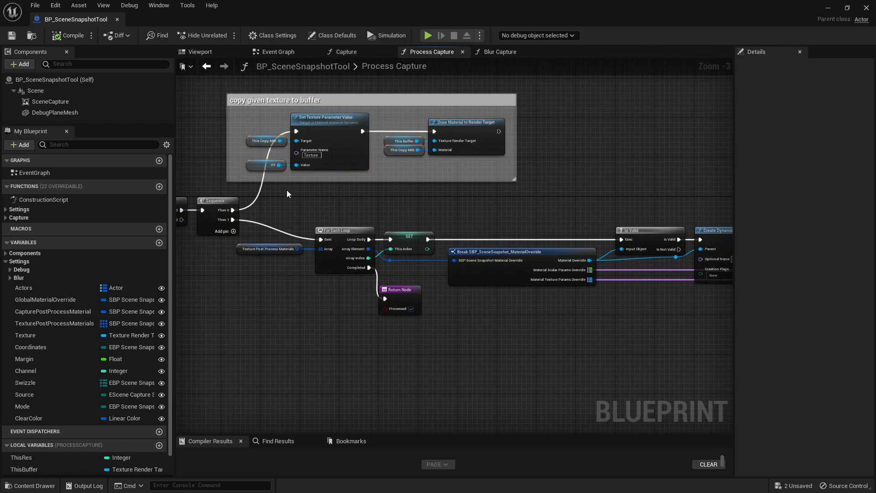
Open the Blur Capture function from the Capture graph and examine its half-resolution calculation and buffer copy loop
click(346, 52)
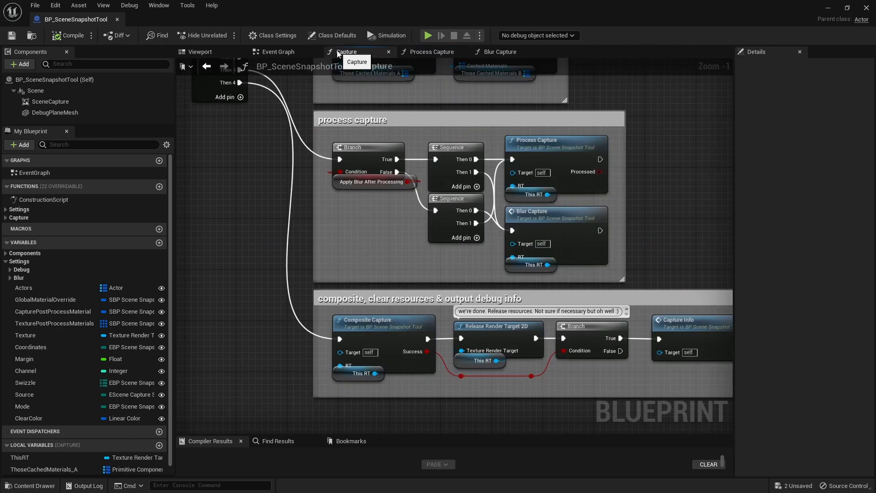
click(533, 211)
double_click(532, 211)
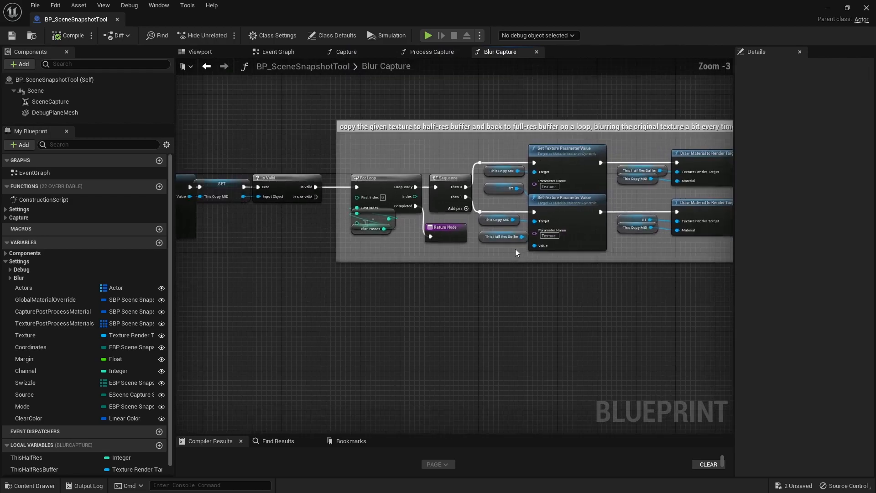
scroll(515, 248, down, 5)
scroll(583, 275, up, 5)
click(607, 204)
drag(416, 249, 445, 199)
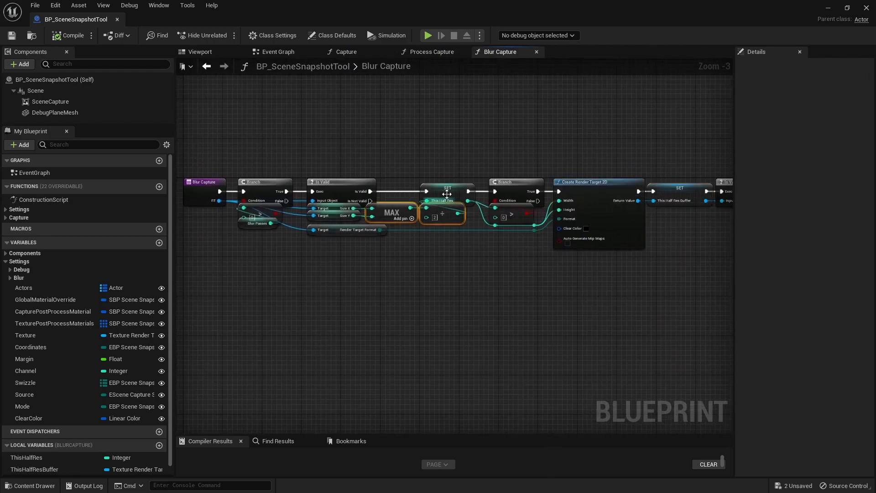
mouse_move(560, 266)
right_down()
mouse_move(178, 273)
mouse_move(201, 289)
right_up()
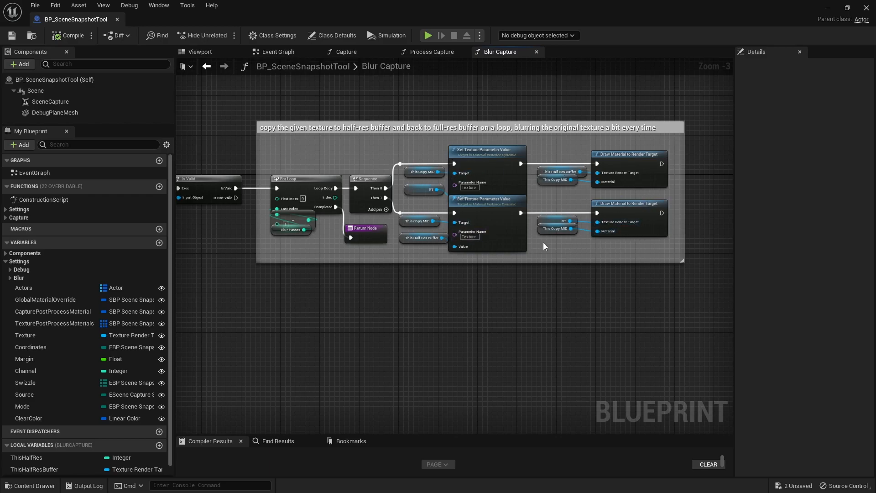
Return to the Capture graph and trace the Texture variable and ThisRT from render target creation to the process capture section
click(360, 53)
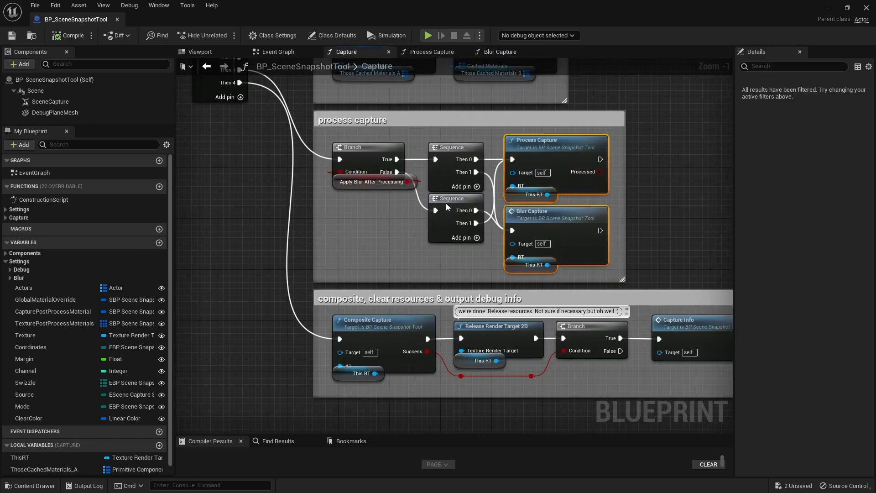
right_drag(382, 224, 403, 204)
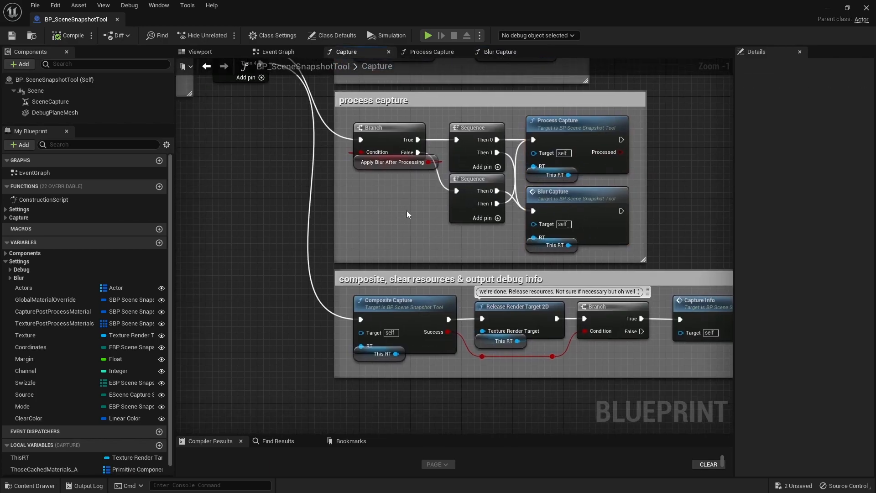
click(39, 336)
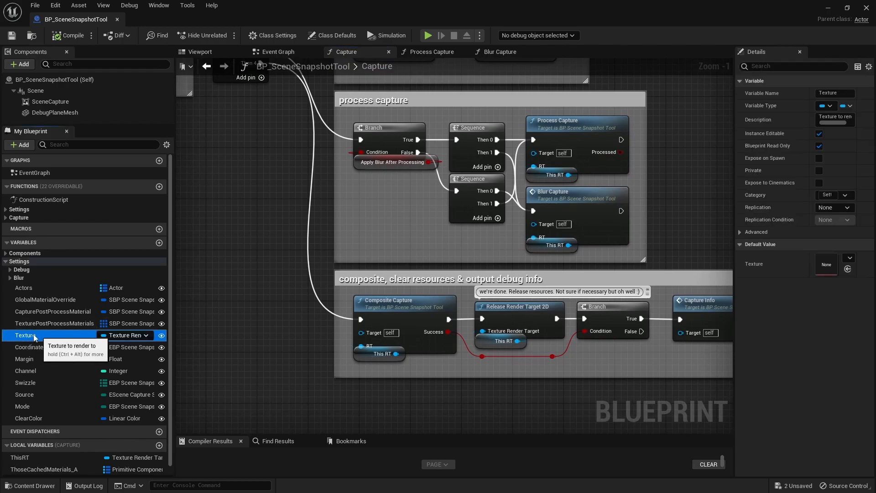
scroll(661, 274, down, 3)
right_drag(661, 273, 574, 277)
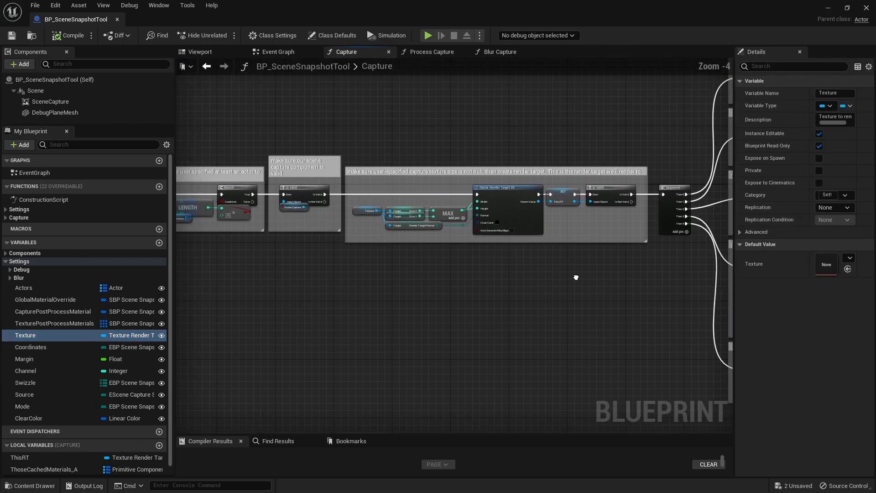
scroll(574, 277, up, 2)
click(561, 187)
right_drag(487, 174, 534, 242)
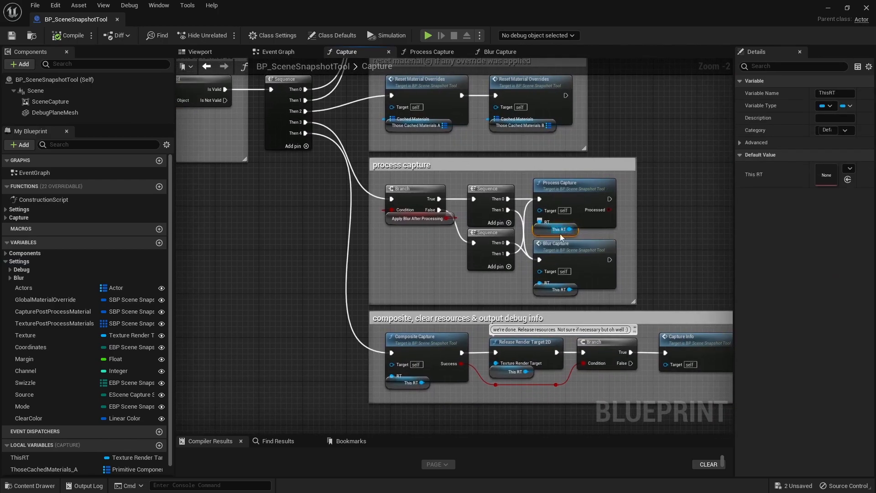
click(470, 286)
right_drag(470, 286, 474, 250)
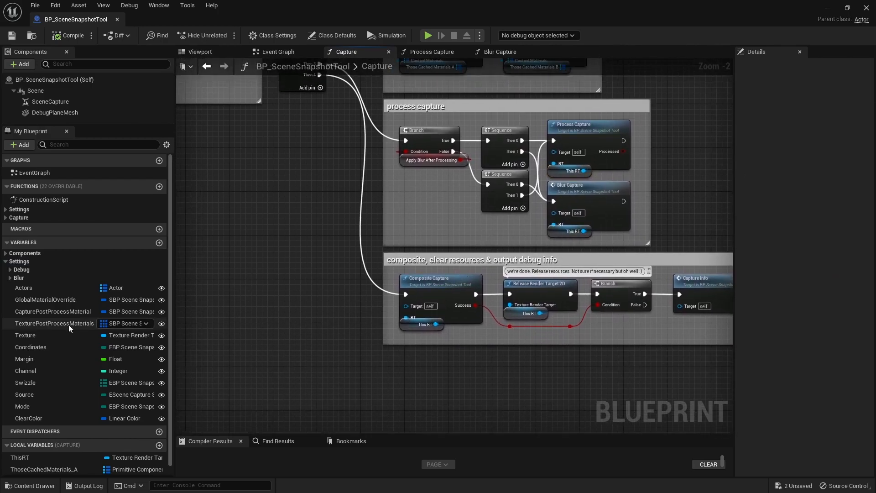
Check the Texture variable, and open the Composite Capture function to view its overall graph
click(30, 337)
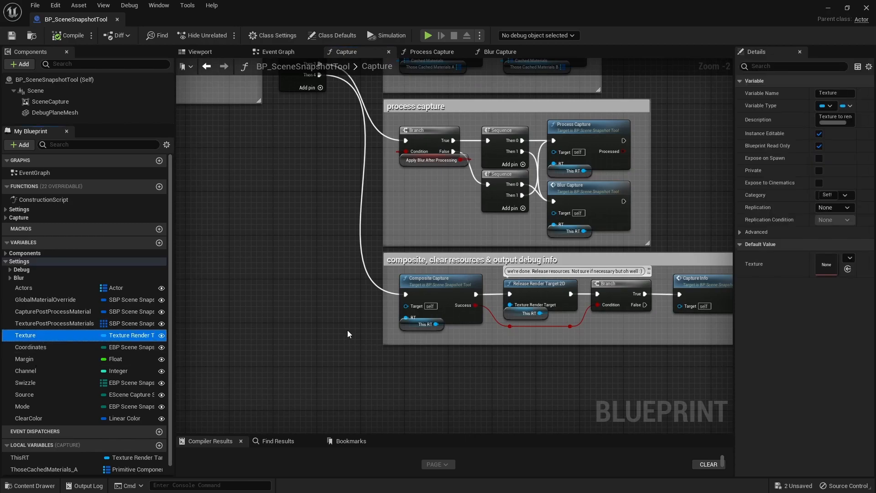
click(436, 287)
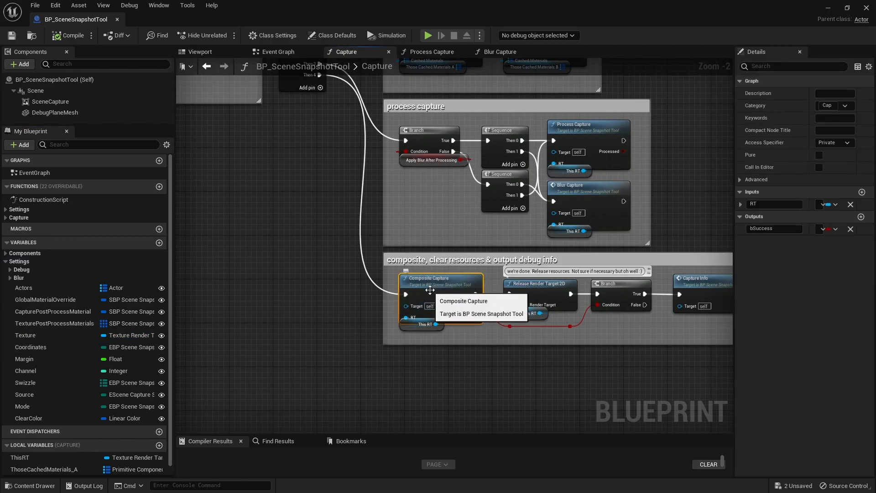
double_click(430, 292)
mouse_move(430, 294)
right_down()
mouse_move(409, 289)
mouse_move(426, 296)
right_up()
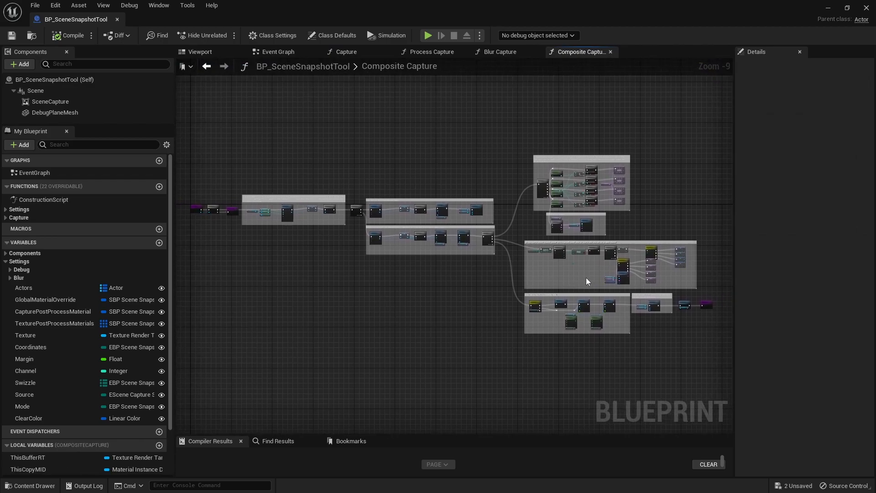
scroll(397, 250, down, 1)
scroll(292, 224, up, 3)
scroll(292, 223, up, 1)
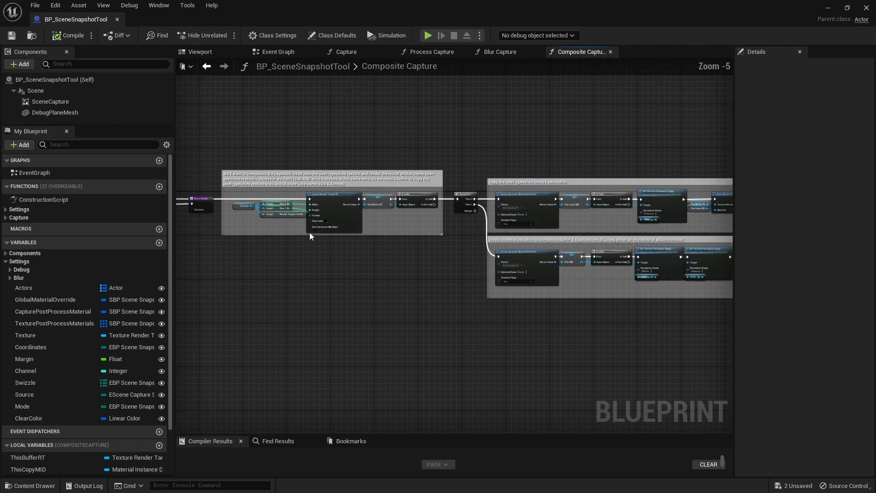
Examine Composite Capture's buffer copy, channel swizzle and overwrite-clear sections, and the node creating the compositing material instance
right_drag(322, 250, 342, 248)
scroll(411, 247, up, 1)
scroll(412, 247, up, 1)
right_drag(481, 255, 262, 272)
right_drag(579, 277, 542, 218)
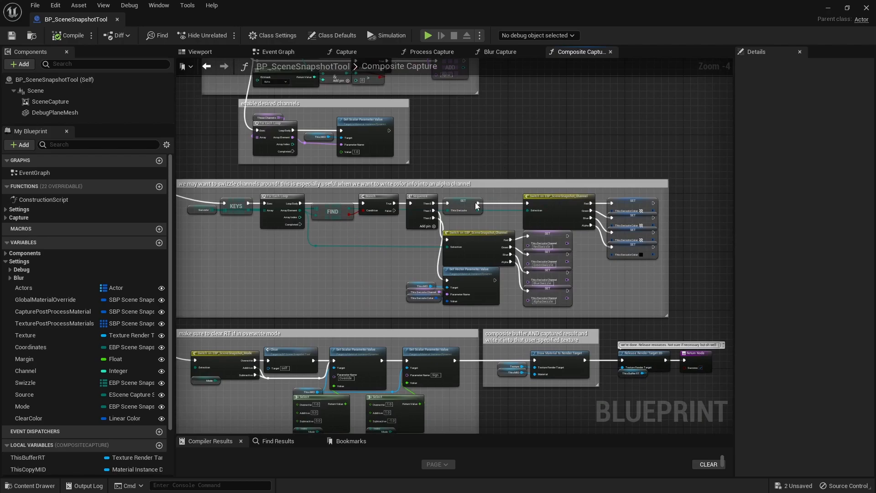
right_drag(376, 291, 389, 238)
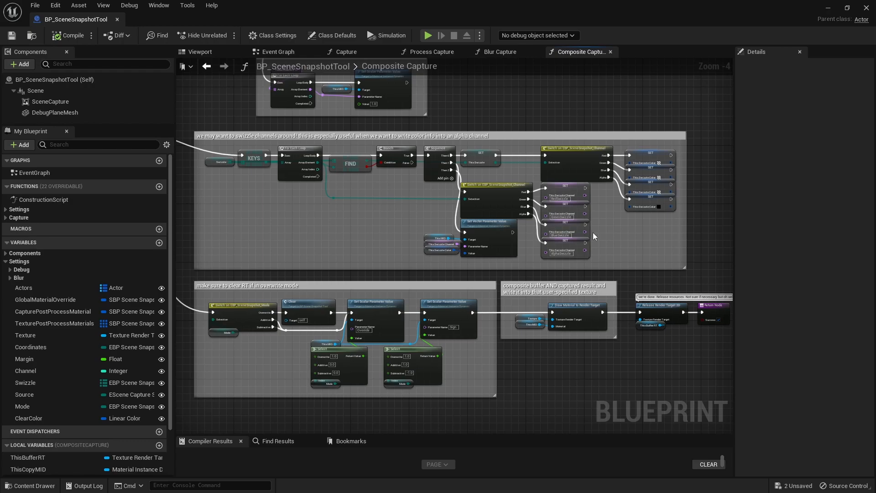
right_drag(593, 232, 731, 279)
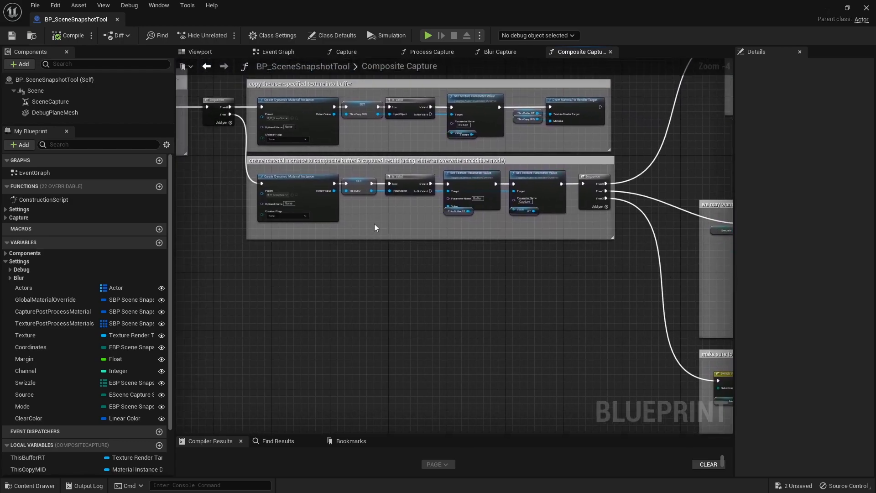
scroll(382, 226, up, 2)
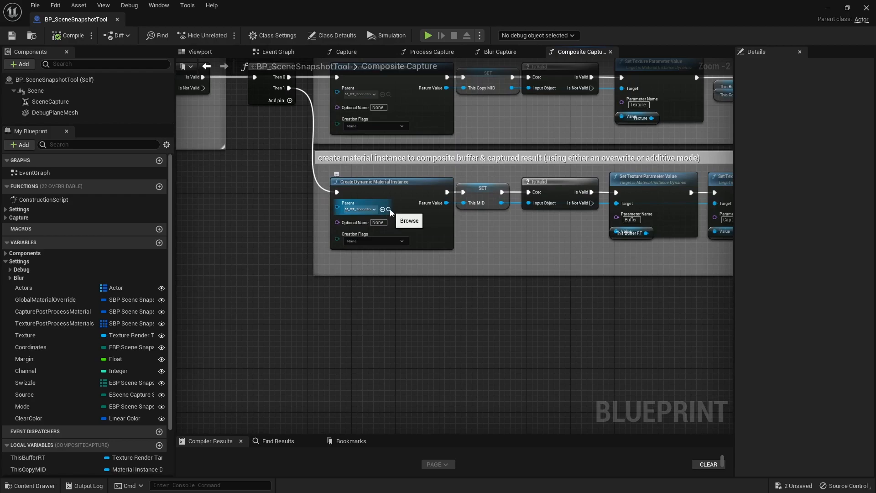
Open the M_RT_SceneSnapshot_Composite material used by the lower Create Dynamic Material Instance node and examine its swizzle, add/subtract and override composite sections
click(388, 209)
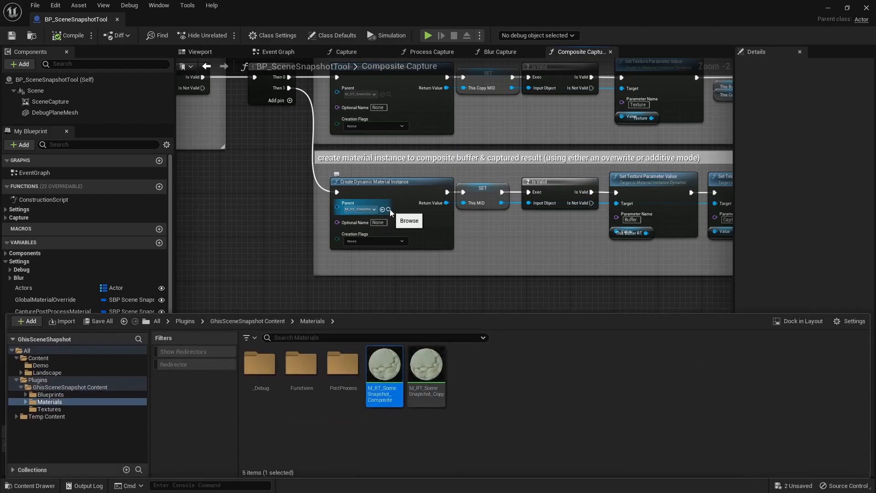
double_click(383, 362)
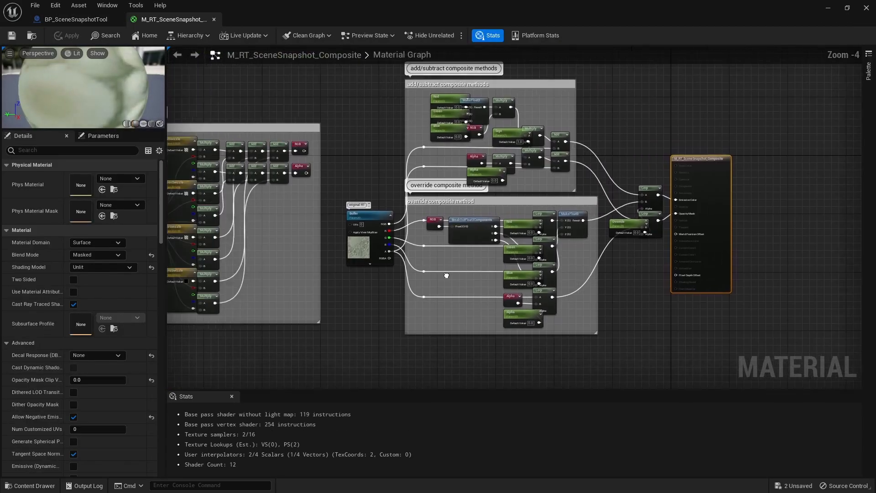
scroll(535, 261, down, 1)
right_drag(446, 275, 522, 300)
click(464, 284)
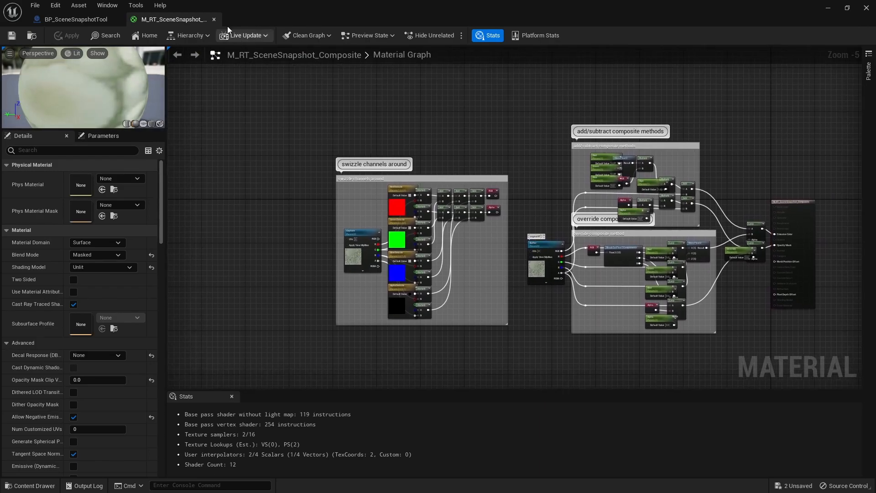
Close the composite material and review the remaining sections of the Composite Capture graph
click(214, 20)
scroll(511, 258, down, 3)
right_drag(510, 258, 380, 300)
scroll(380, 301, down, 1)
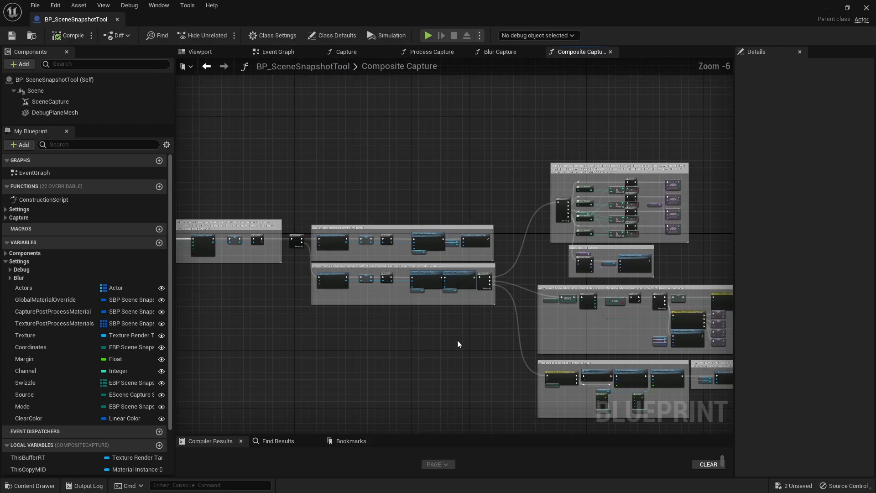
right_drag(461, 342, 354, 305)
Close the Composite Capture function and return to the Capture graph to view its overall layout
click(610, 52)
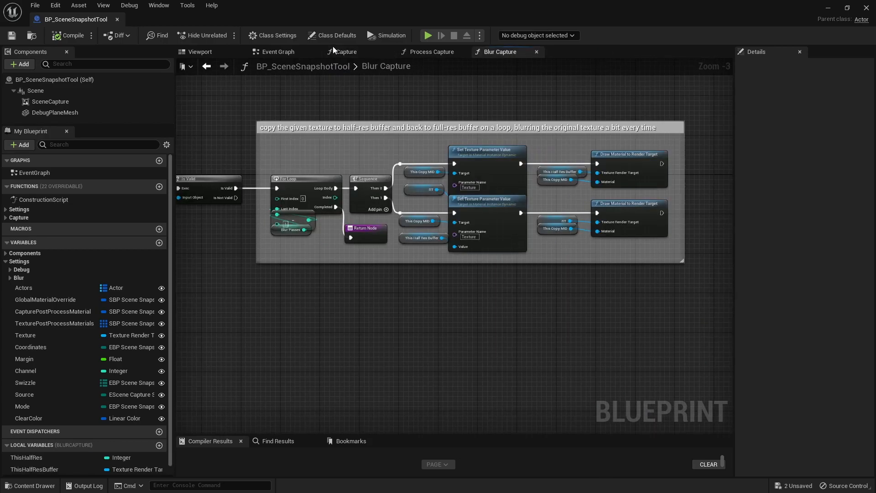
click(345, 52)
scroll(388, 234, down, 3)
right_drag(387, 234, 442, 280)
right_drag(366, 273, 501, 275)
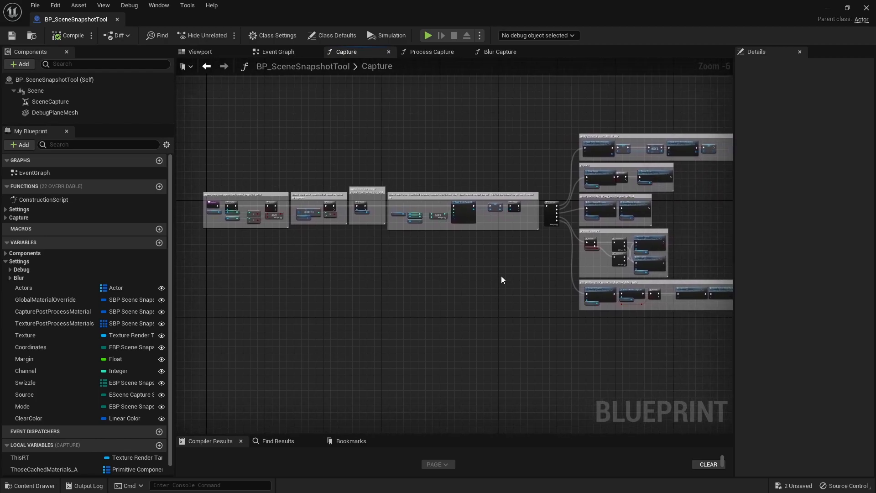